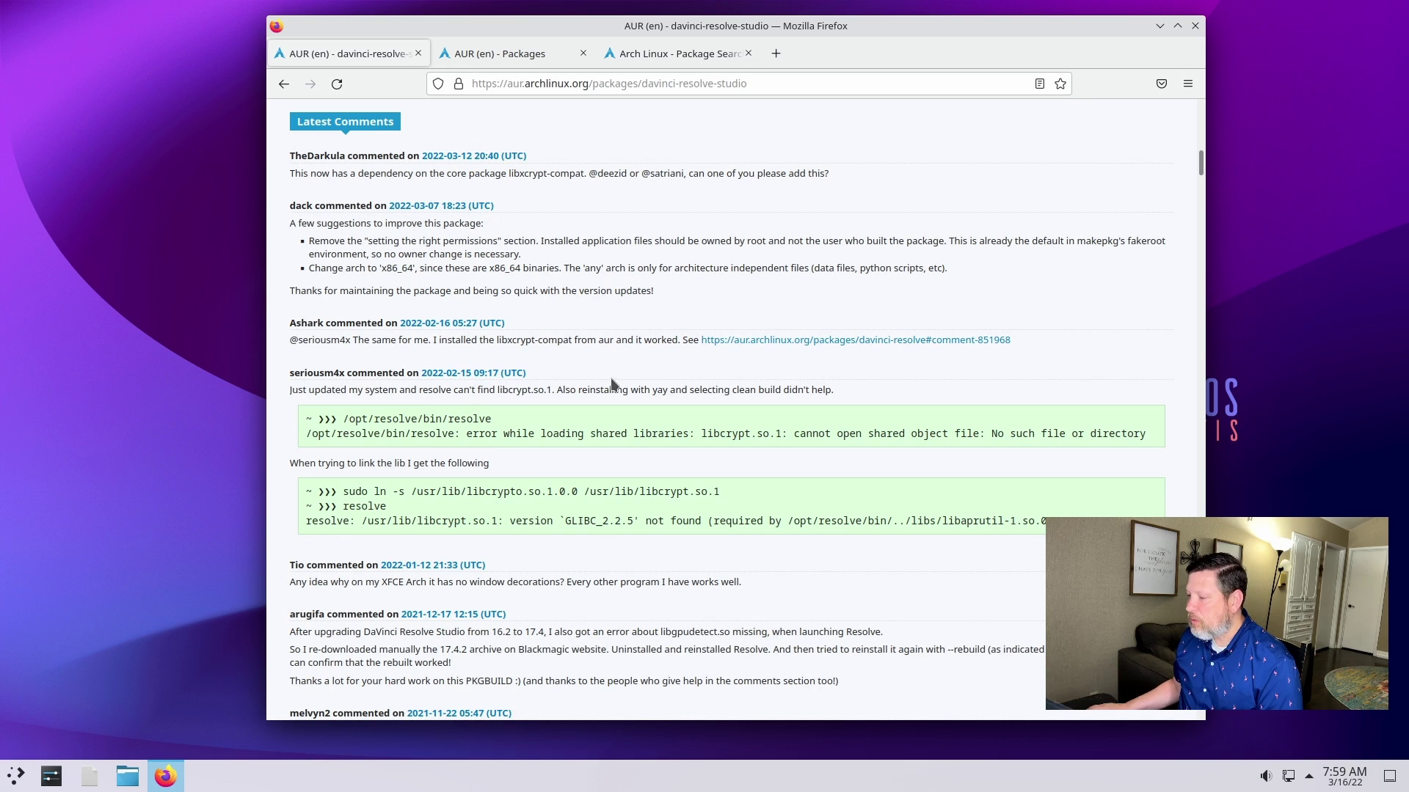
Step: Open a Konsole terminal and place its window beside the latest comments on the davinci-resolve-studio AUR page
scroll(609, 374, up, 5)
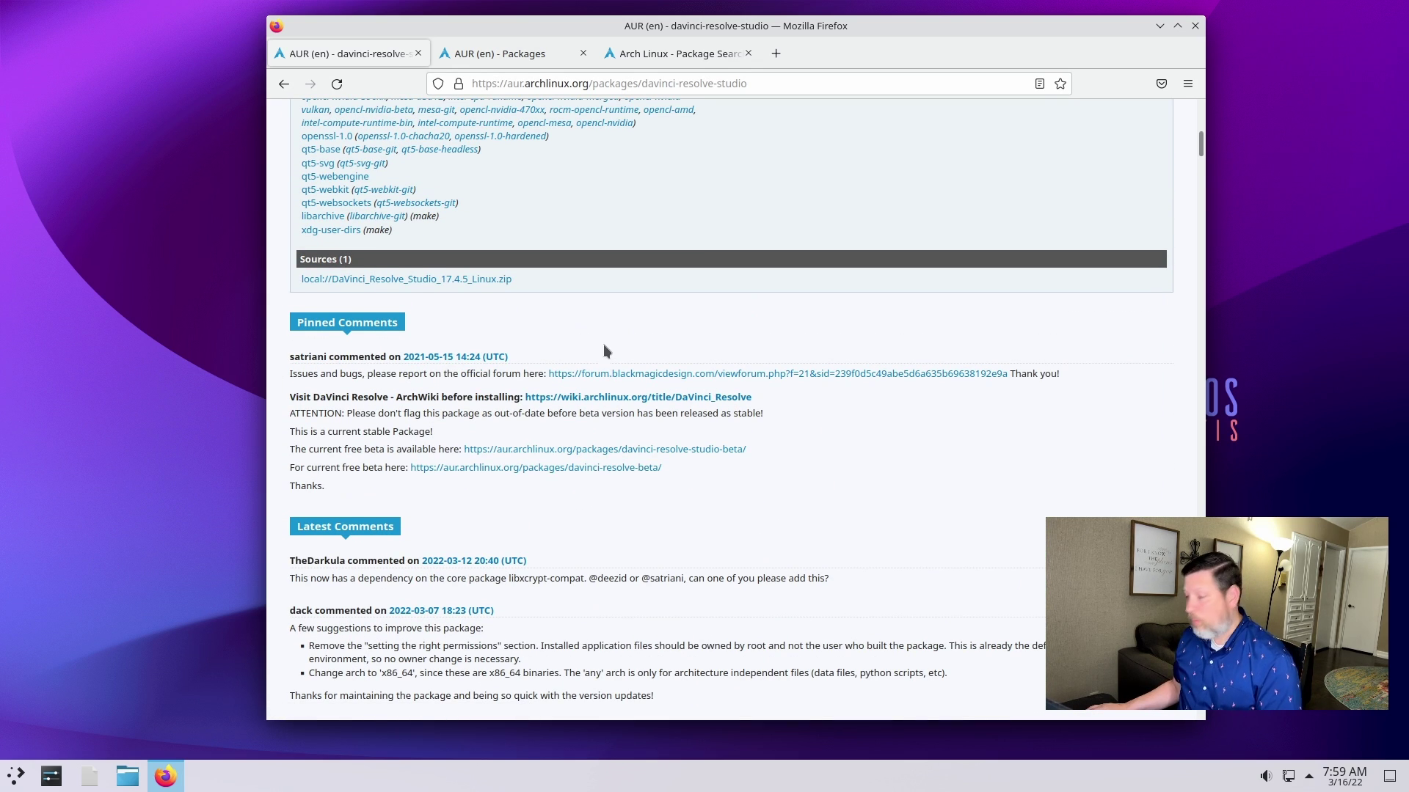
scroll(545, 330, down, 5)
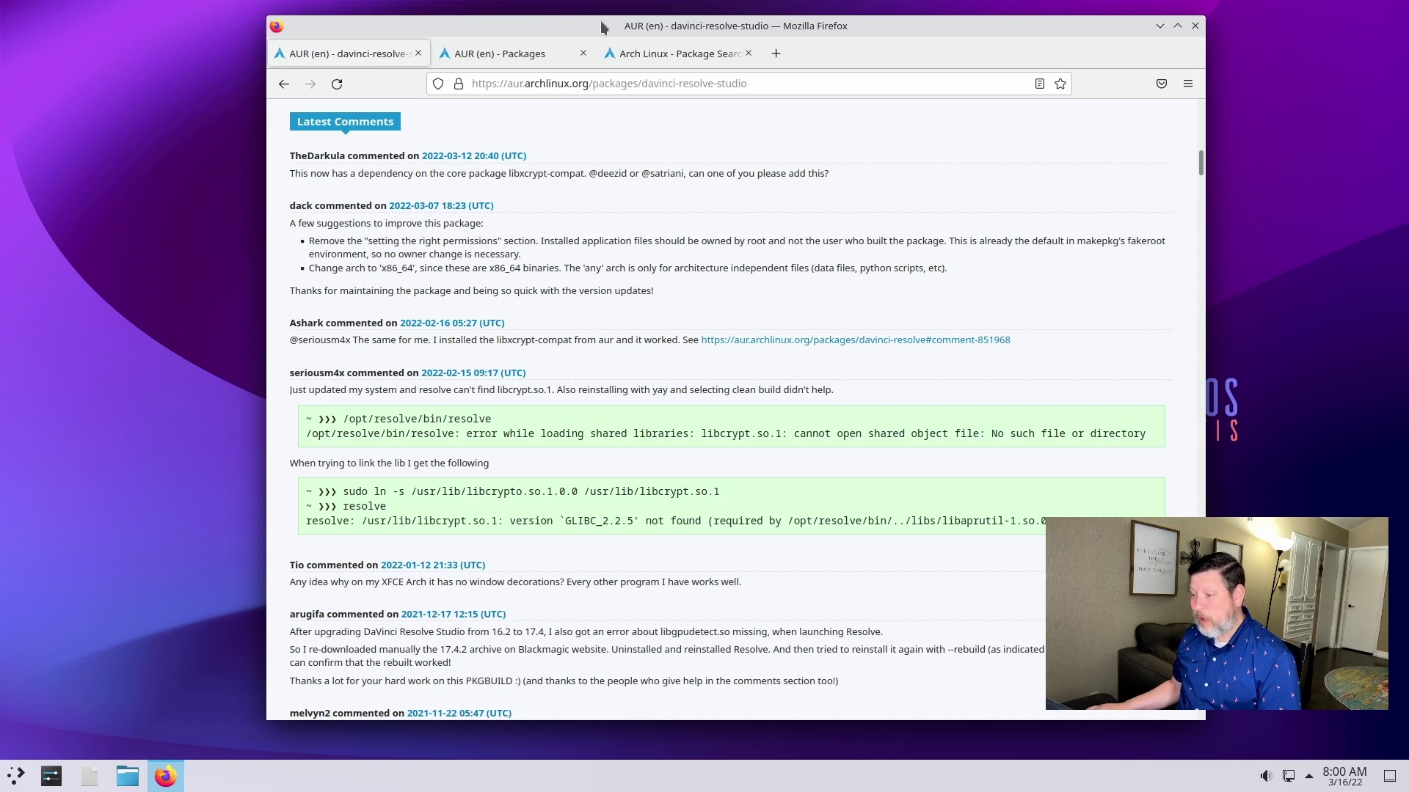
click(18, 776)
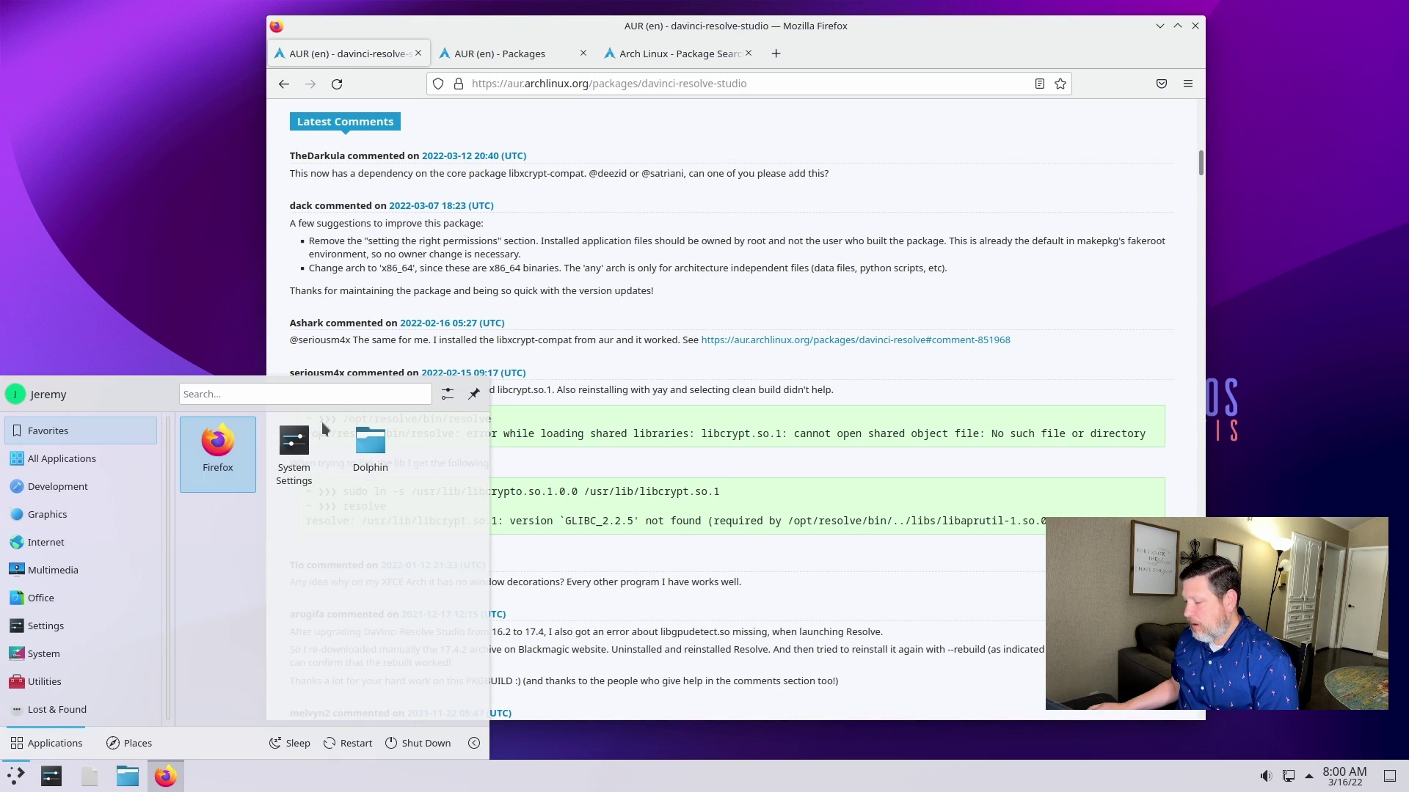
text(kon)
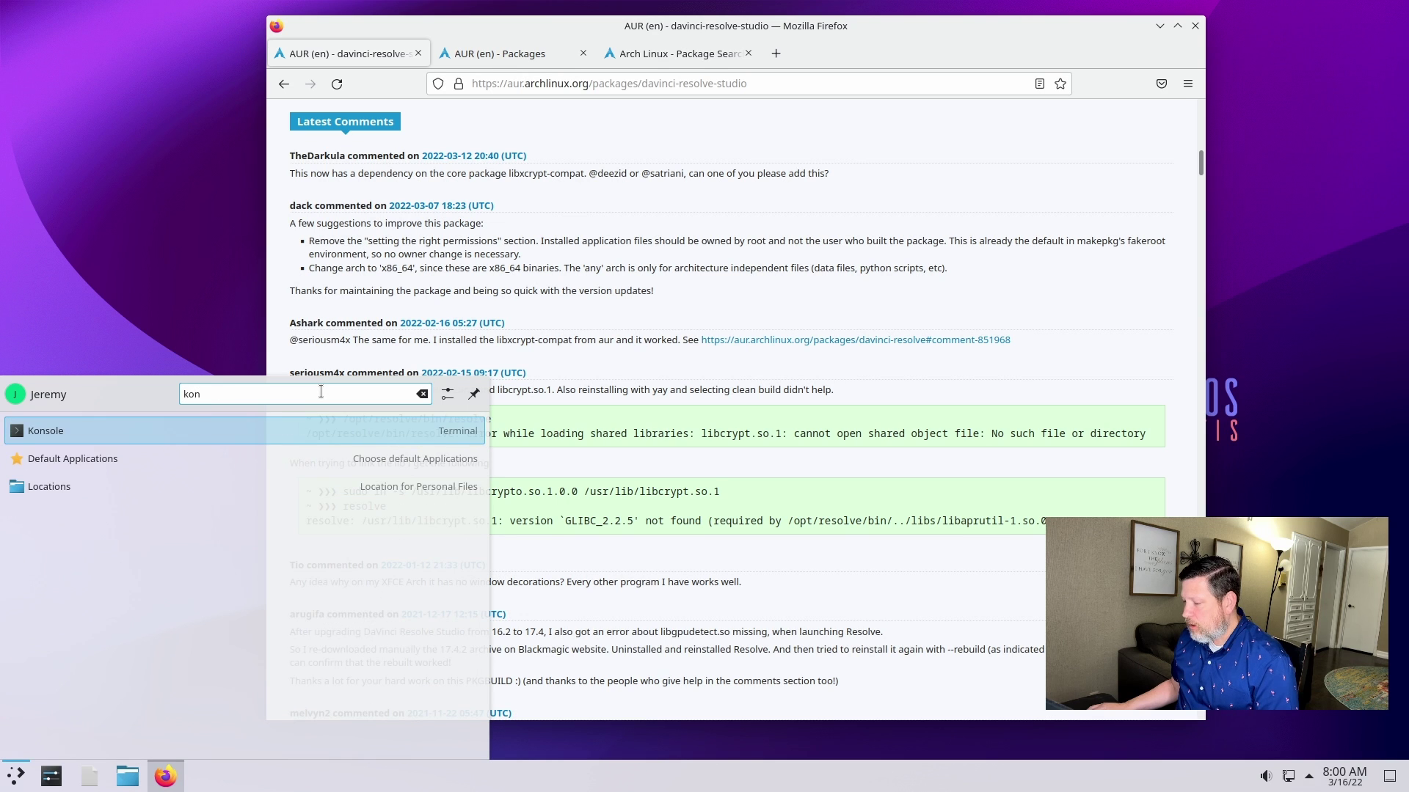
key(Return)
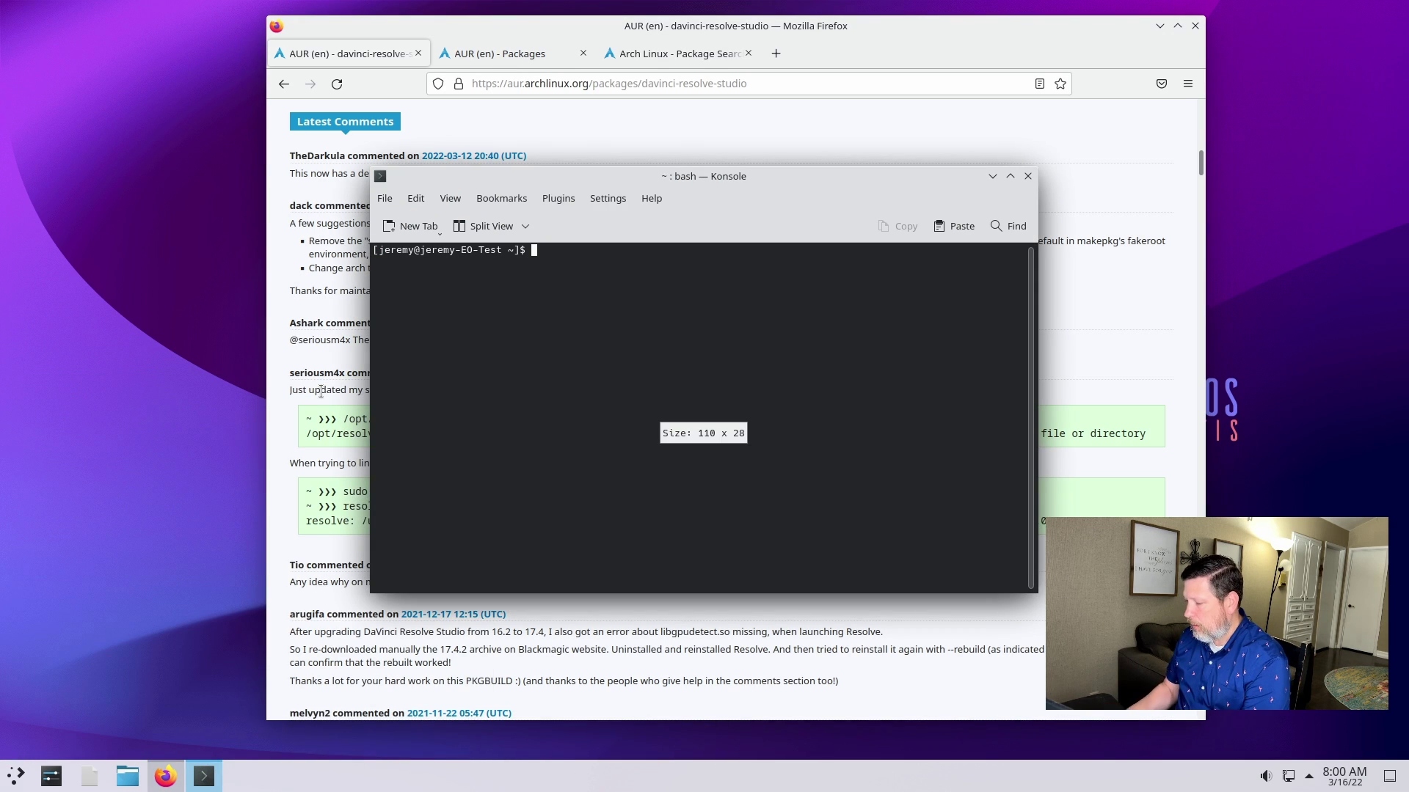
drag(837, 189, 976, 67)
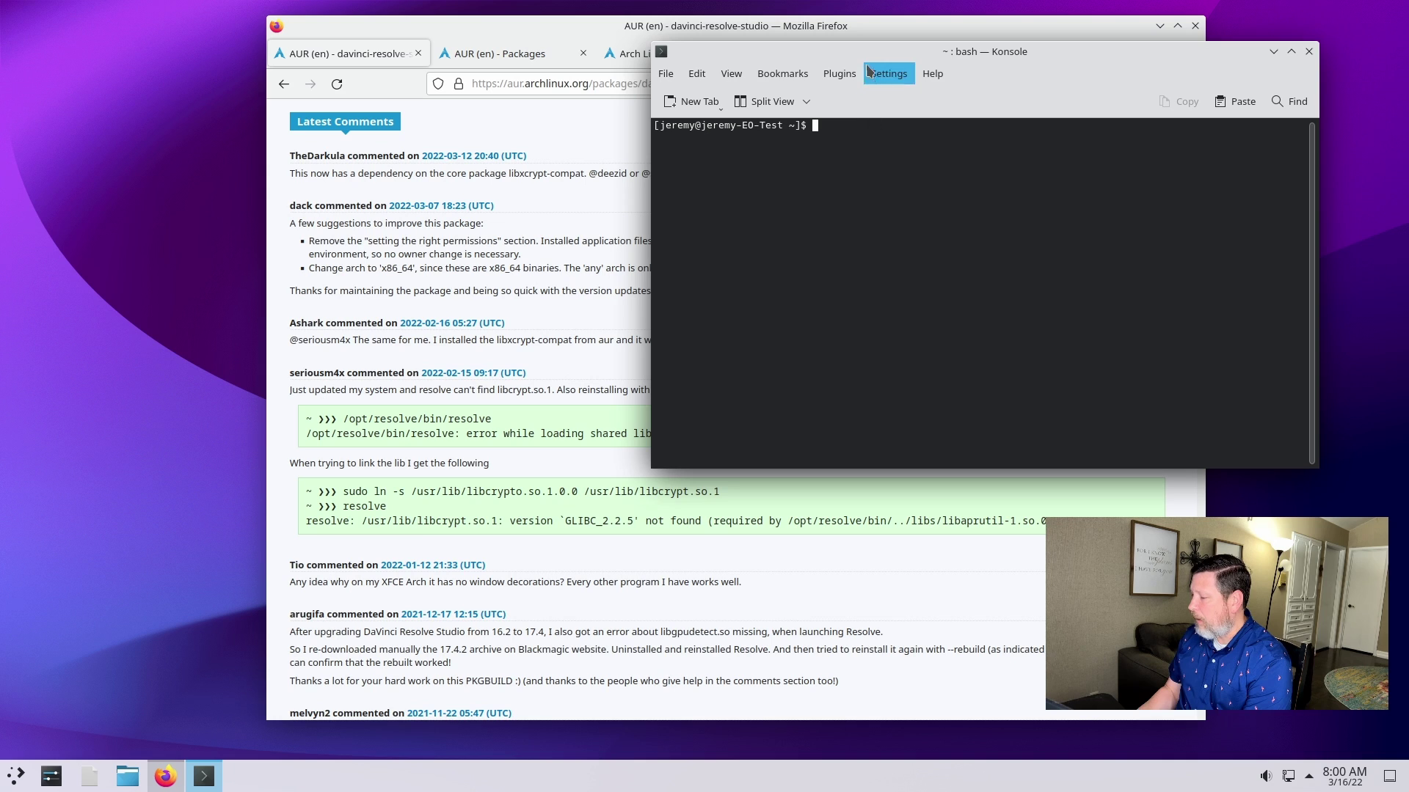
drag(865, 50, 930, 62)
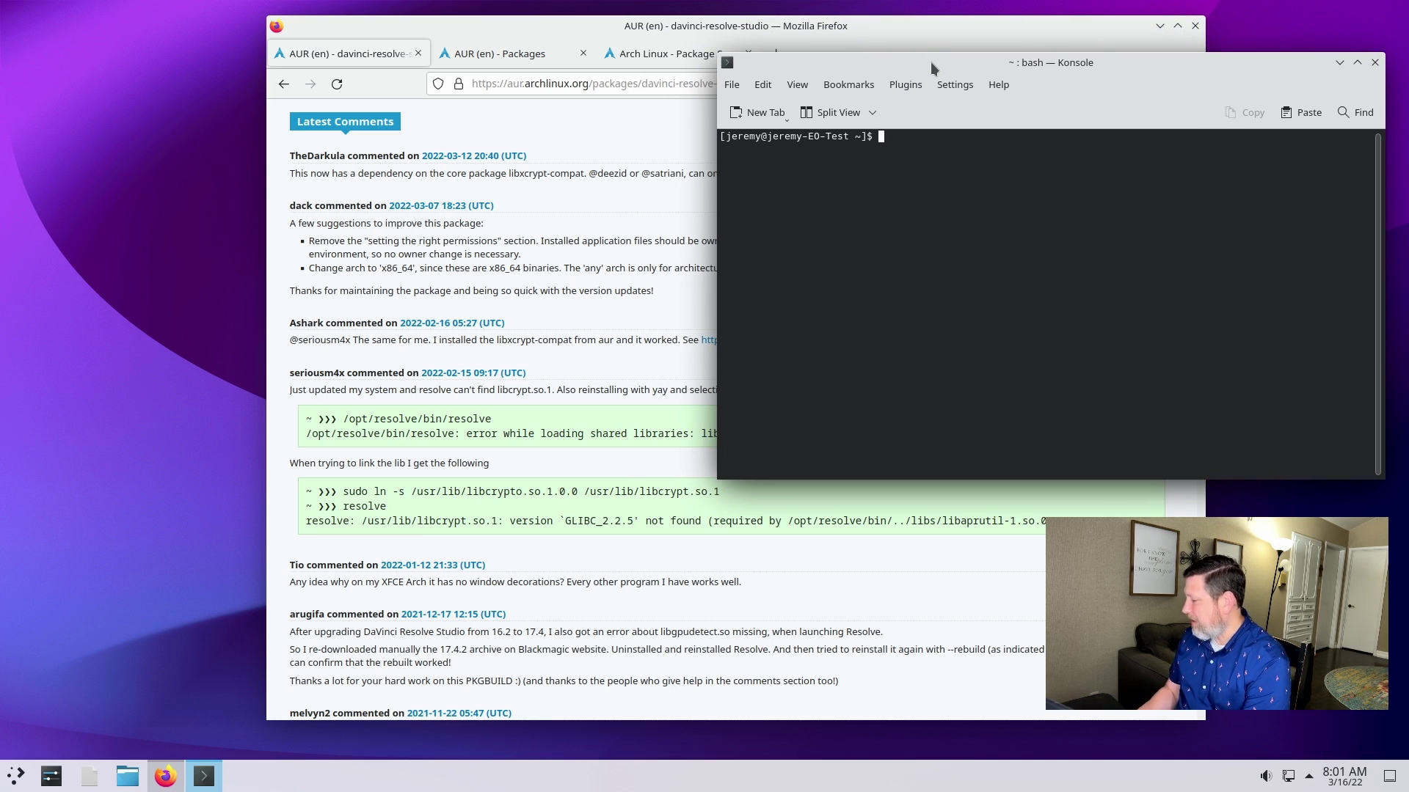
Step: Run "sudo pacman -S libxcrypt-compat" in the terminal
text(sudo )
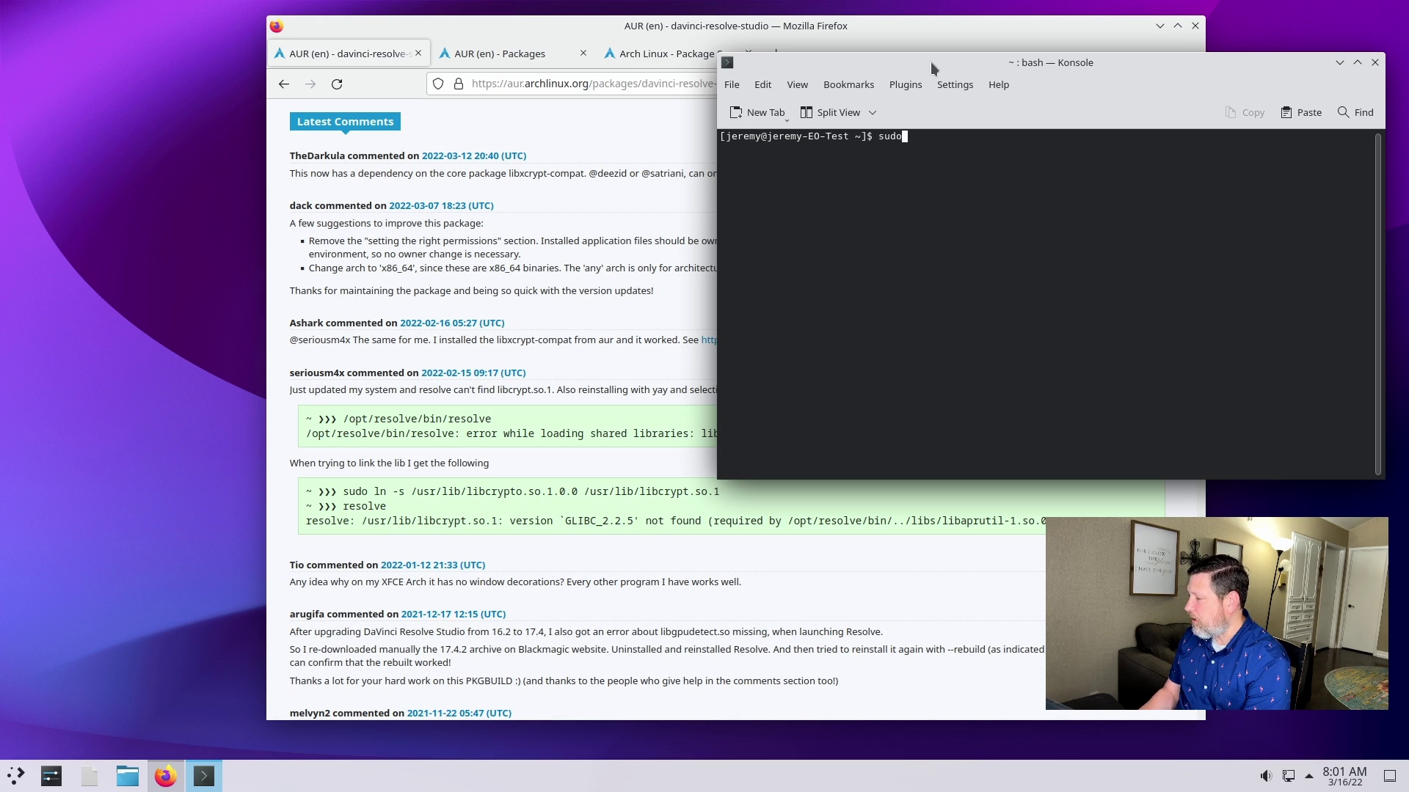
text(pa)
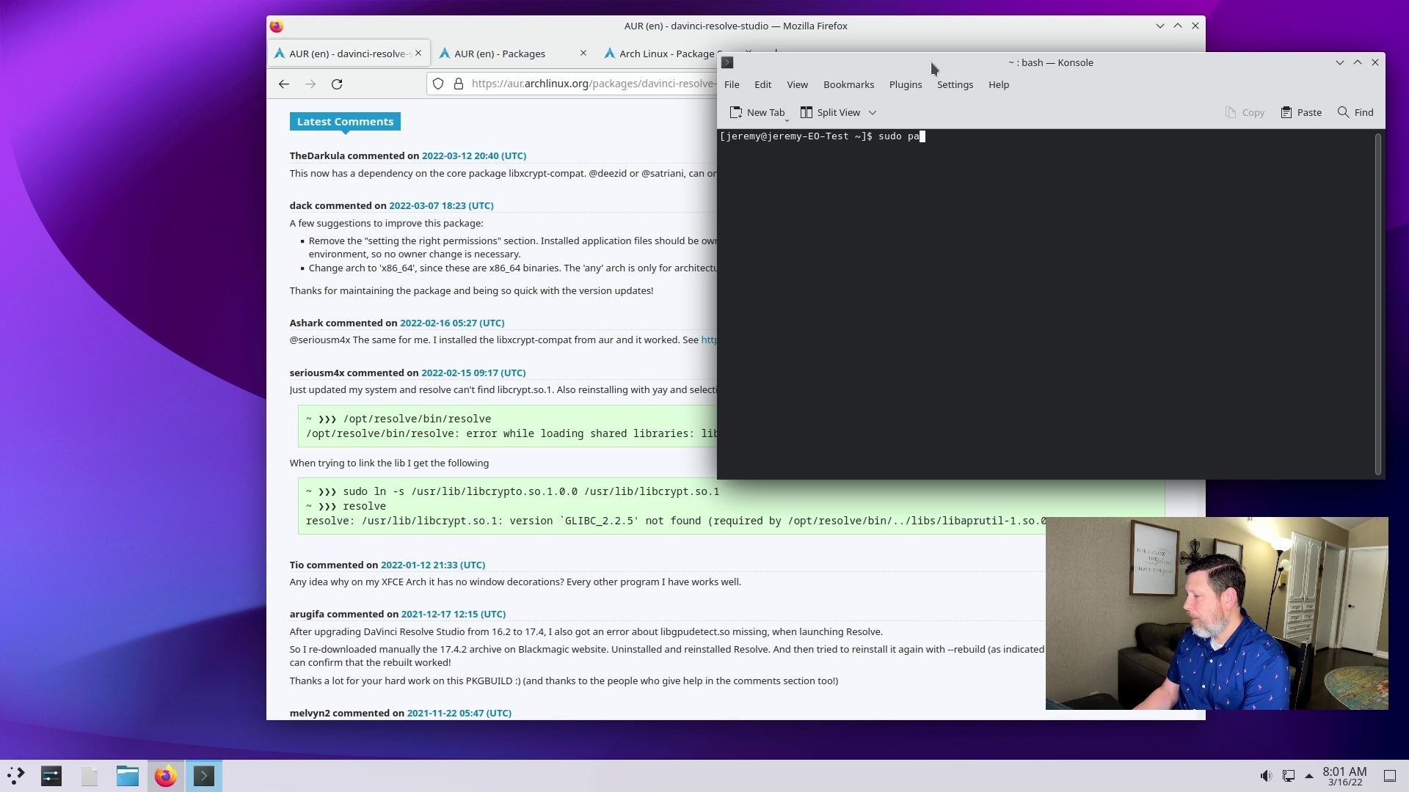
text(cman -S)
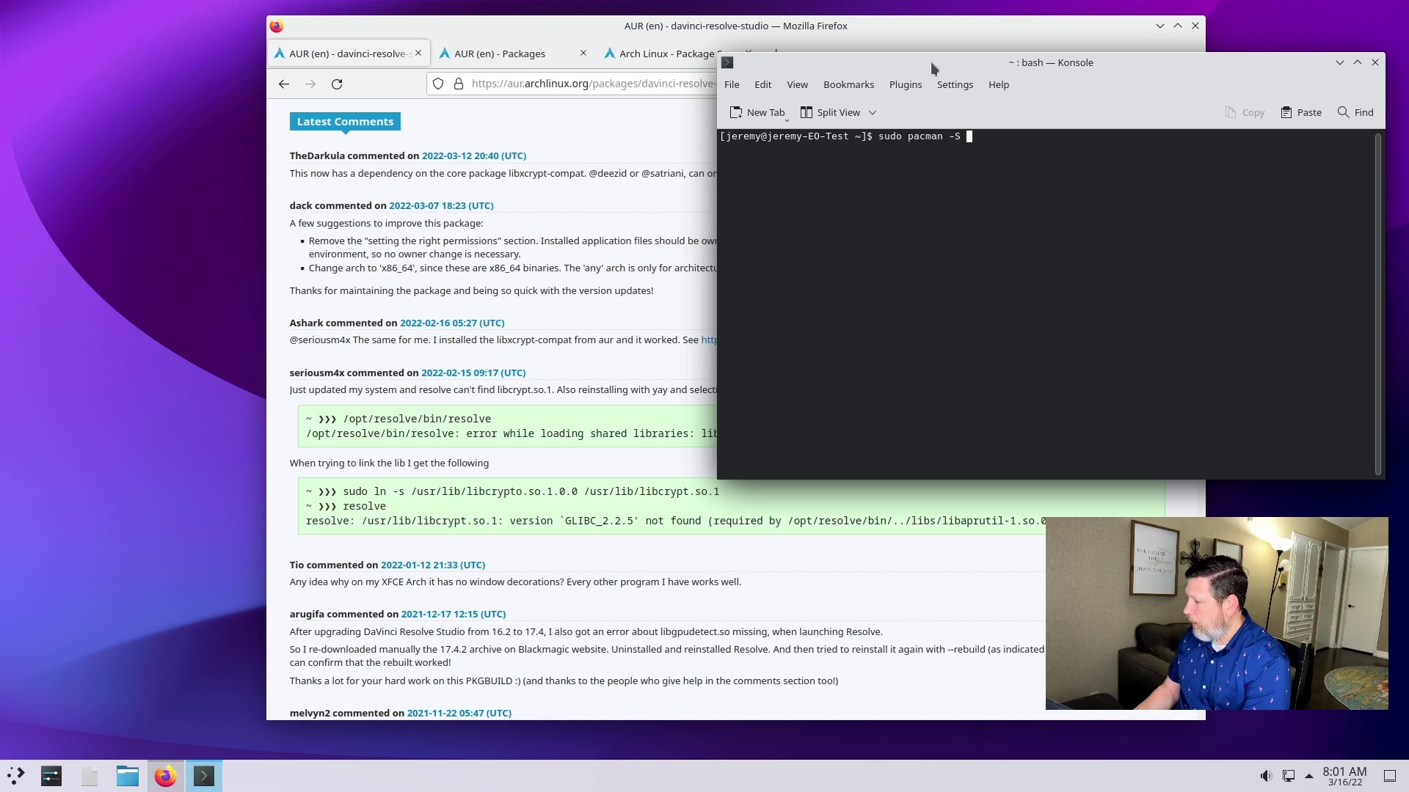
text(libx)
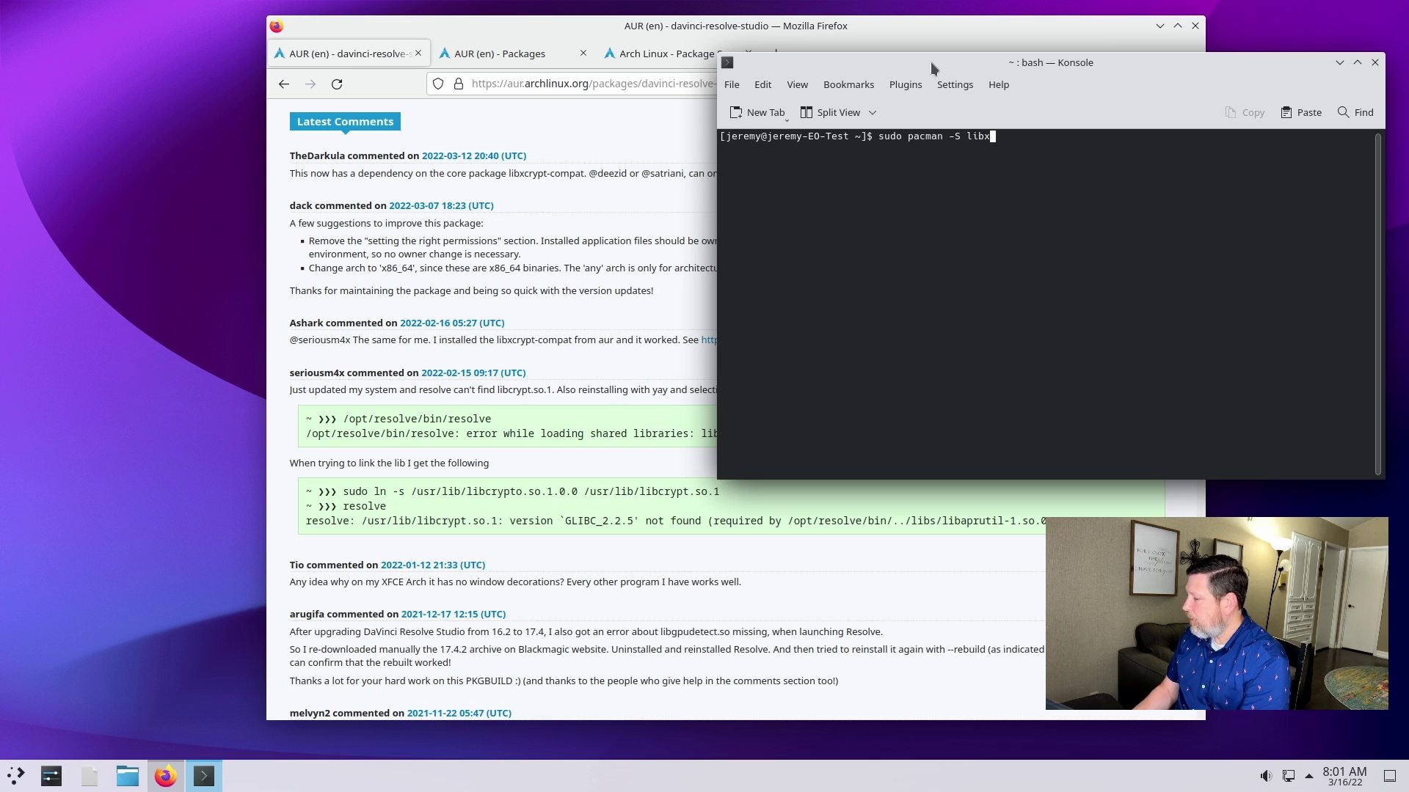
text(crypt)
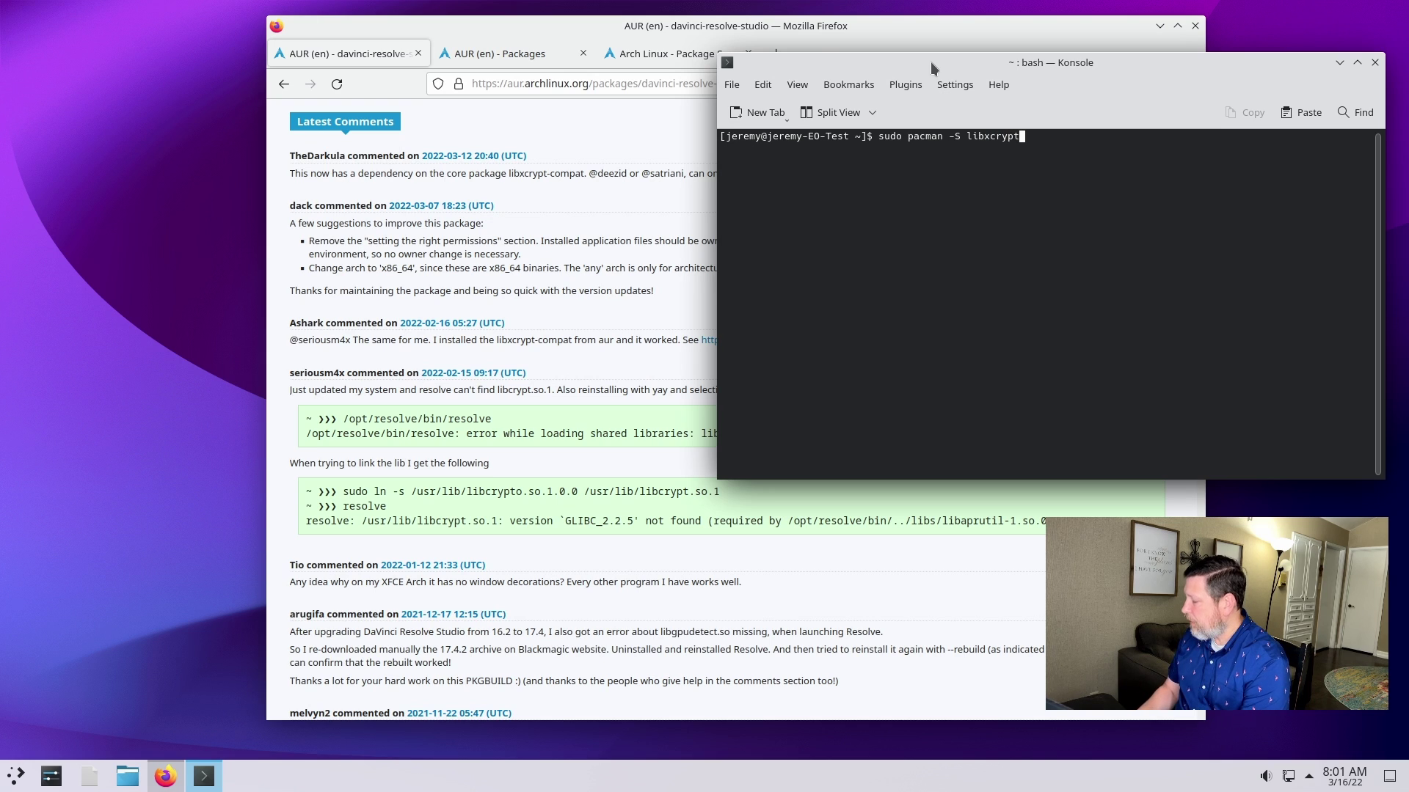
text(-compat)
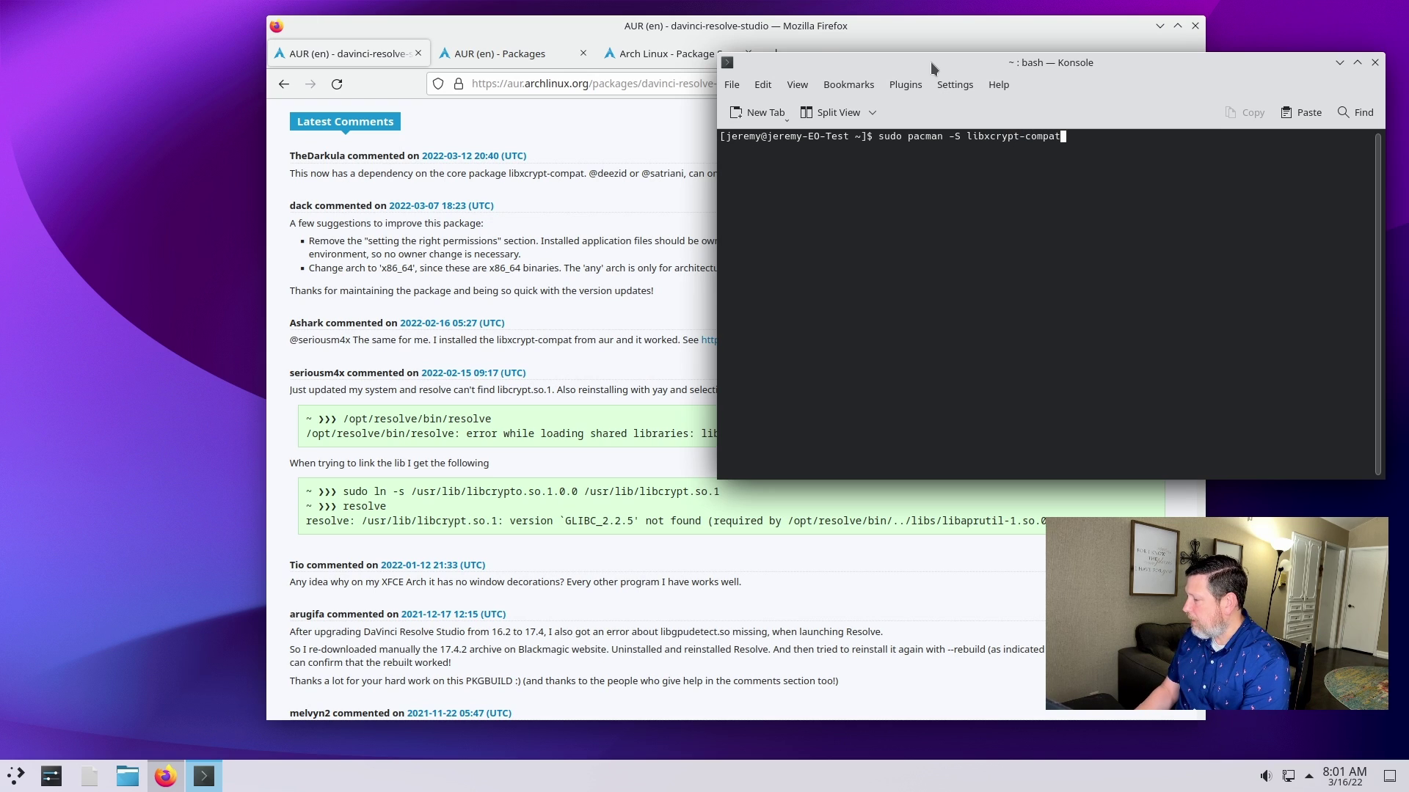
key(Return)
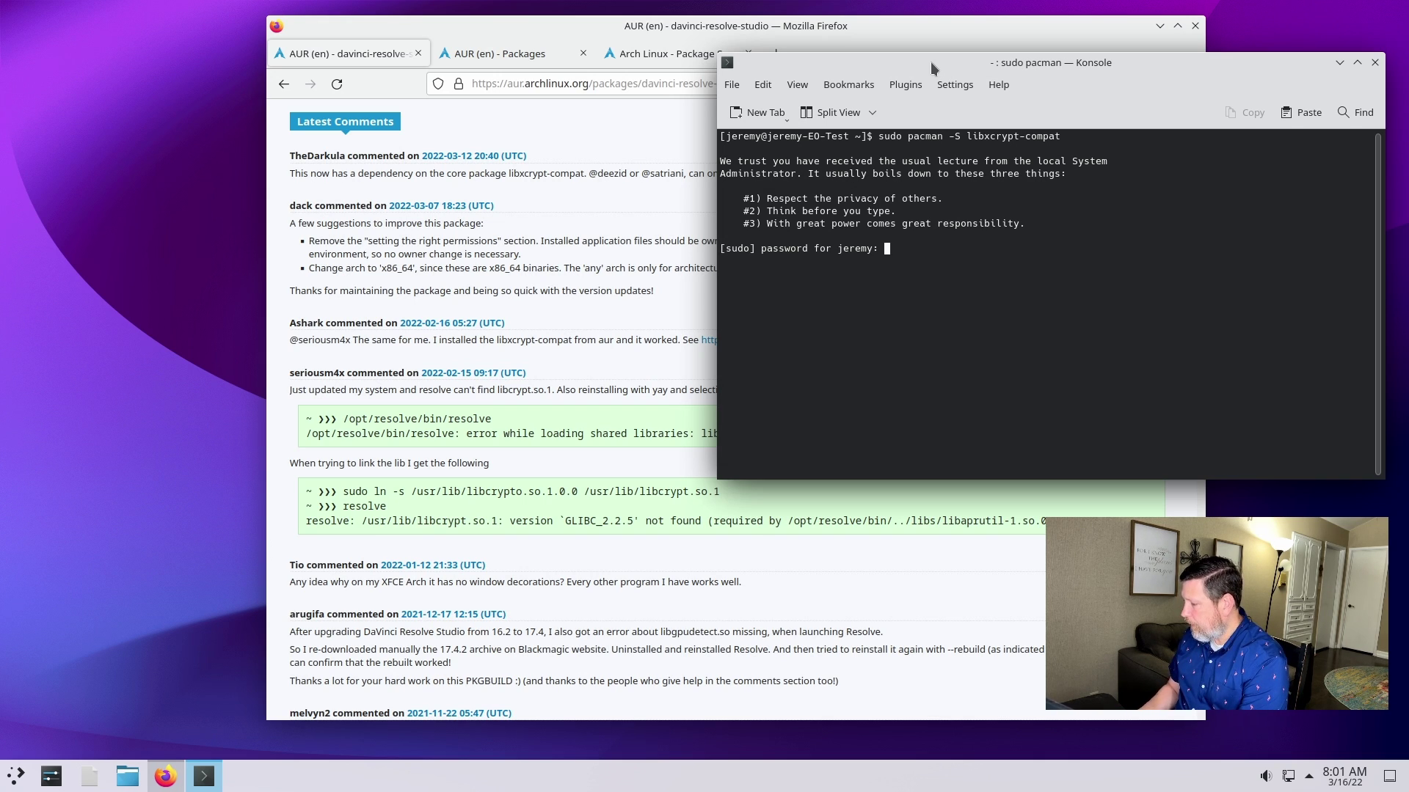
Step: Enter the sudo password and accept the installation of libxcrypt-compat with y
key(Return)
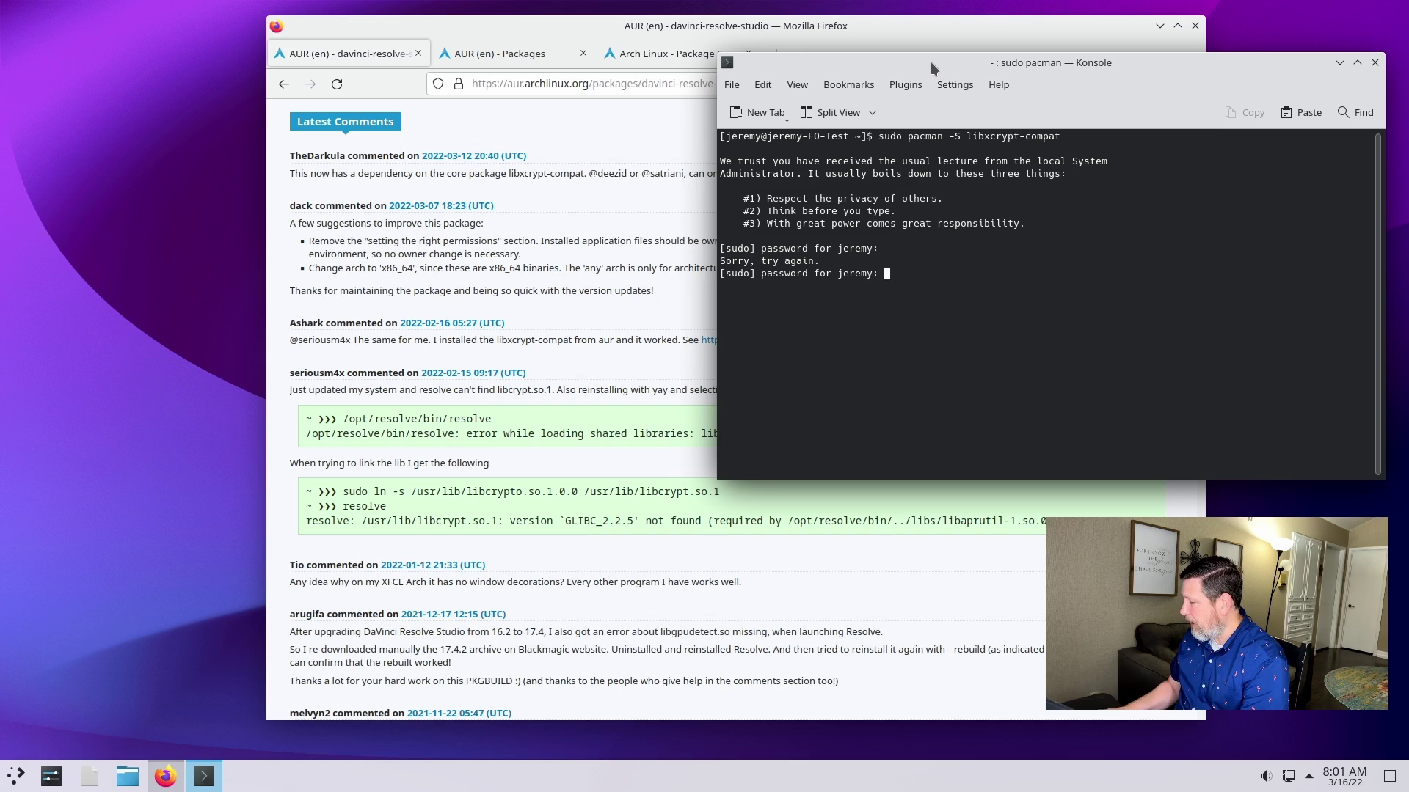
key(Return)
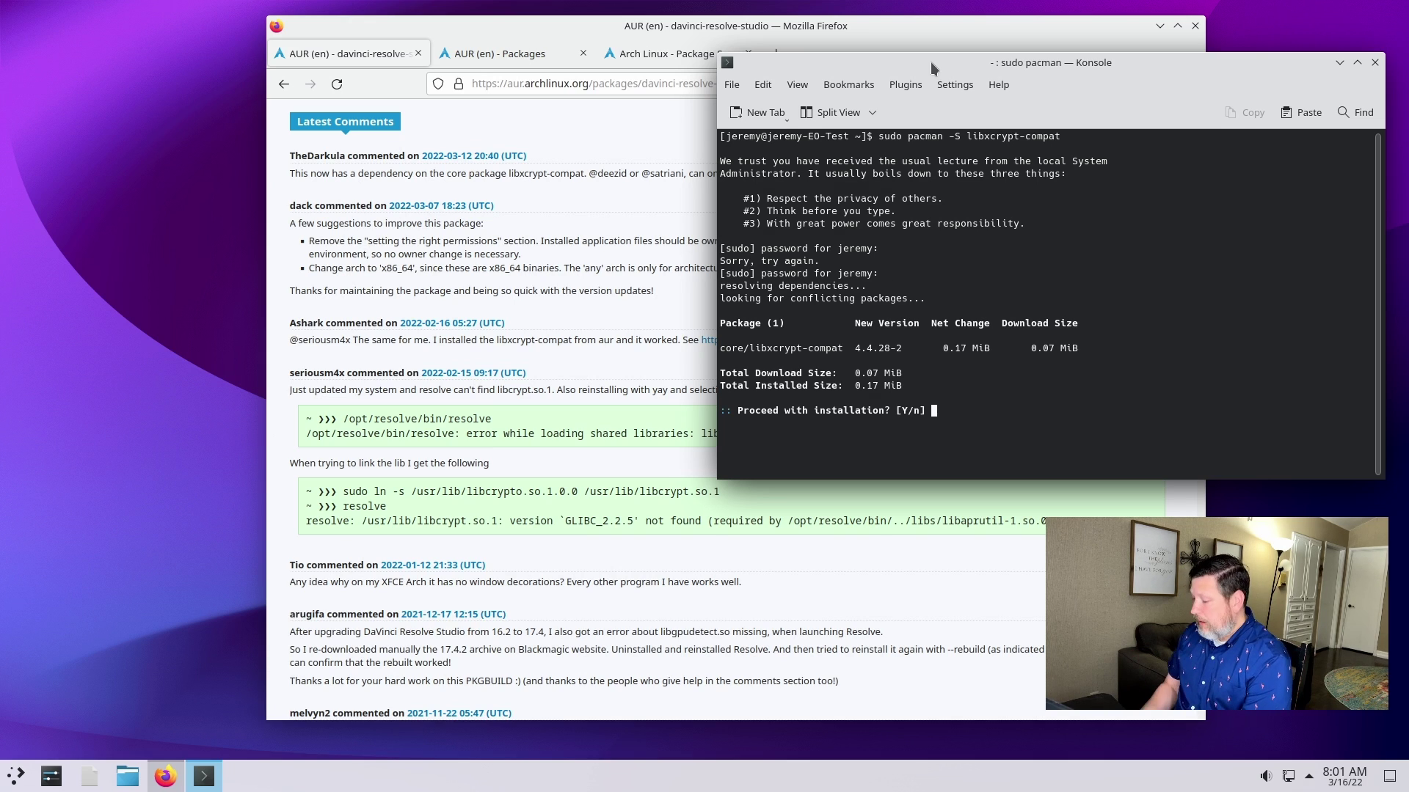
text(y)
key(Return)
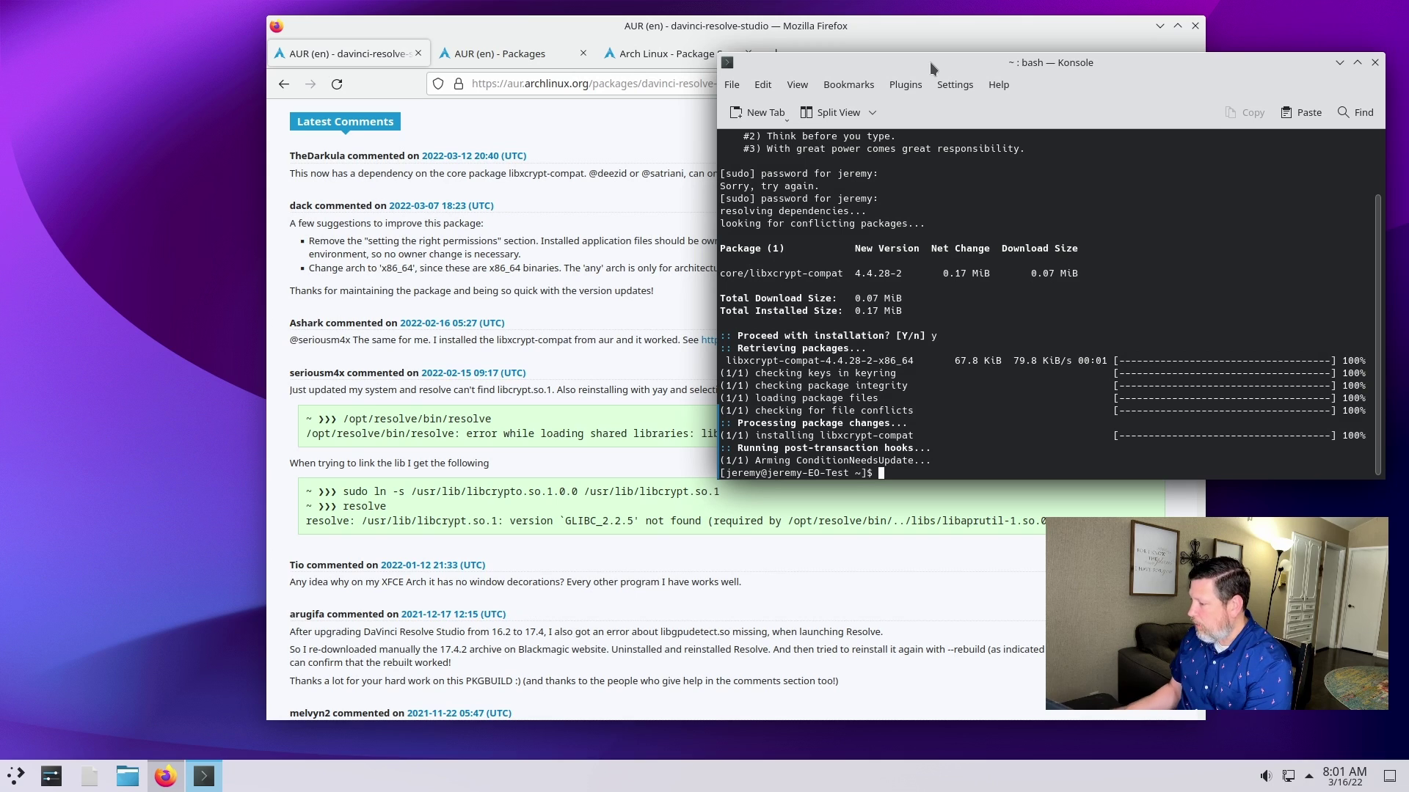
Step: Look up pulseaudio-alsa in the Arch Linux package search and try to install it with "sudo pamcan -S pulseaudio-alsa" in the terminal
click(644, 54)
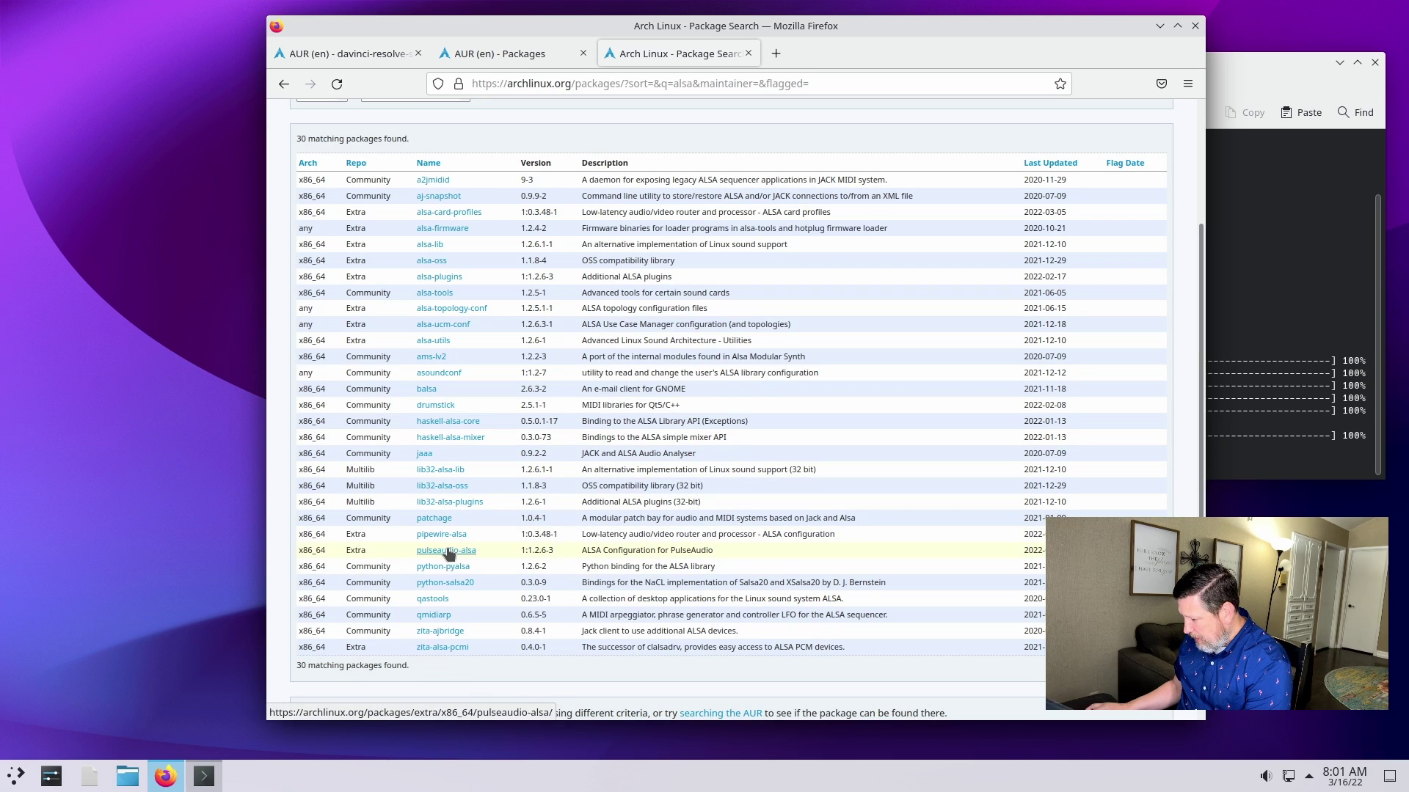
click(1217, 405)
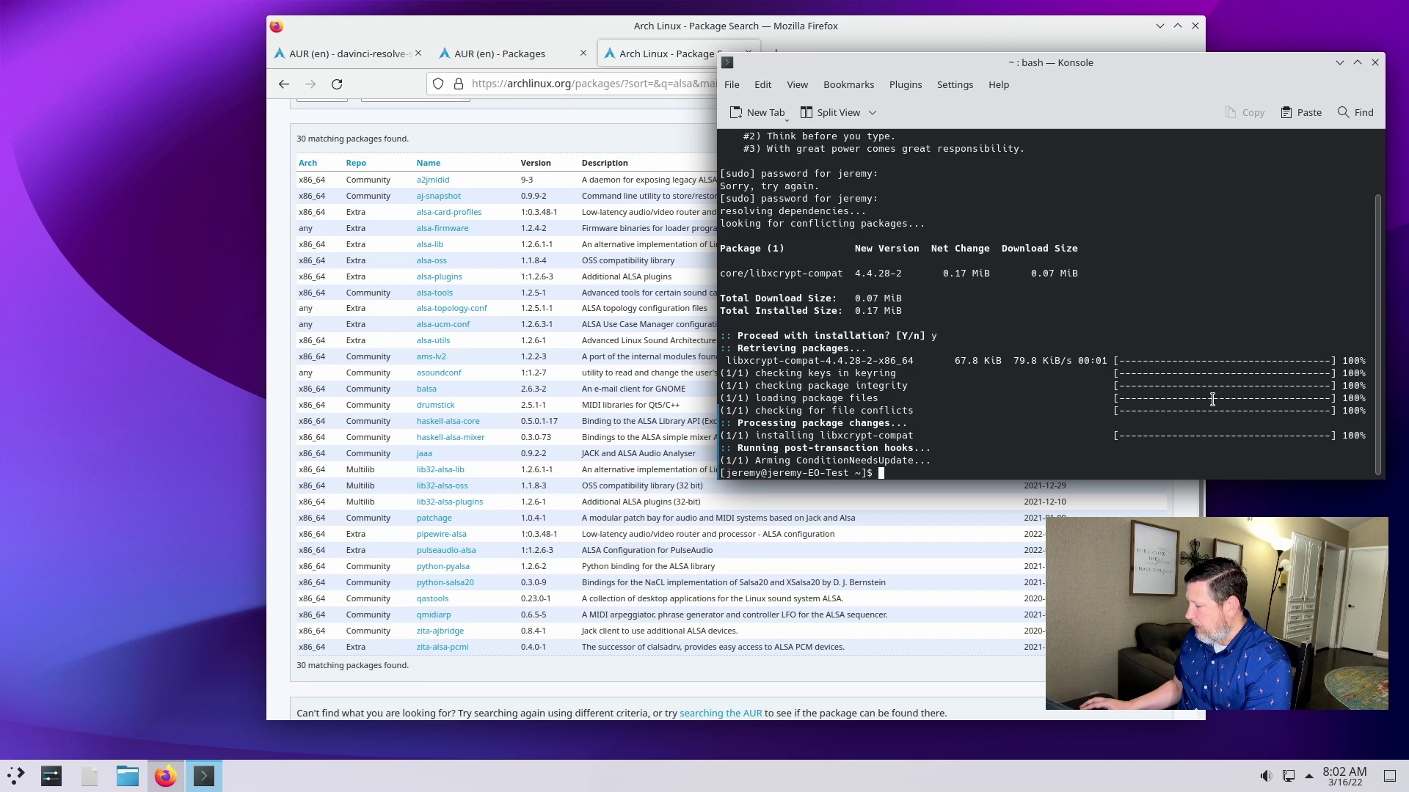
text(sud)
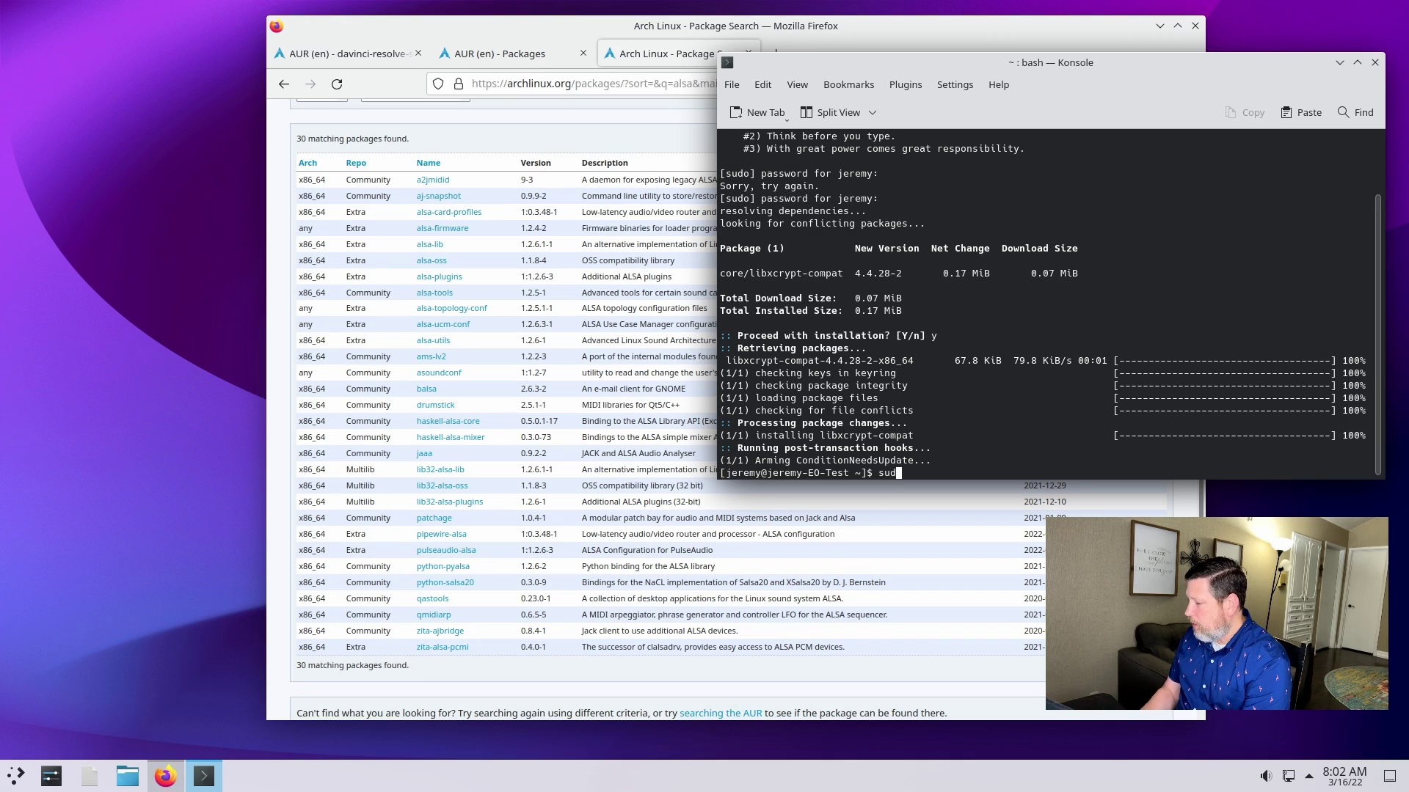
text(o pamcan )
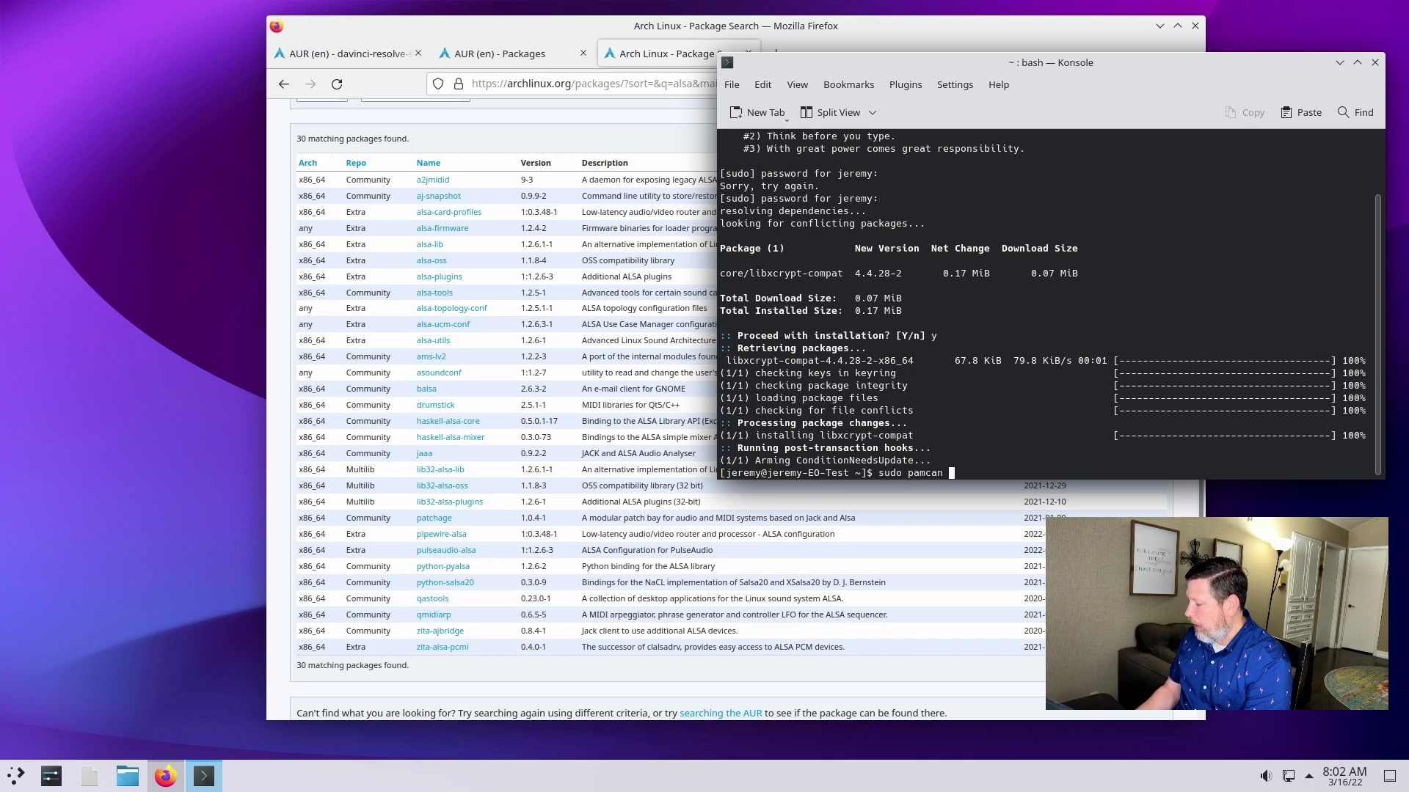
text(-S )
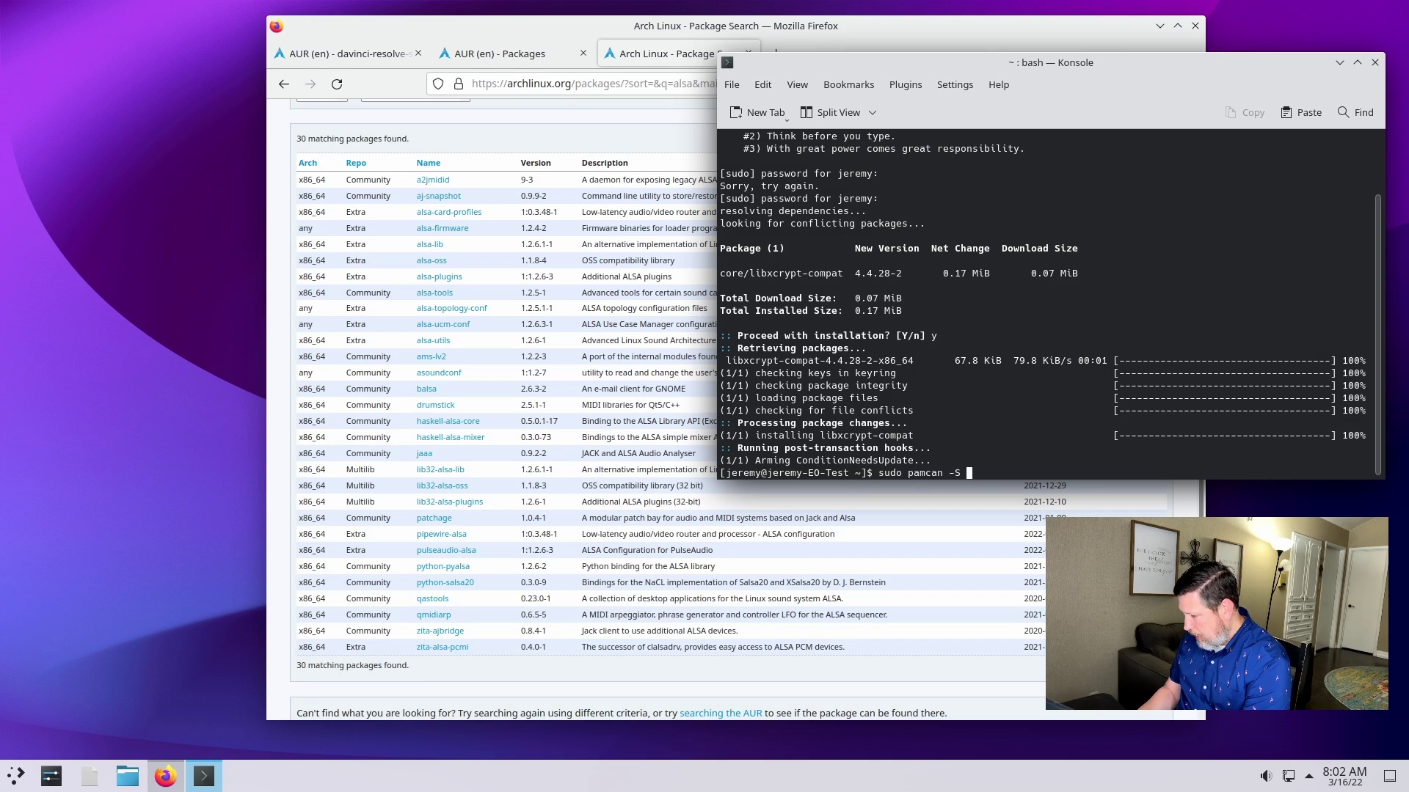
text(pulsea)
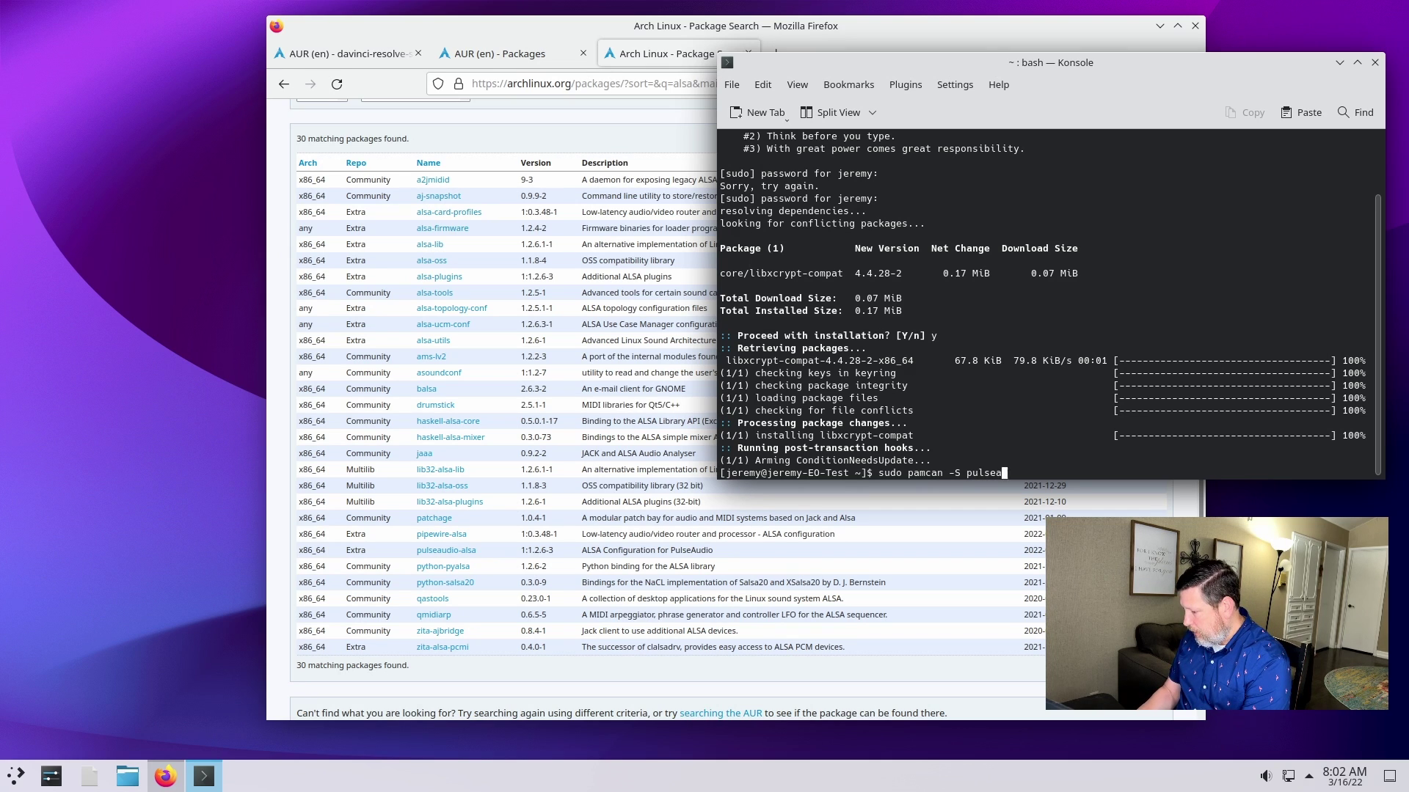
text(udio-a)
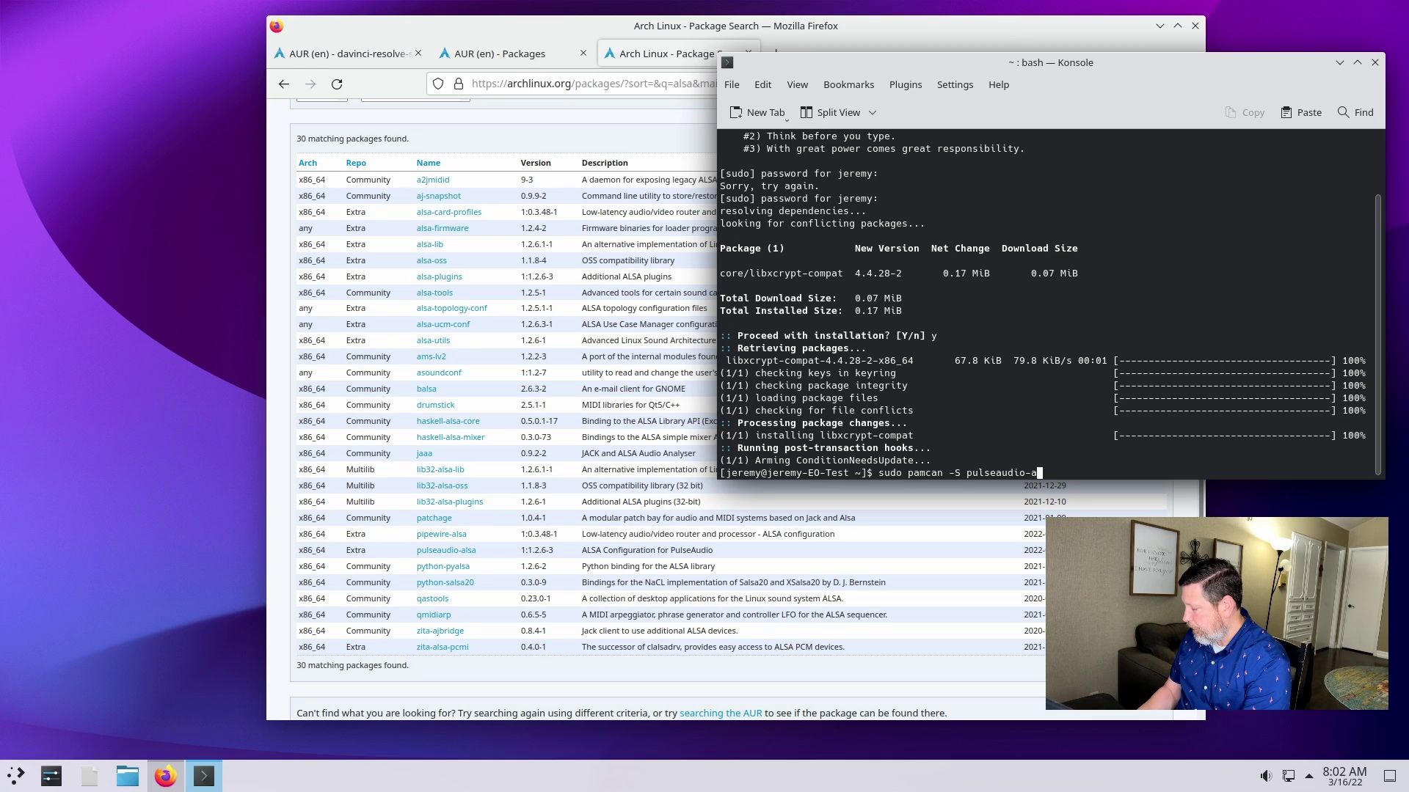
text(lsa)
key(Return)
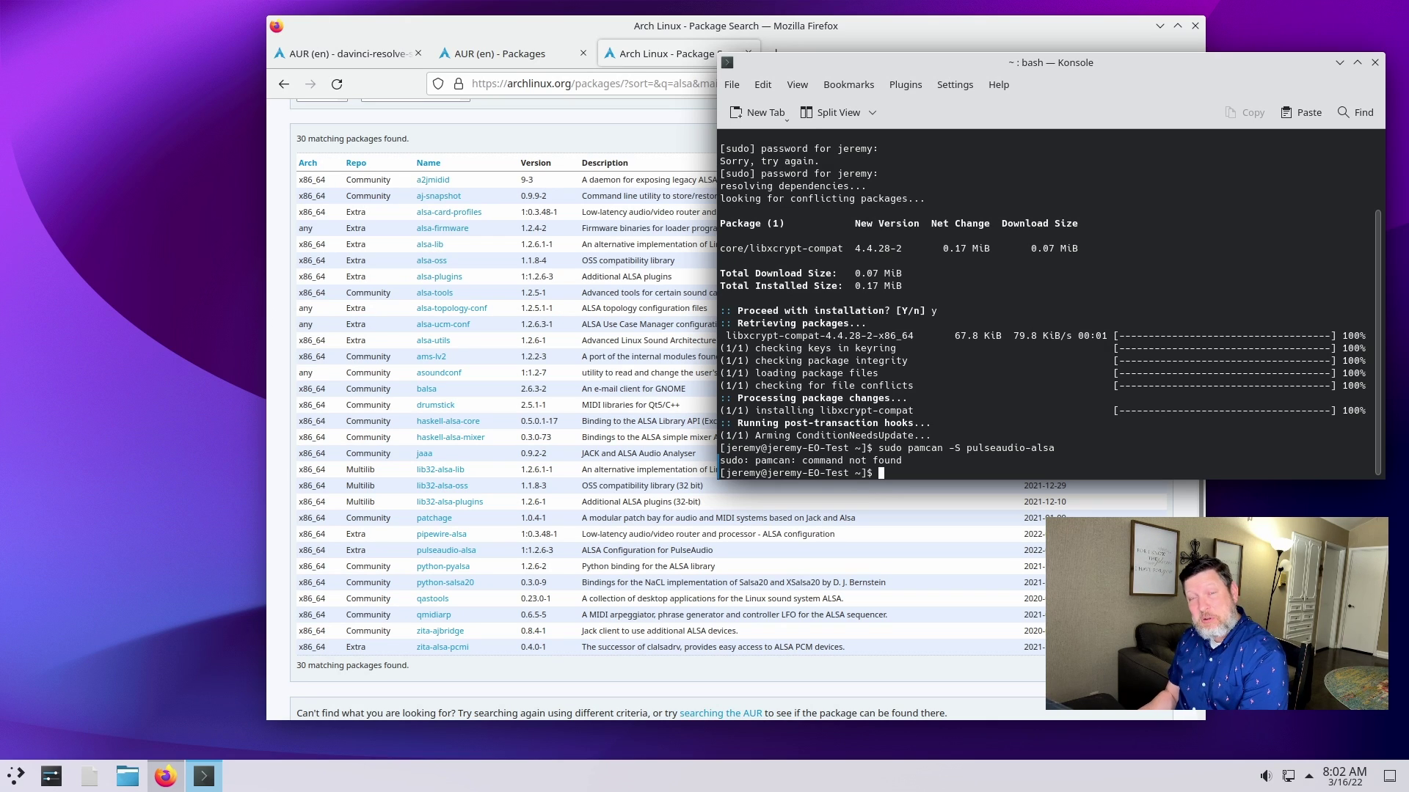
Step: Install the package with "sudo pacman -S pulseaudio-alsa" and accept the installation with y
text(sudo pacma)
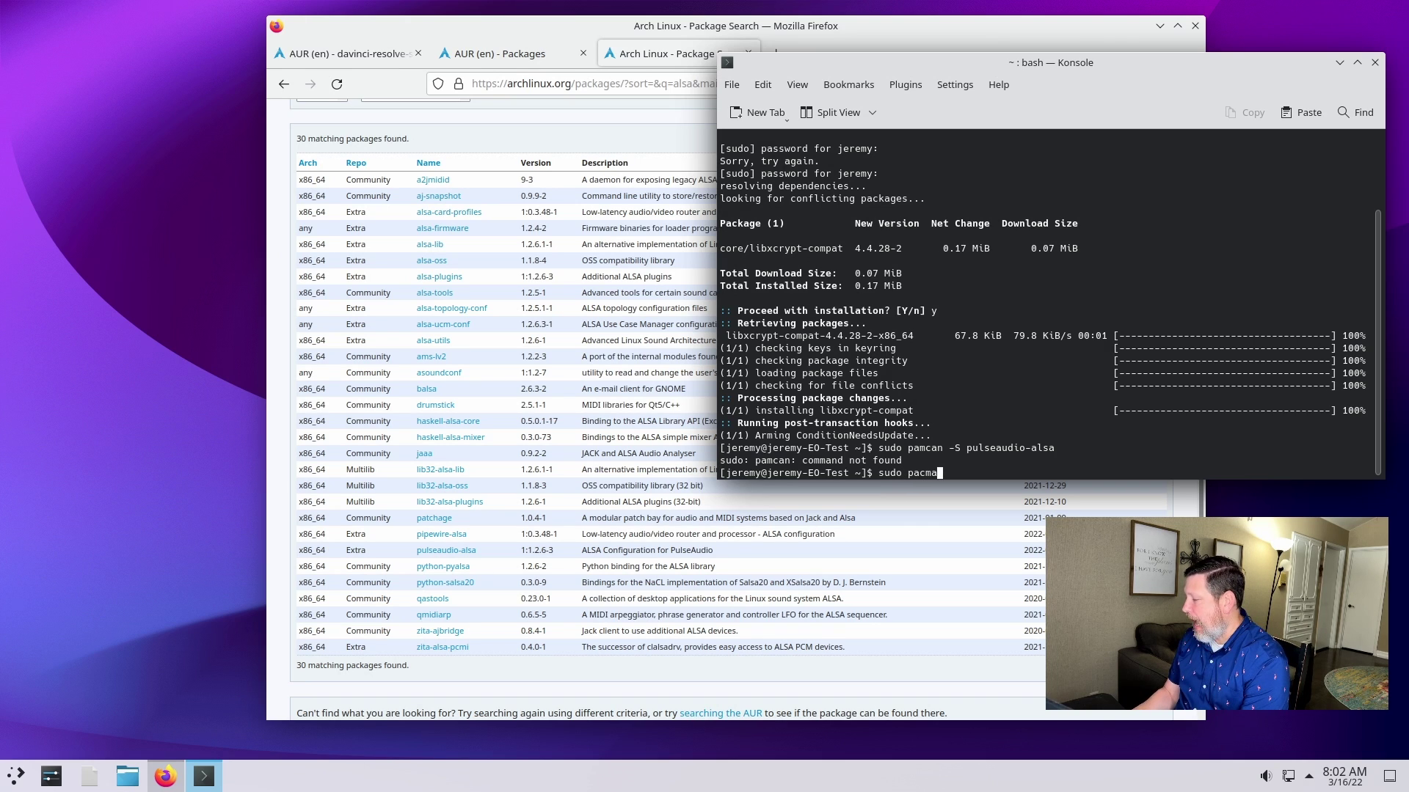
text(n -S)
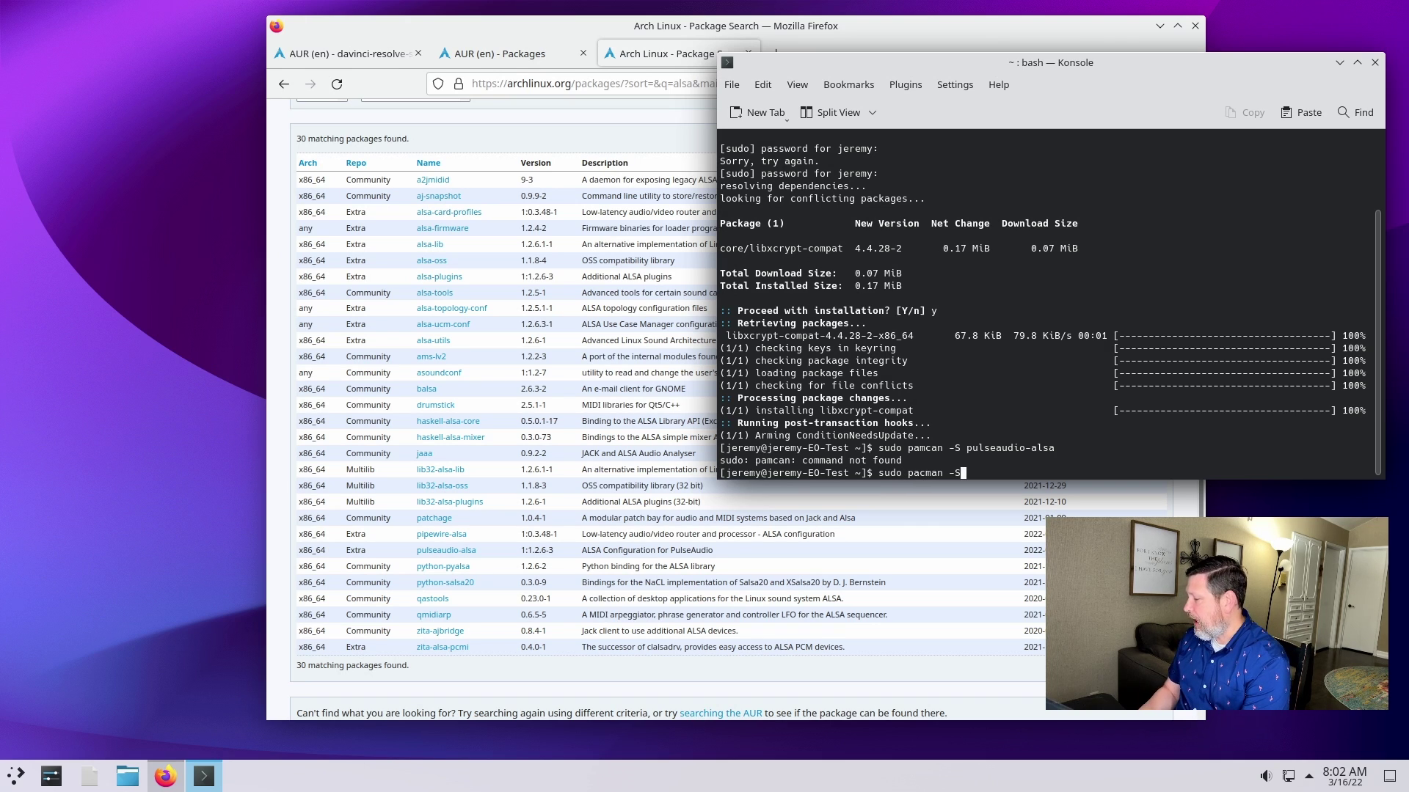
text( pulse)
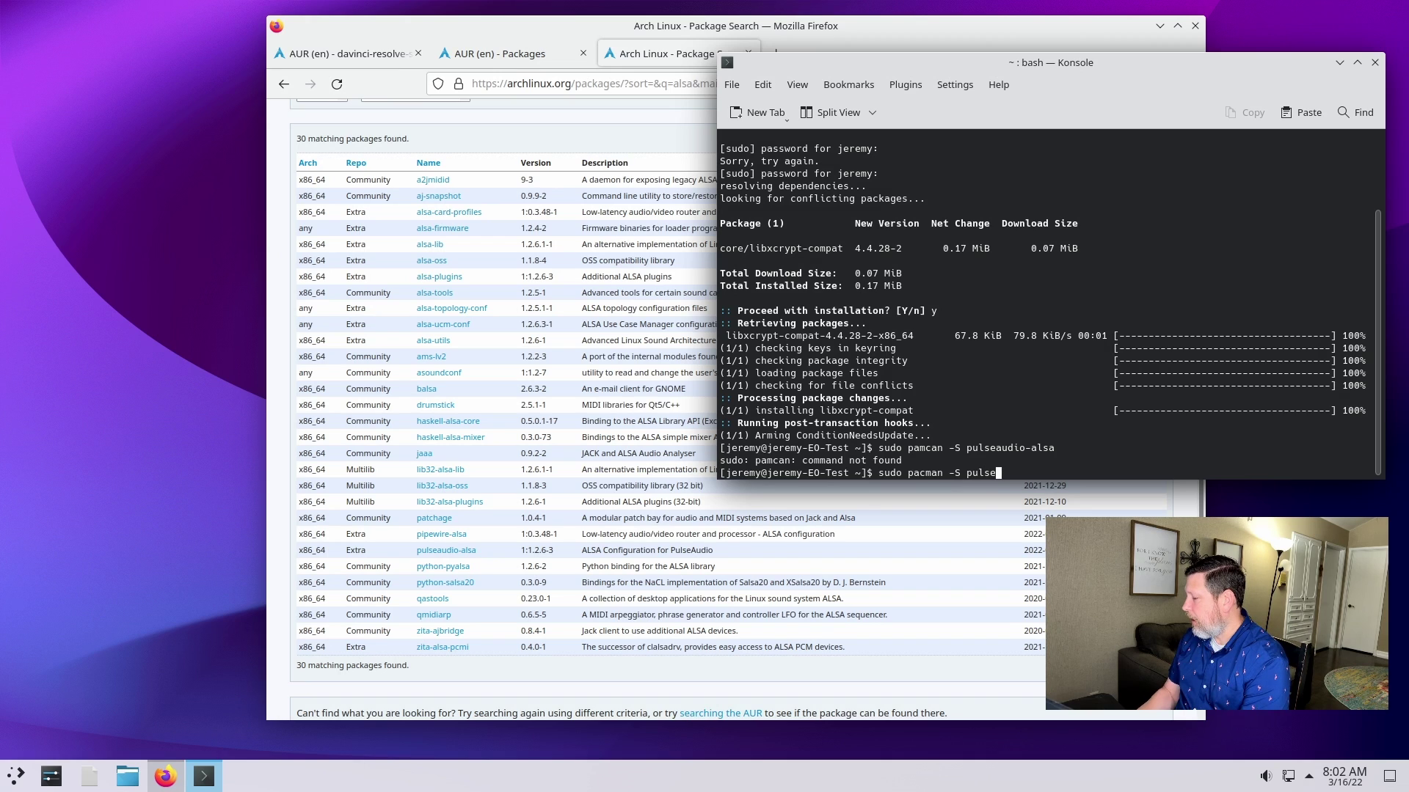
text(audo)
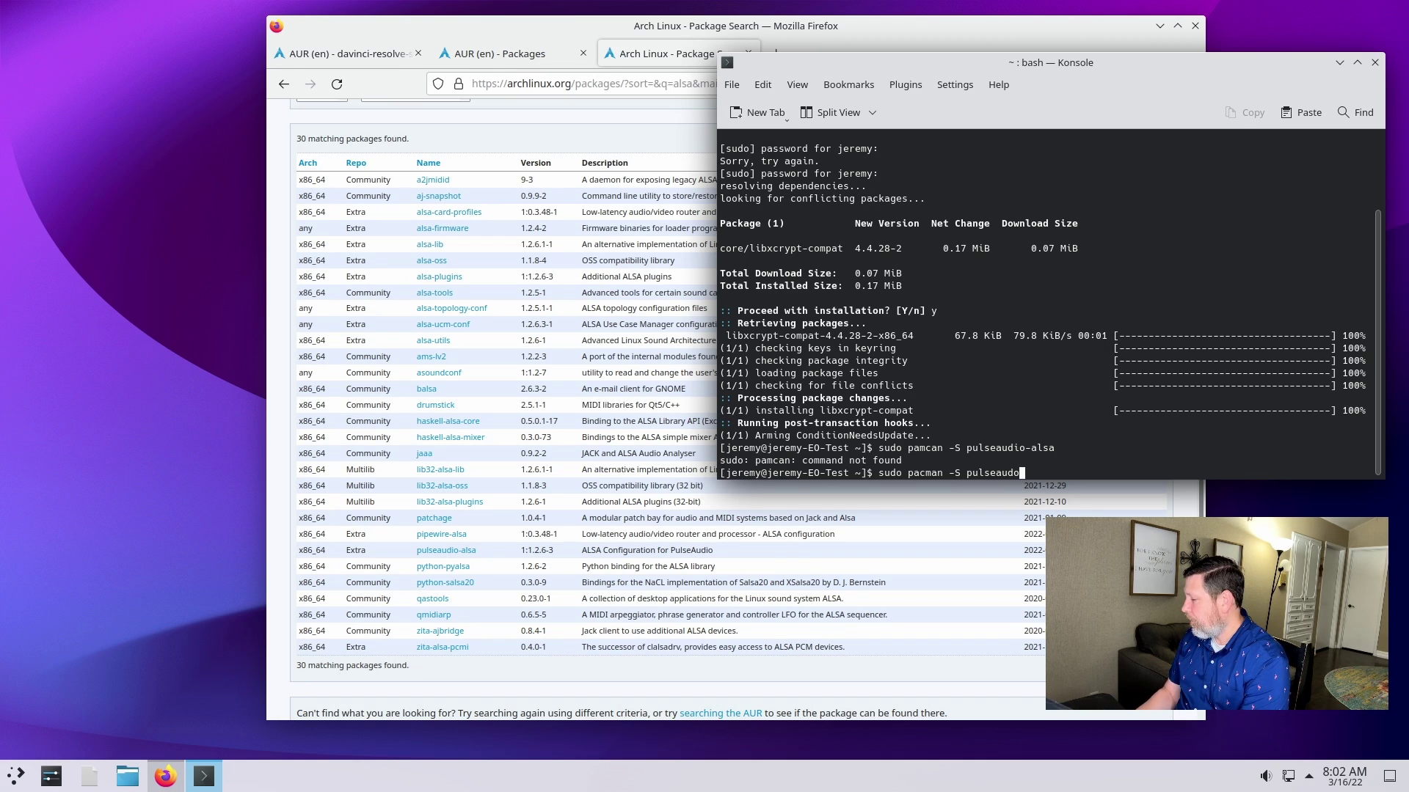
key(BackSpace)
text(io-also)
key(Return)
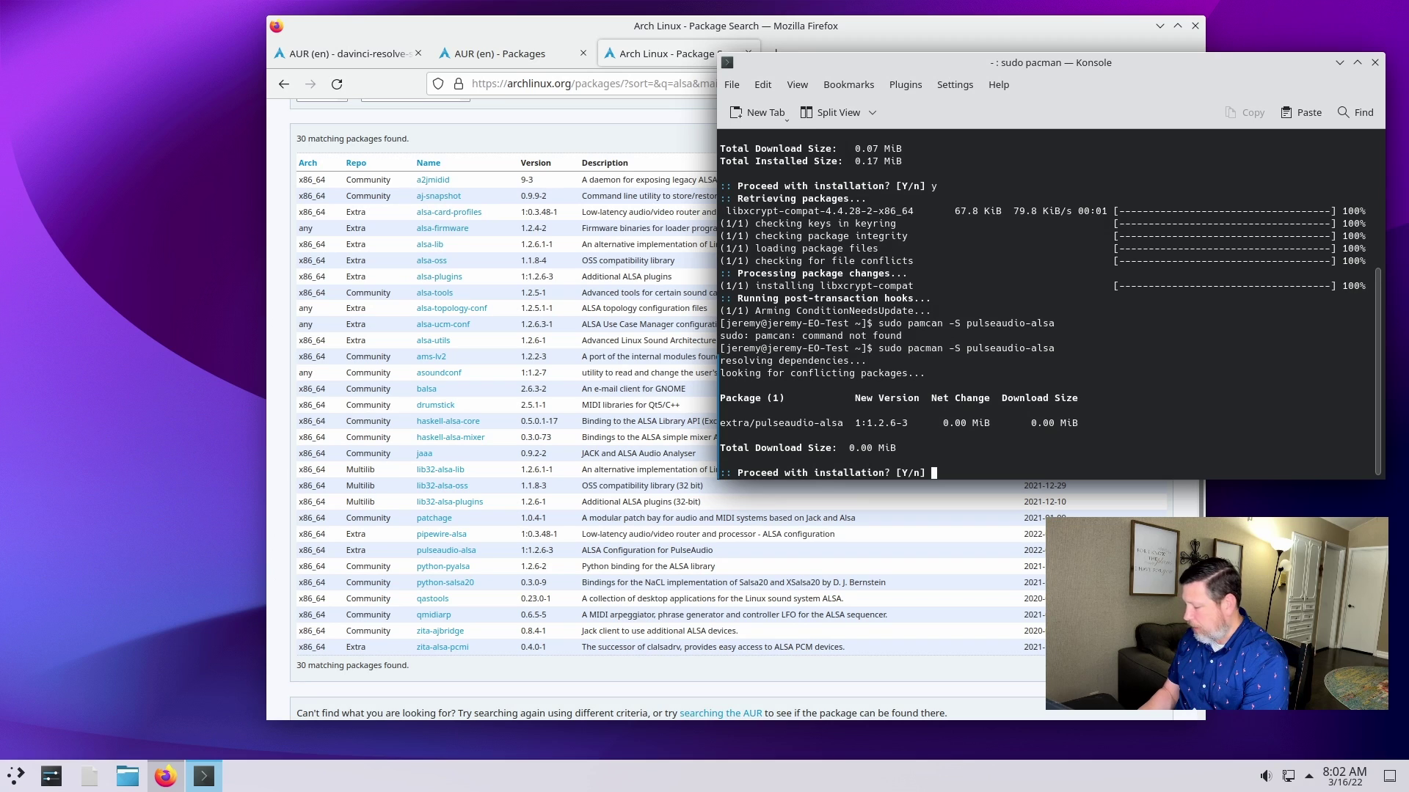
text(y)
key(Return)
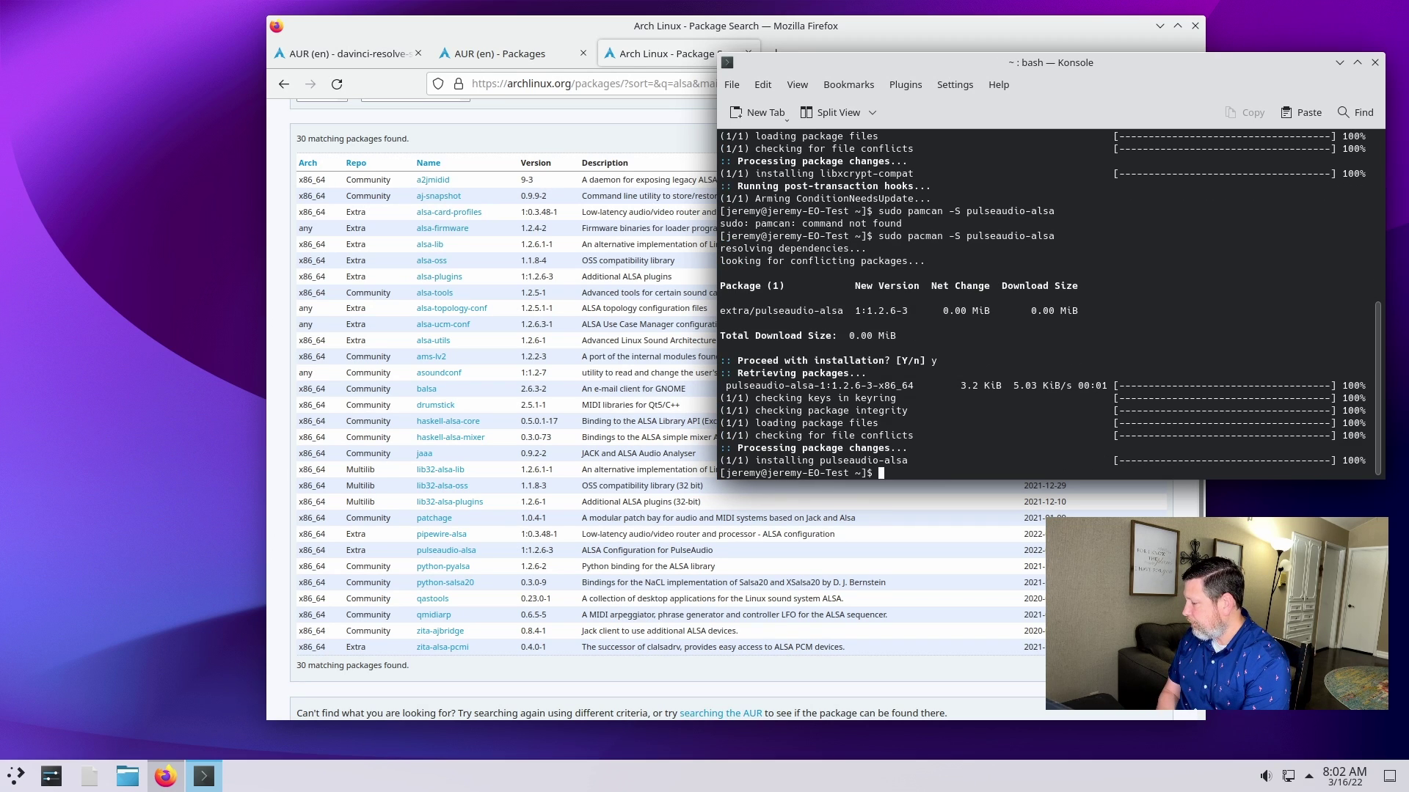
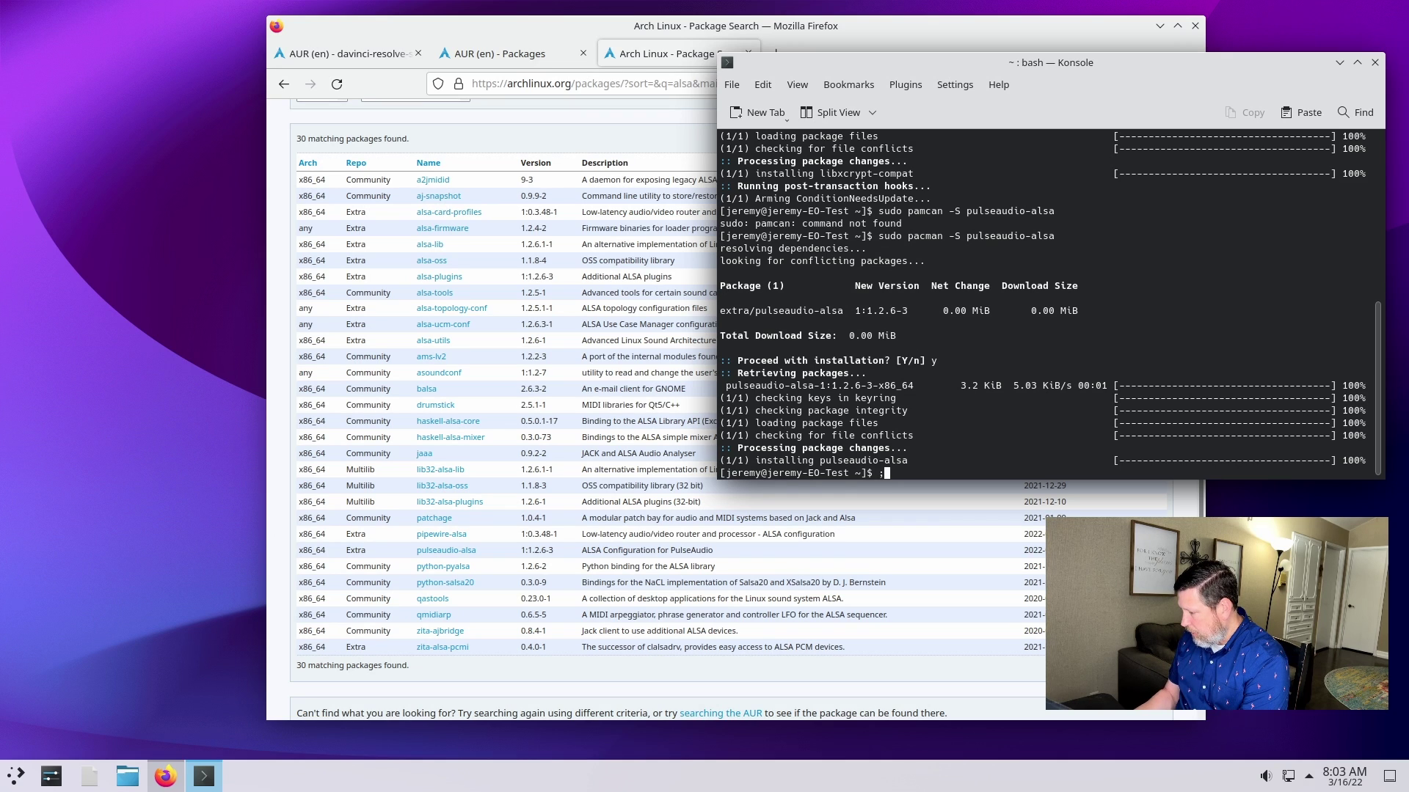
Step: Install the 32-bit ALSA plugins with "sudo pacman -S lib32-alsa-plugins" and accept the installation with y
text(man -S)
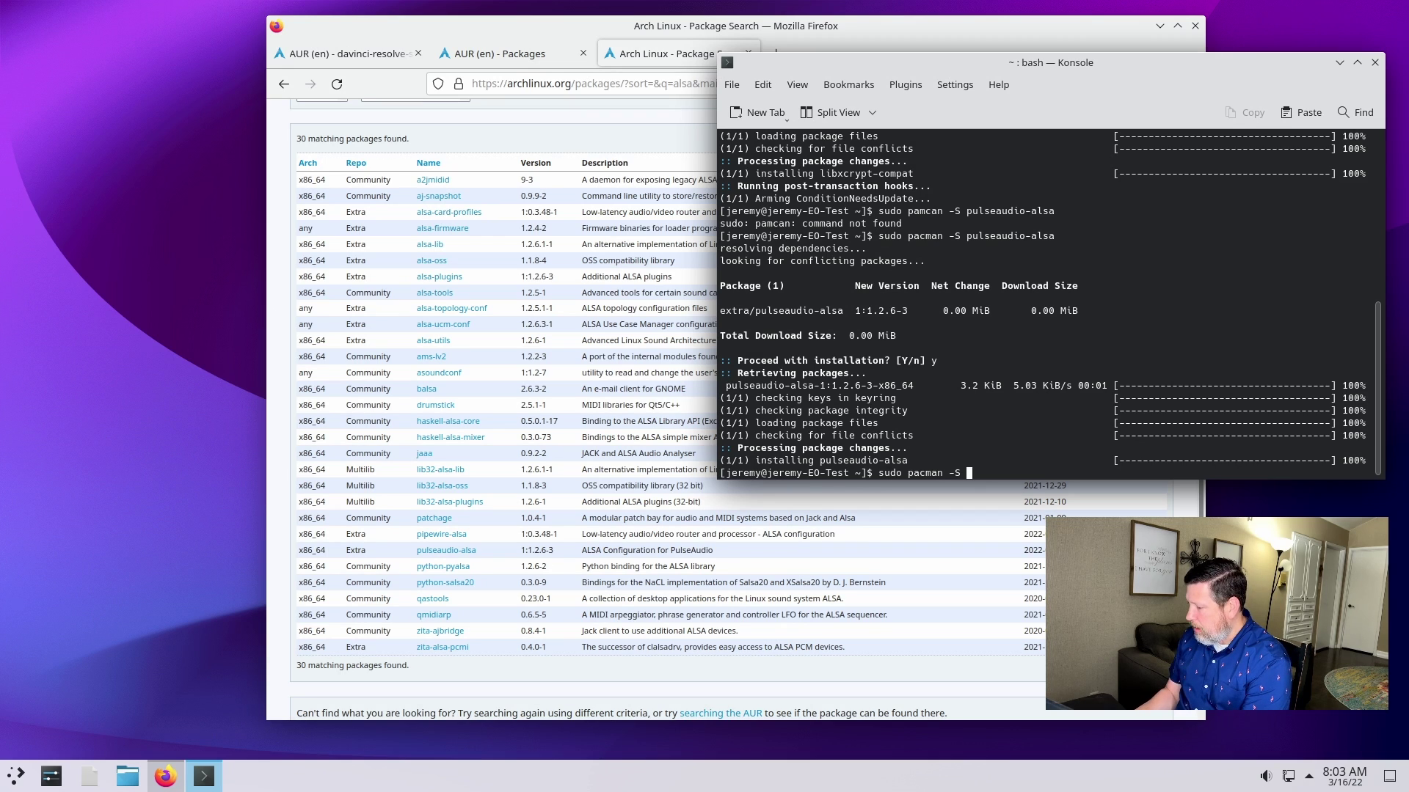
text(l)
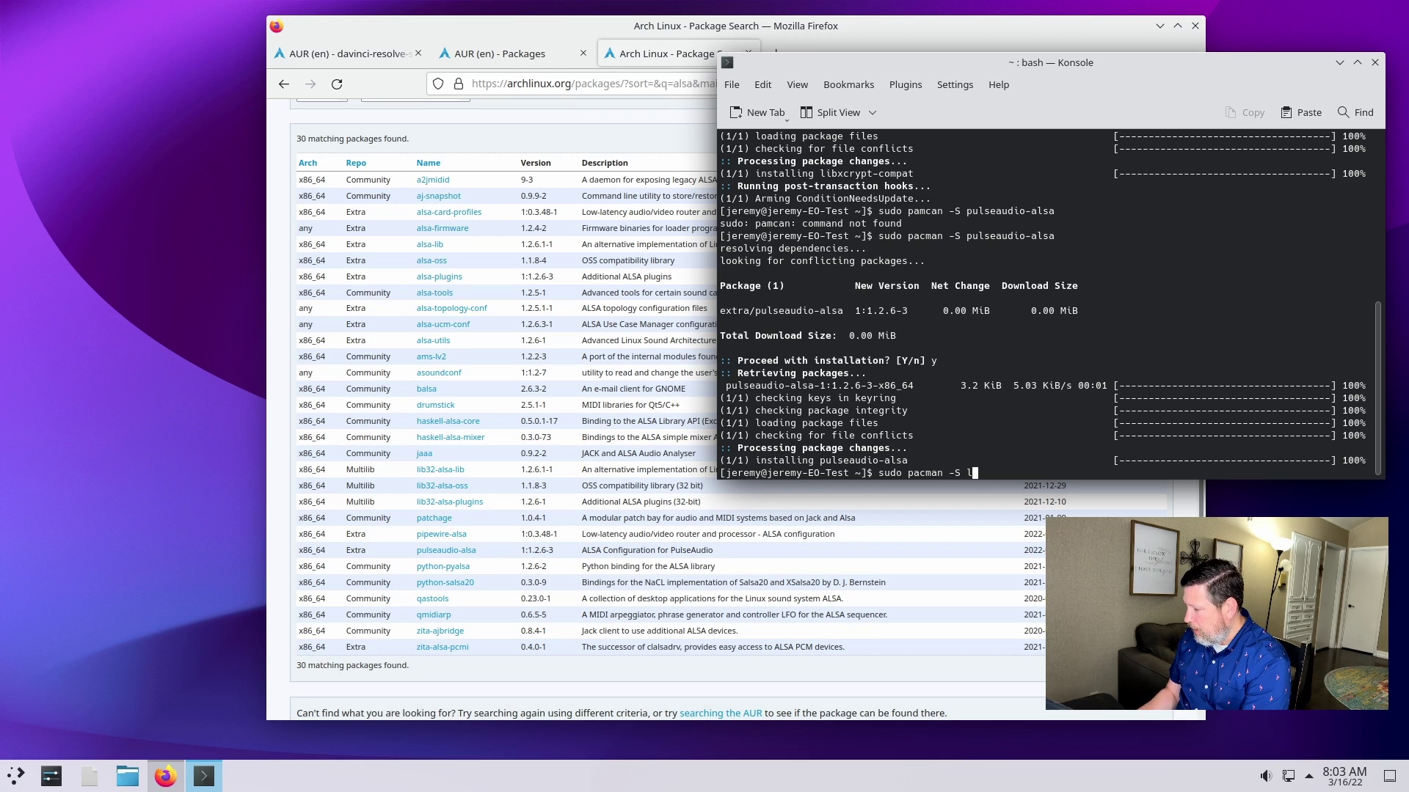
text(ib32)
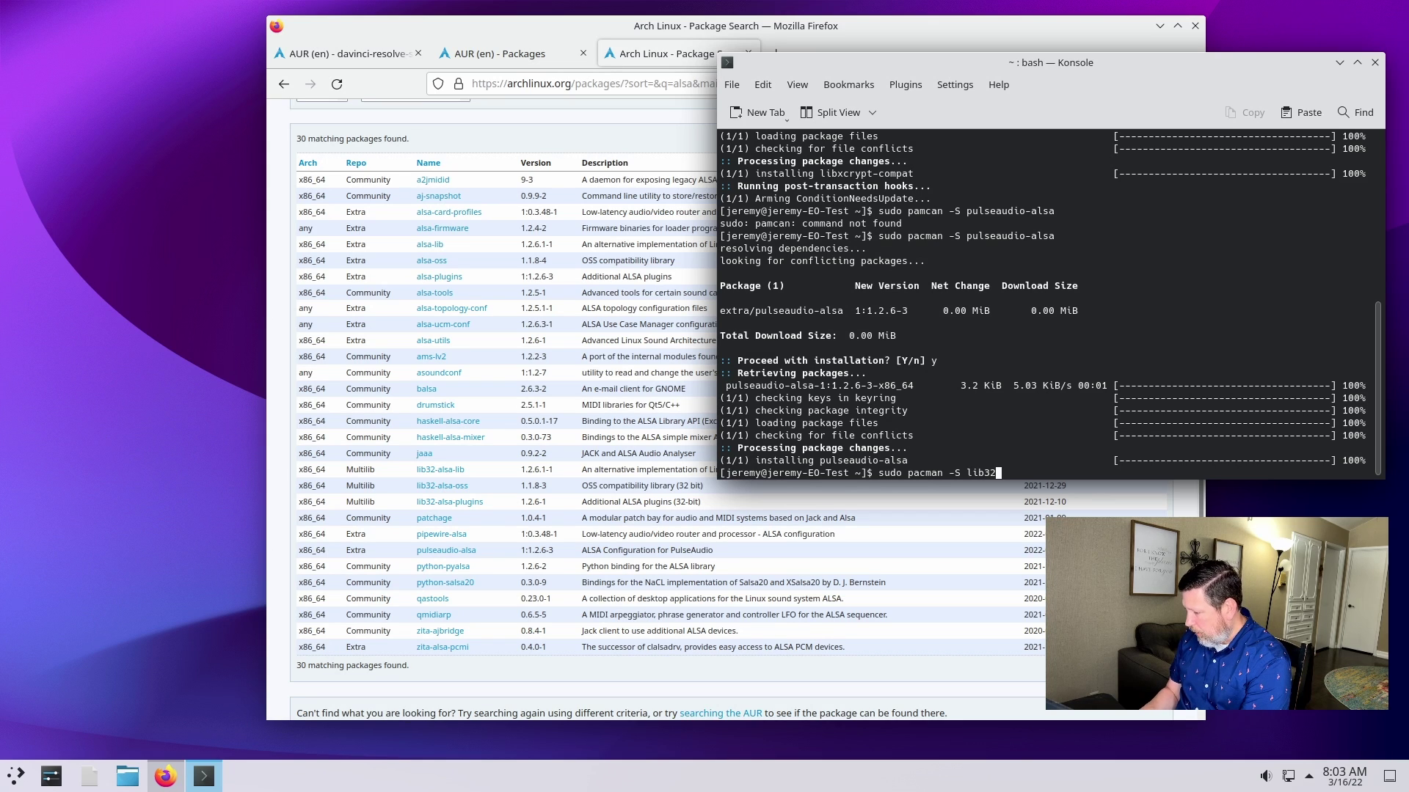
text(-s)
key(BackSpace)
text(alsa-plugins)
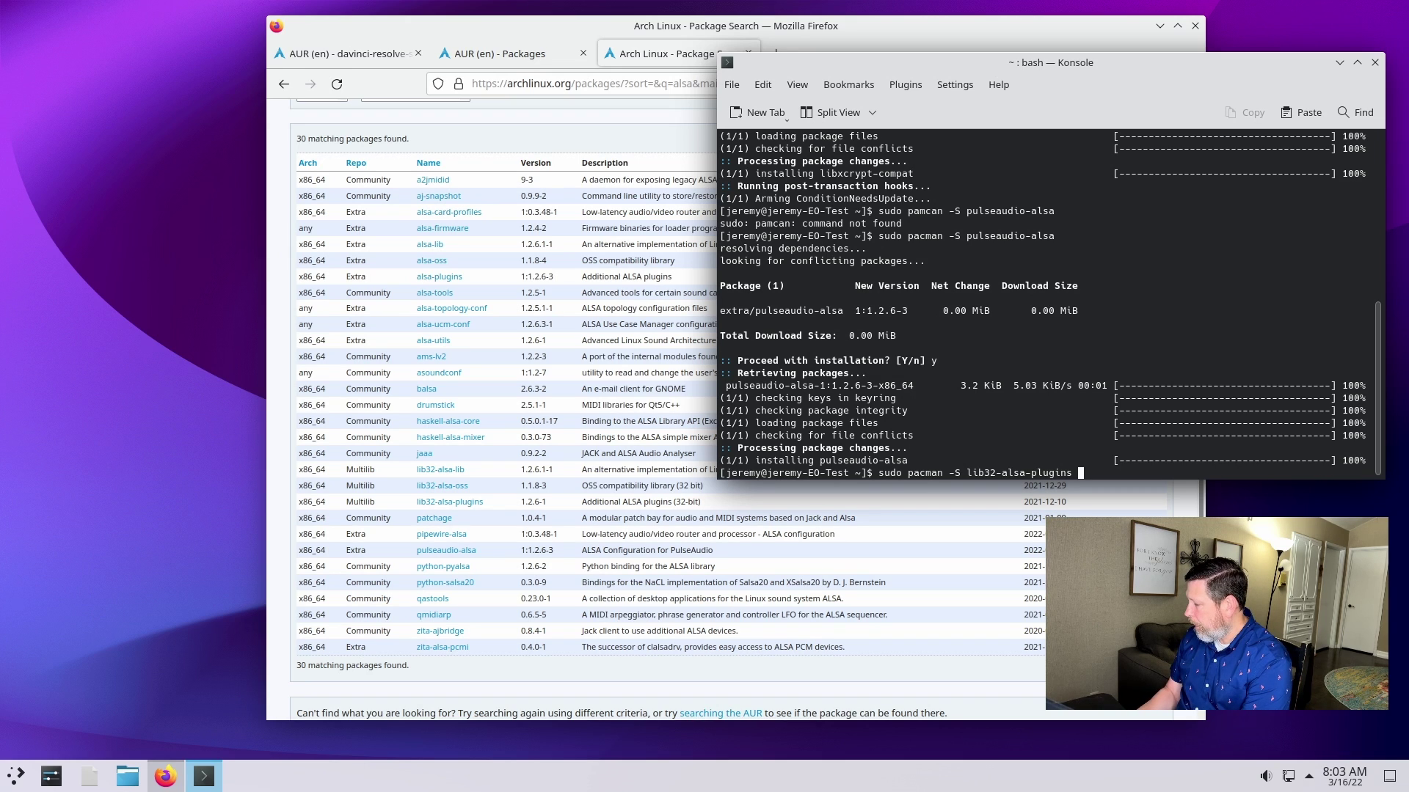
key(Return)
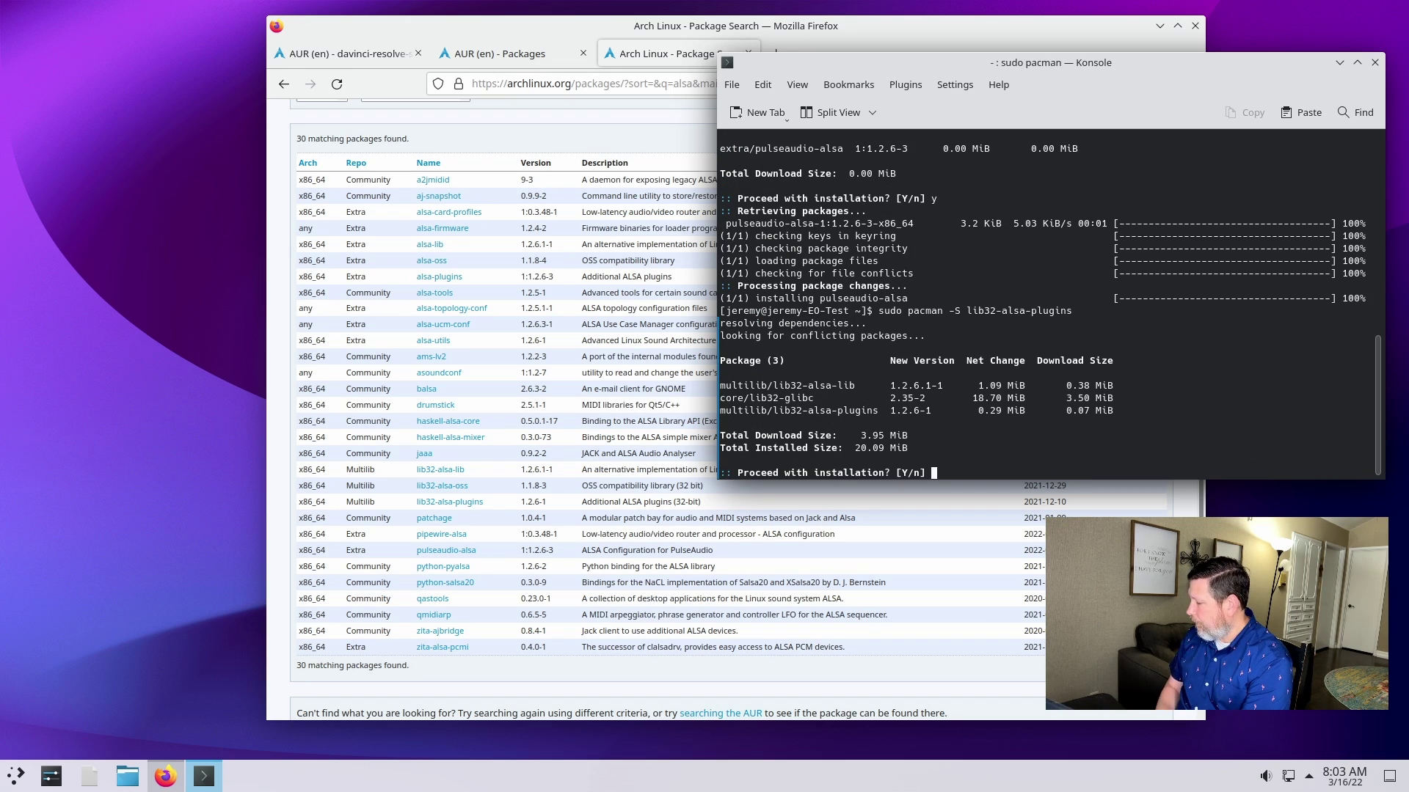
text(y)
key(Return)
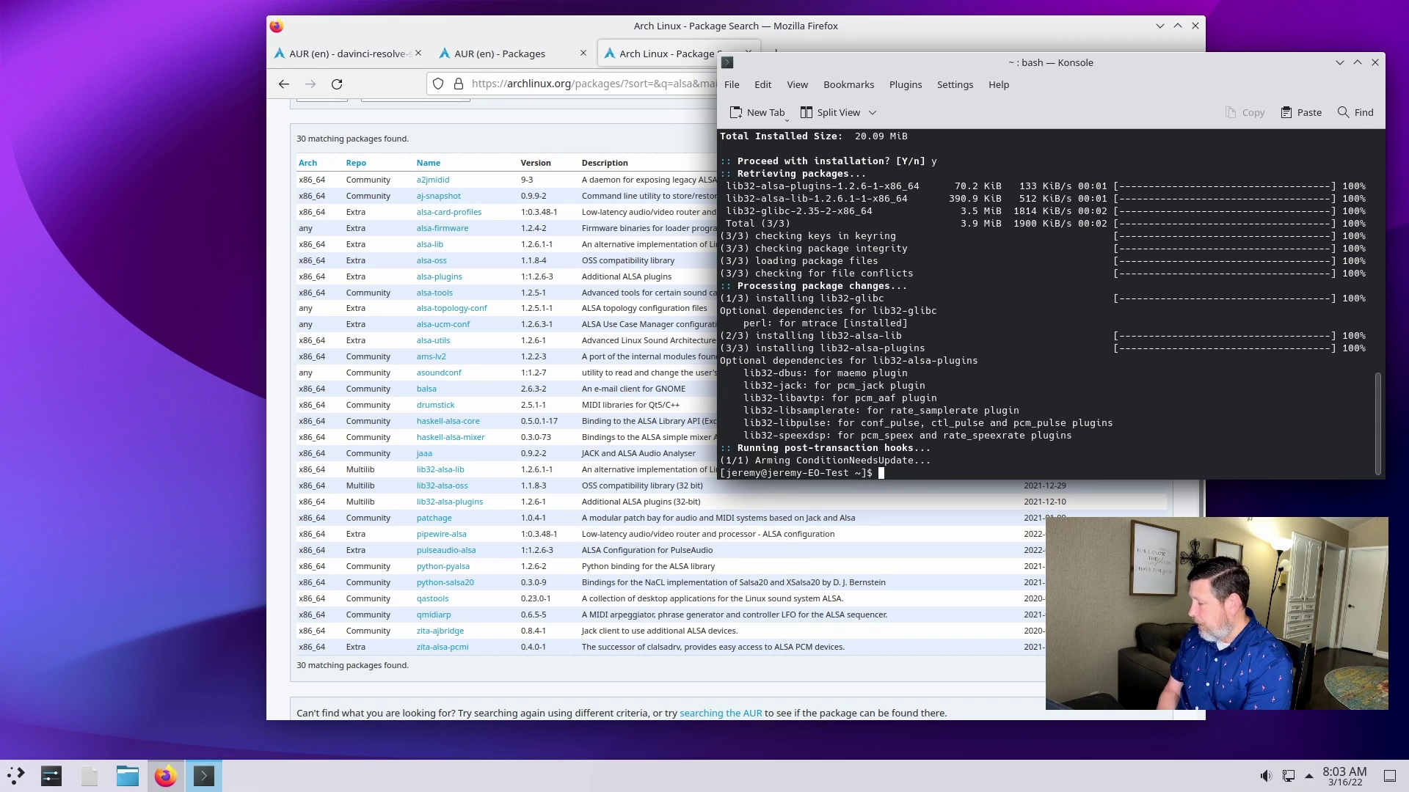
Step: Check the package name on the AUR davinci-resolve-studio page and run "yay davinci-resolve-studio" in the terminal
click(401, 48)
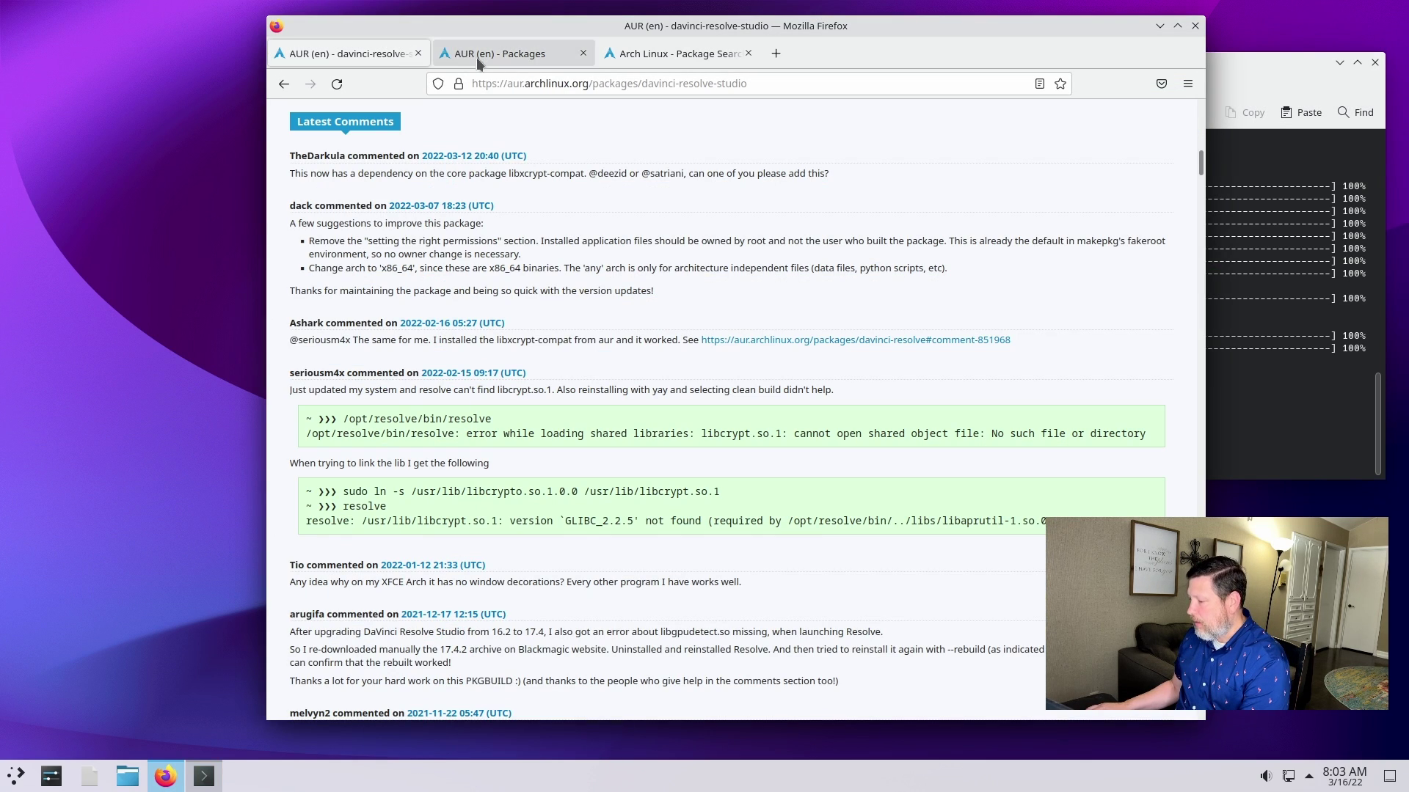
drag(1262, 63, 1172, 42)
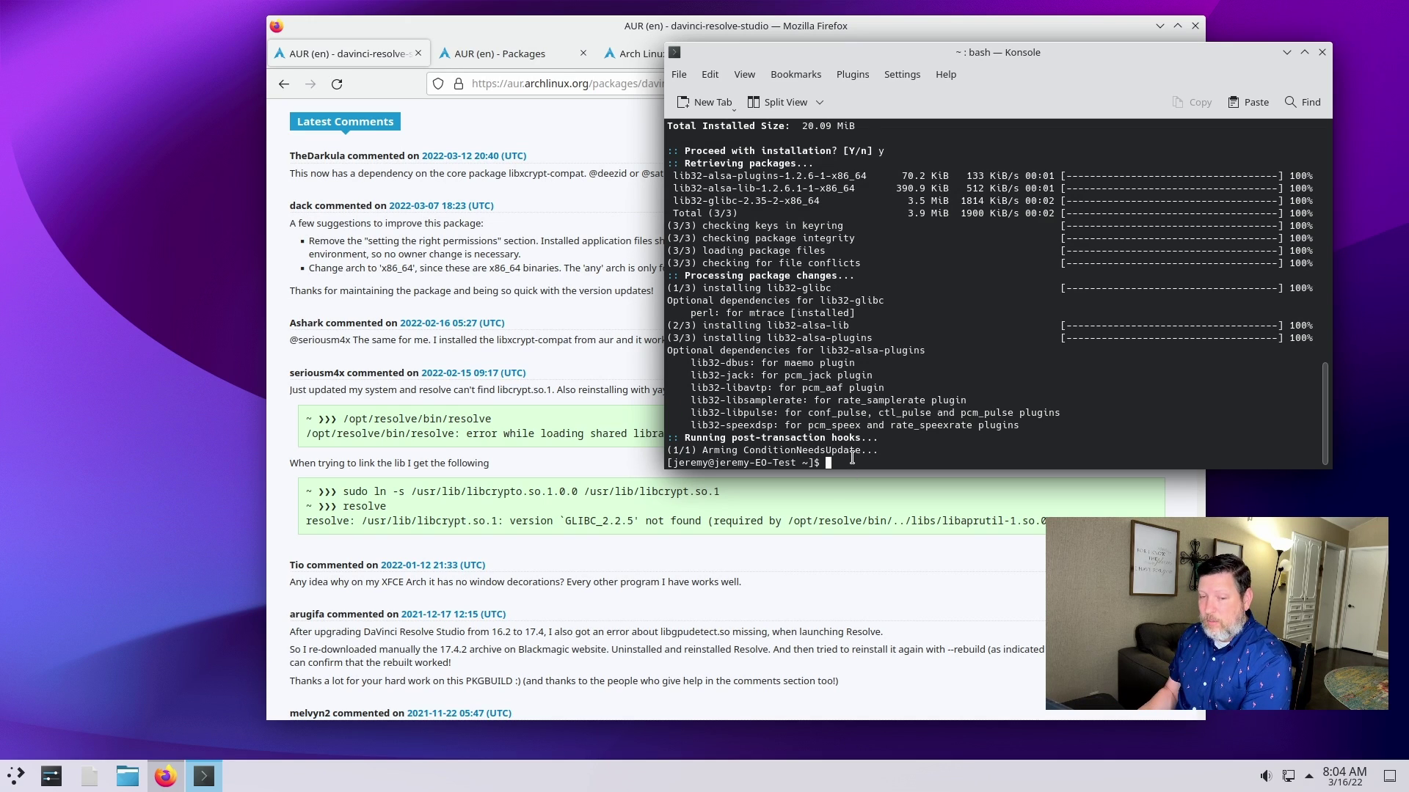
text(y)
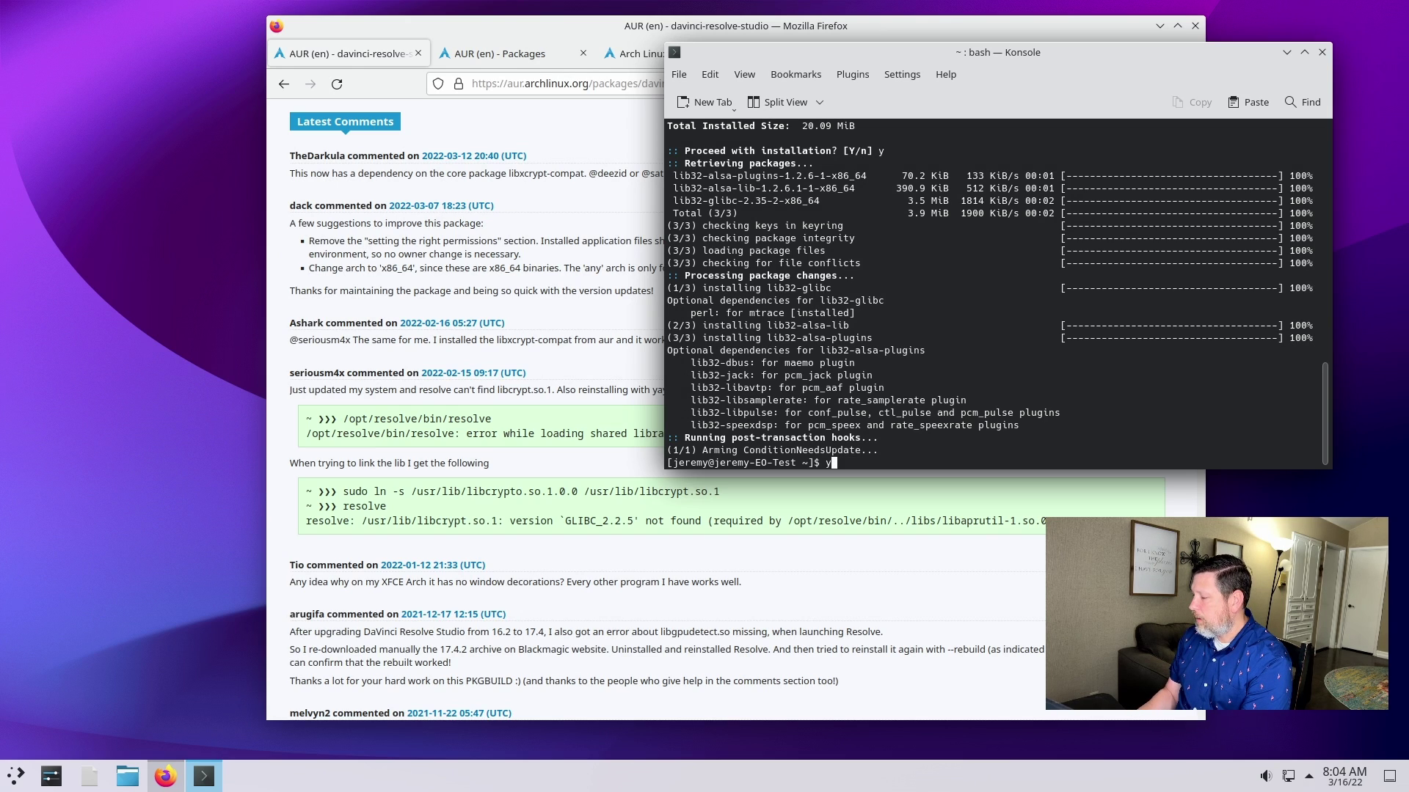
text(ay)
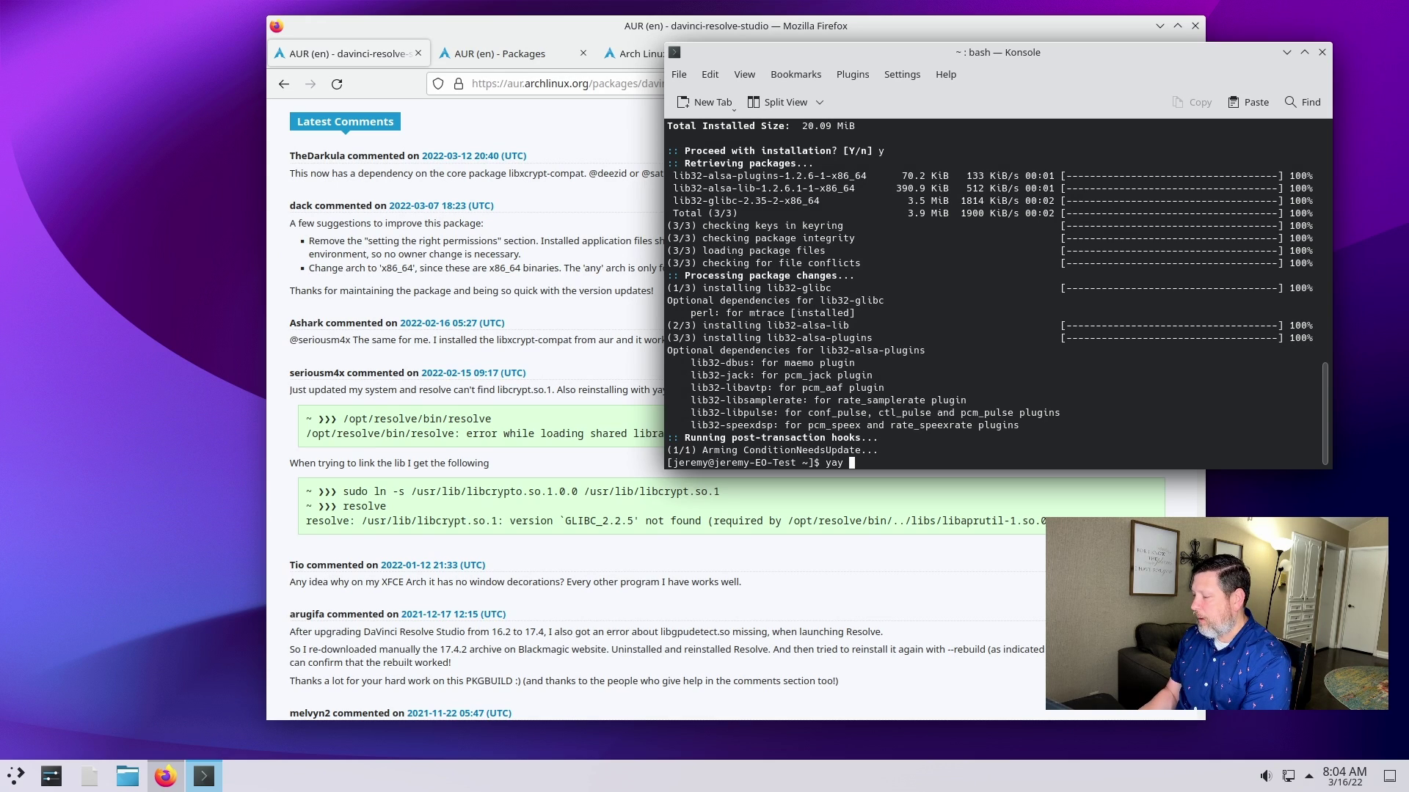
text( davinci)
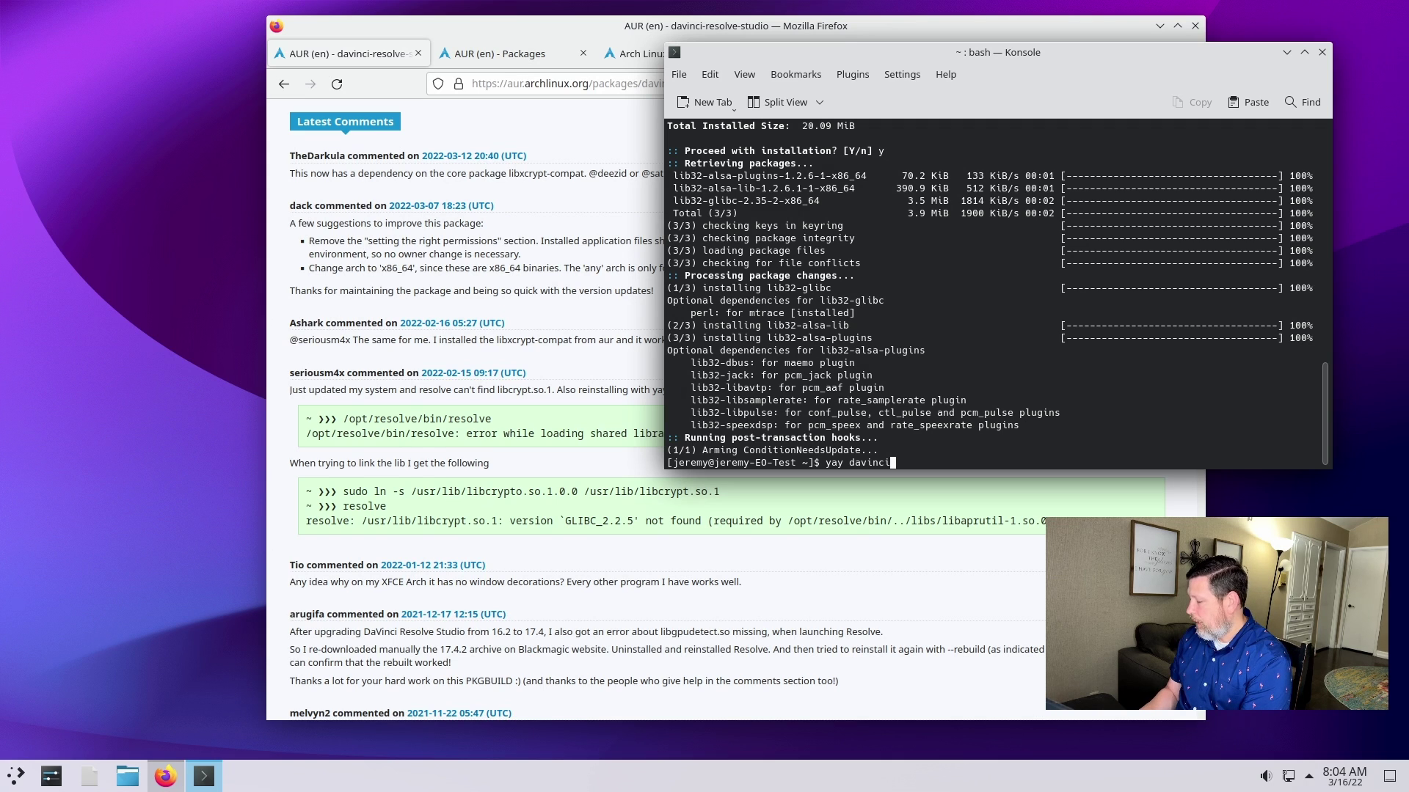
text(-)
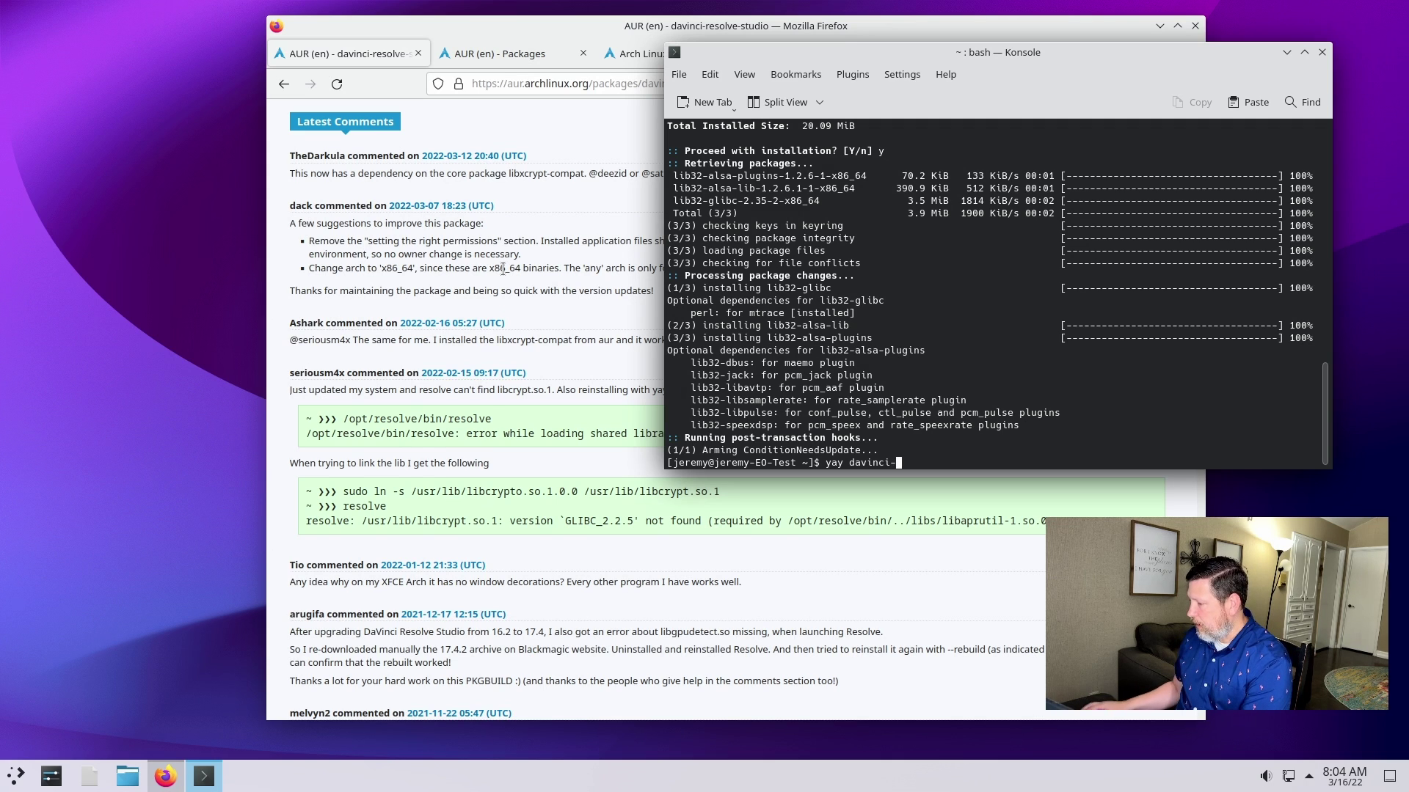
scroll(458, 375, up, 5)
scroll(458, 376, up, 10)
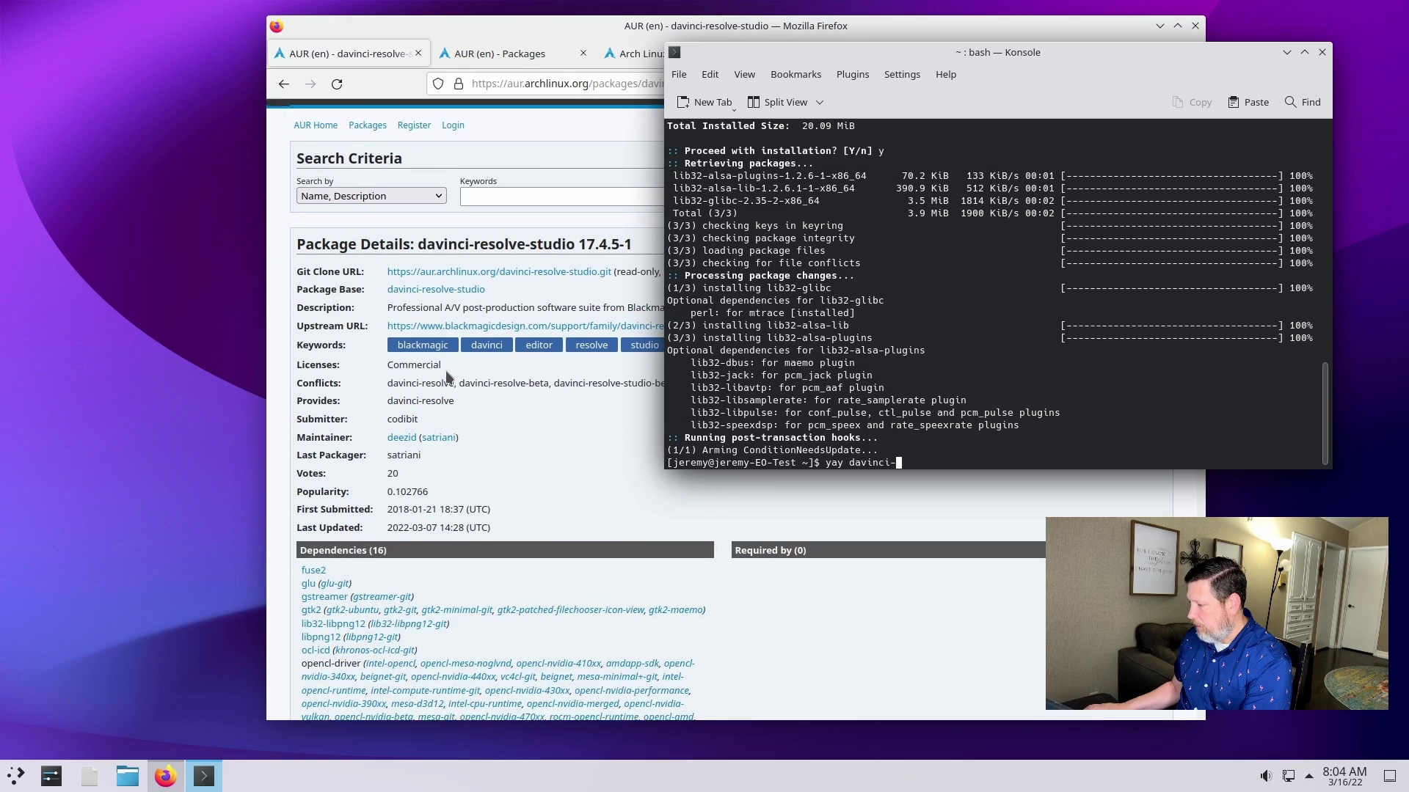
text(res)
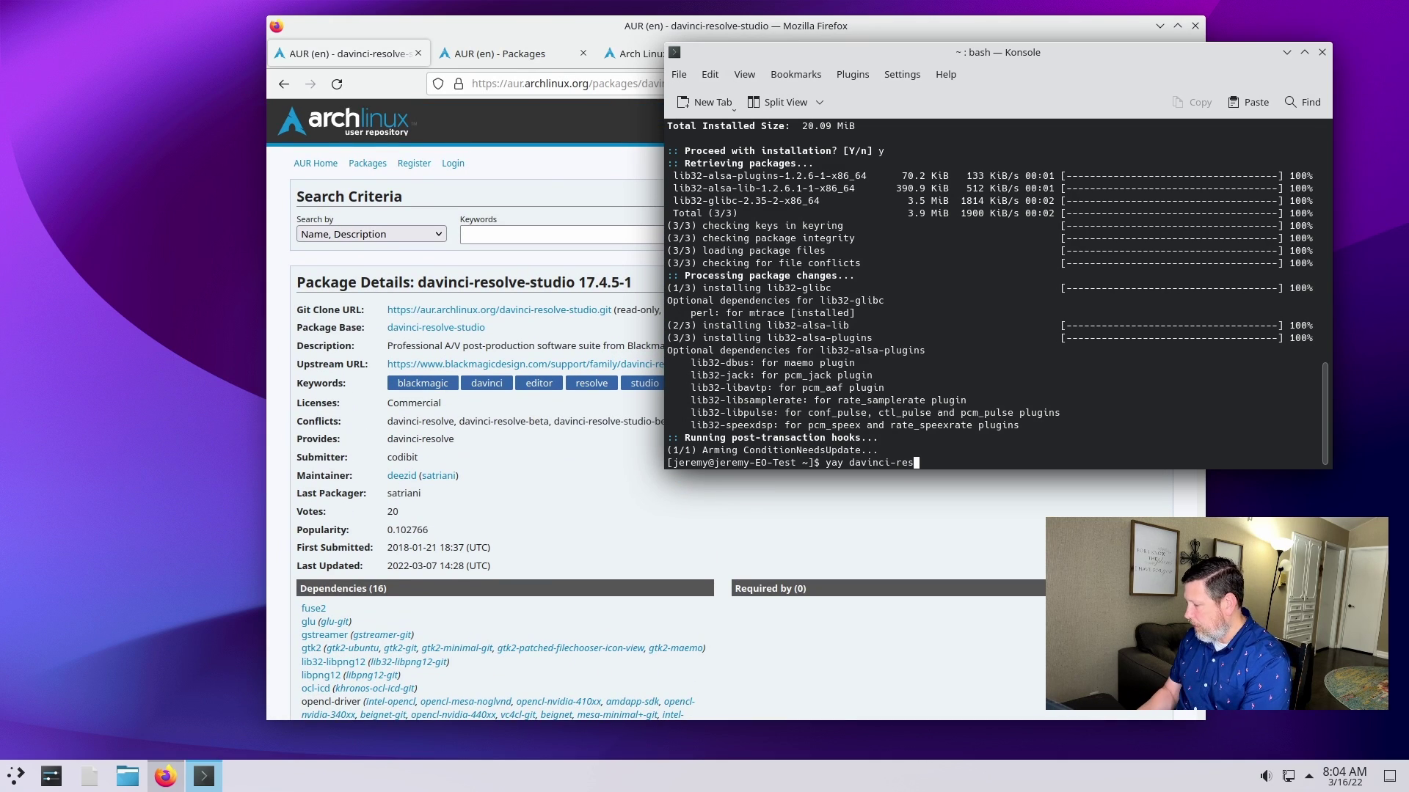
text(olve)
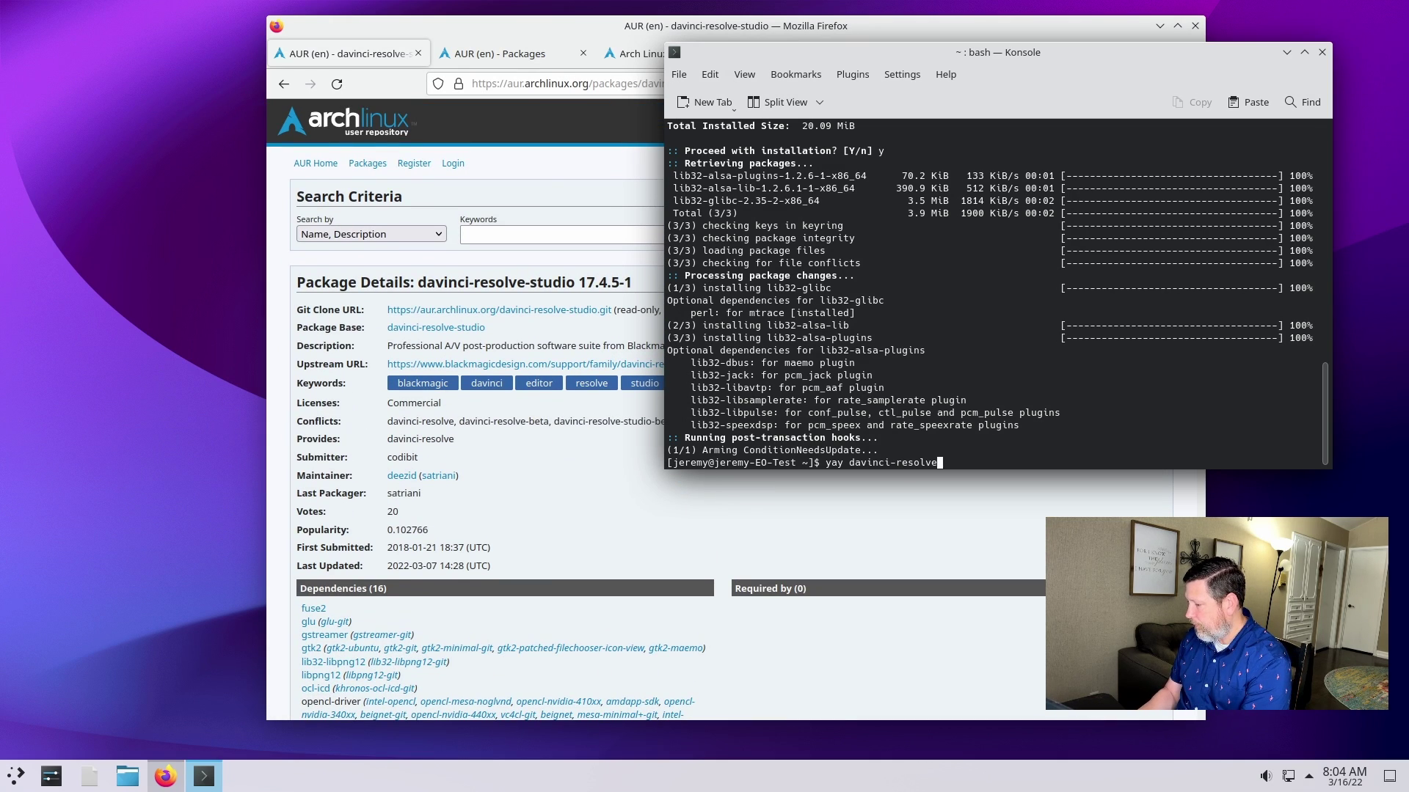
text(-studio 17)
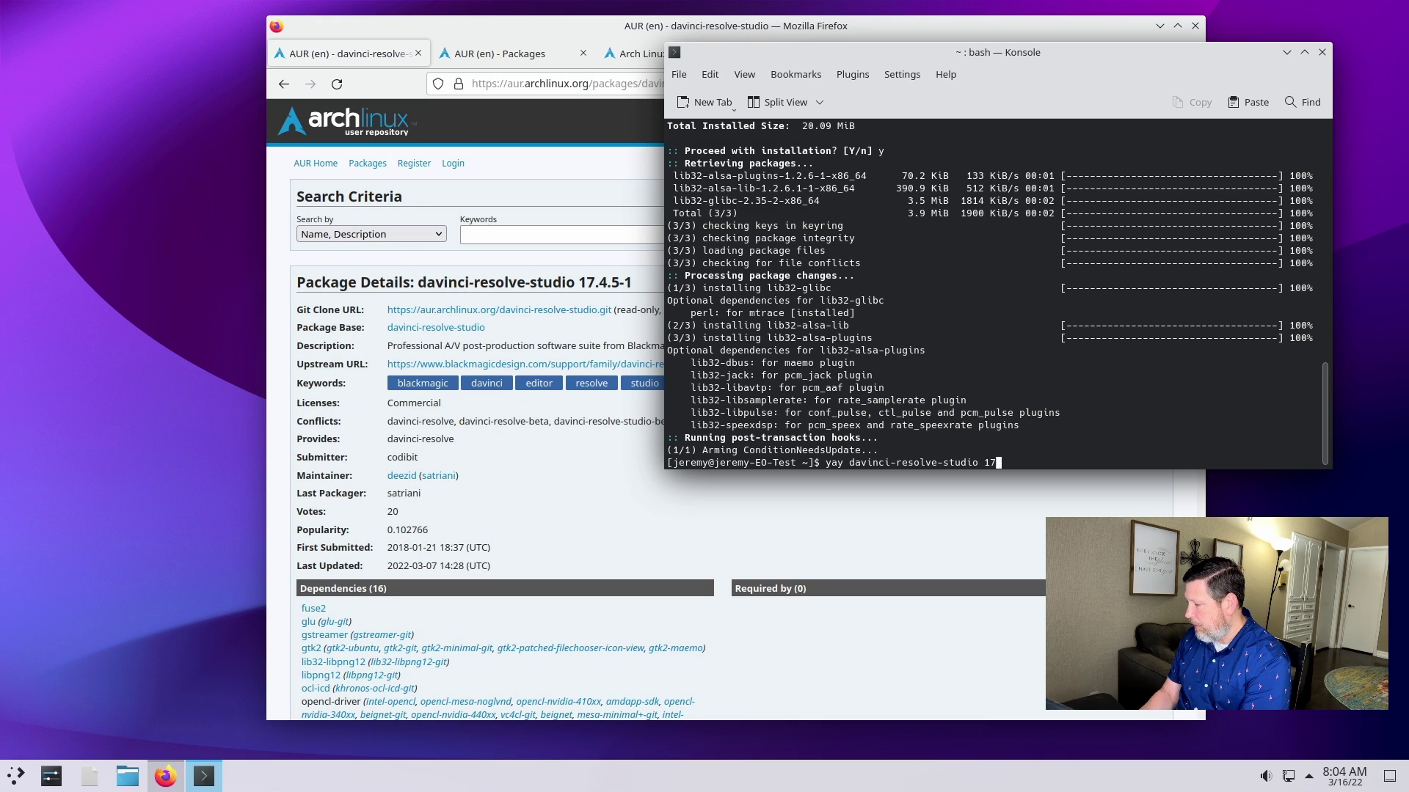
key(BackSpace)
key(BackSpace)
key(BackSpace)
key(Return)
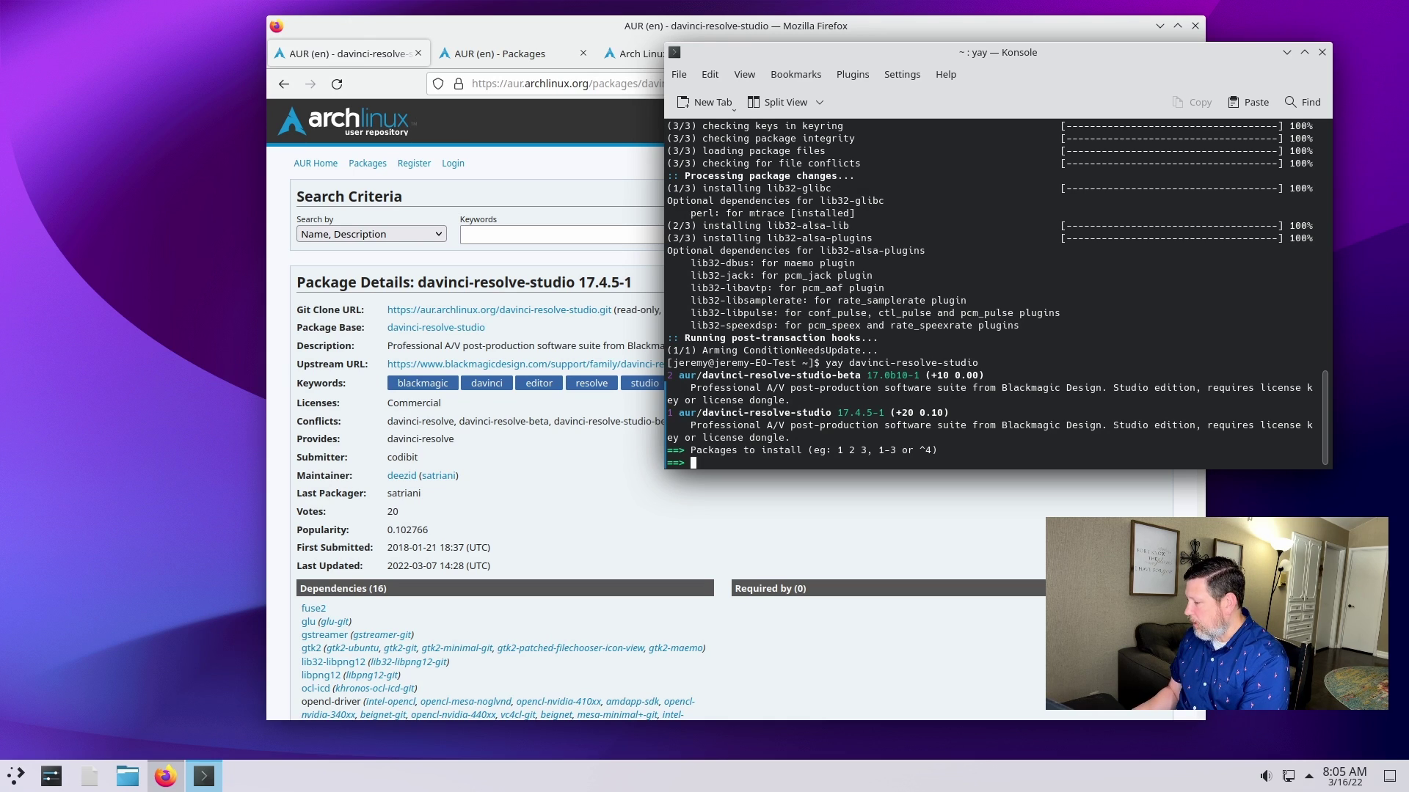
Step: Choose package 1, davinci-resolve-studio, for installation and provider 2, opencl-nvidia, for the opencl-driver dependency
text(1)
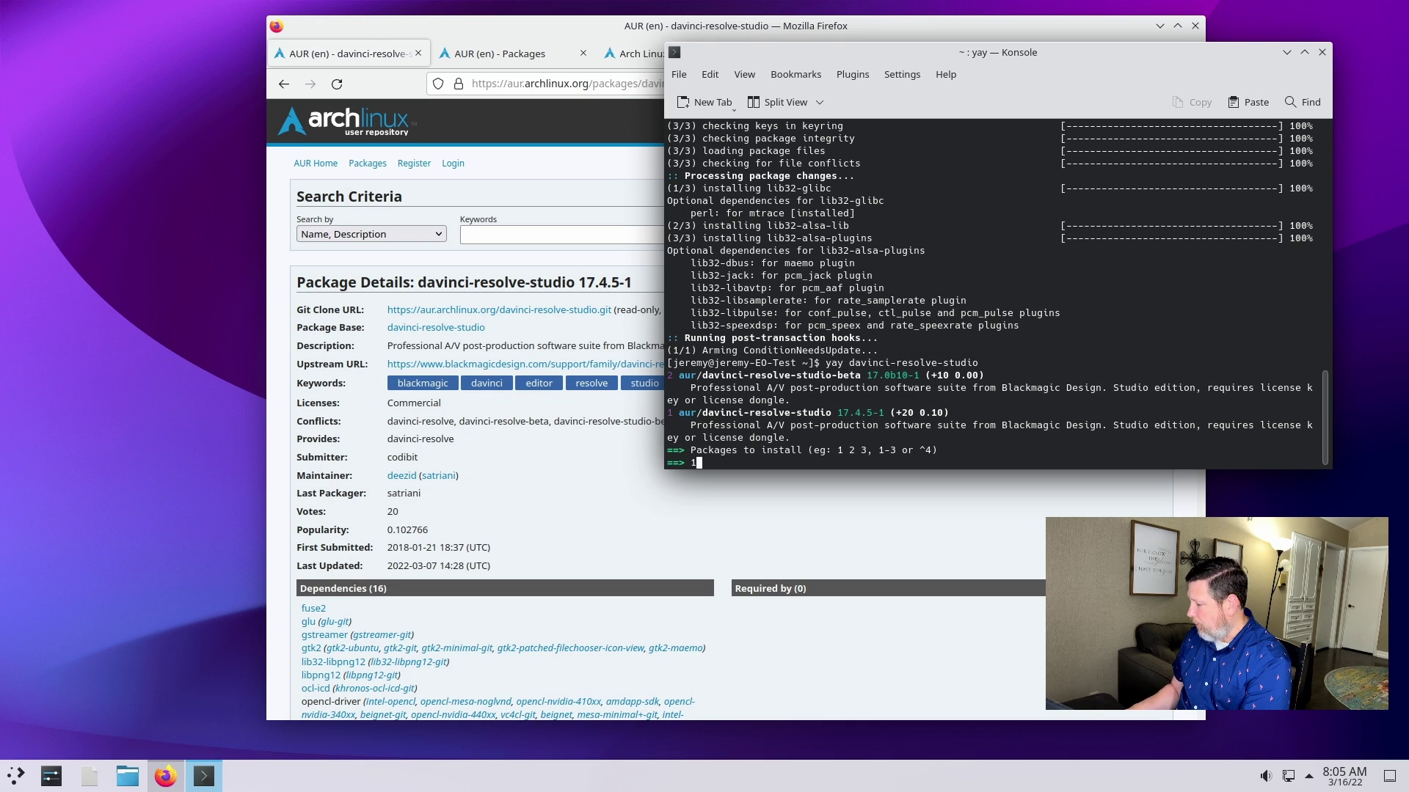
key(Return)
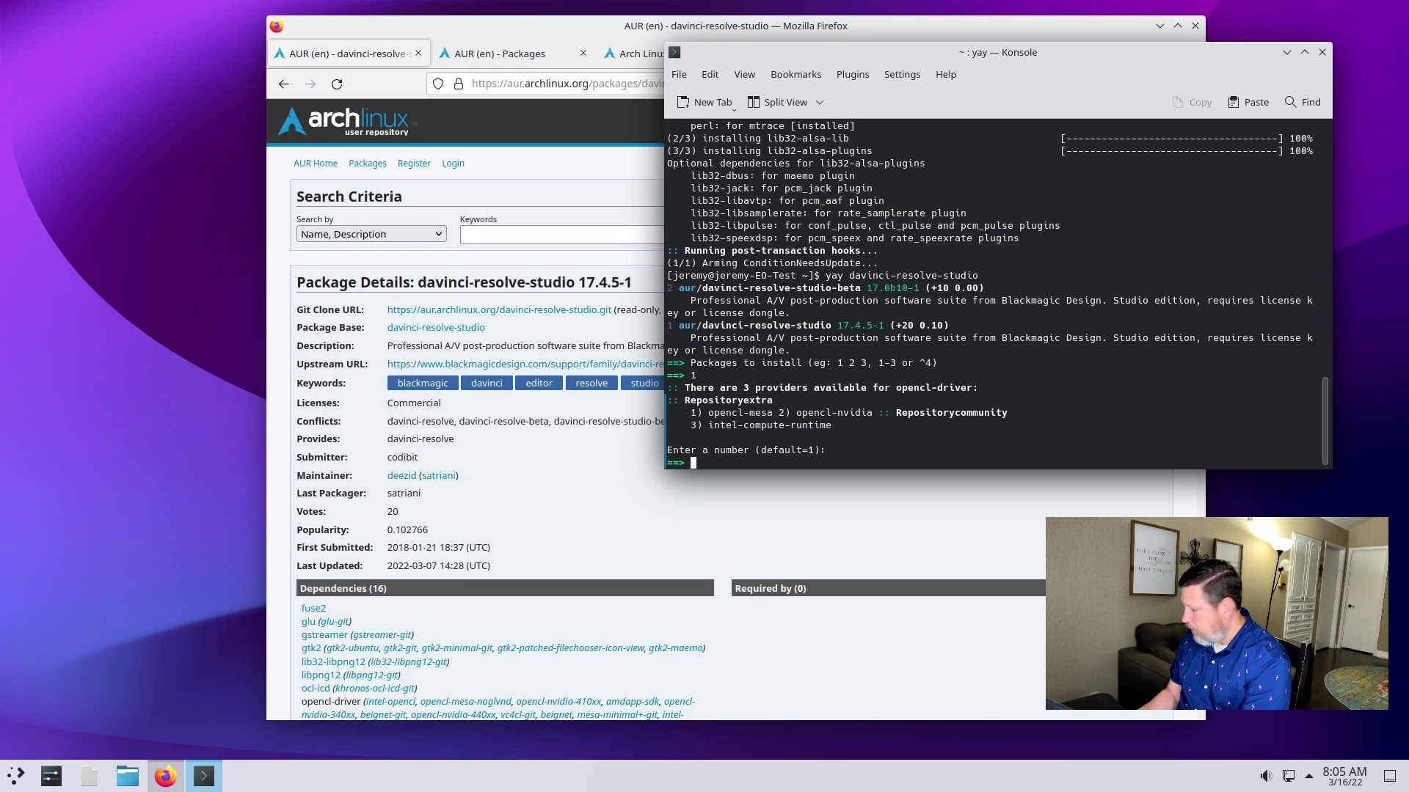
text(2)
key(Return)
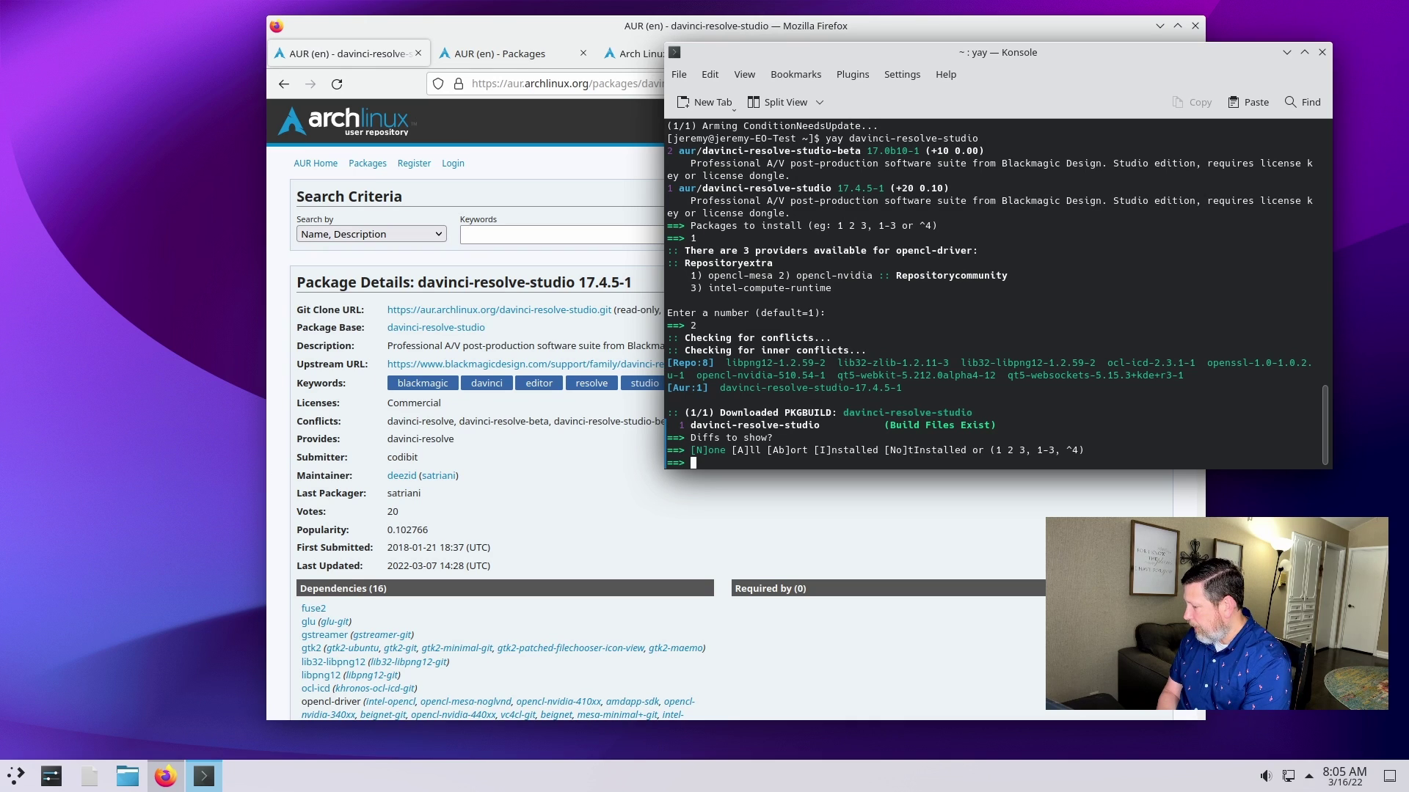
Step: Answer n to showing the PKGBUILD diffs and y to the following prompt to build and install davinci-resolve-studio
text(n)
key(Return)
text(y)
key(Return)
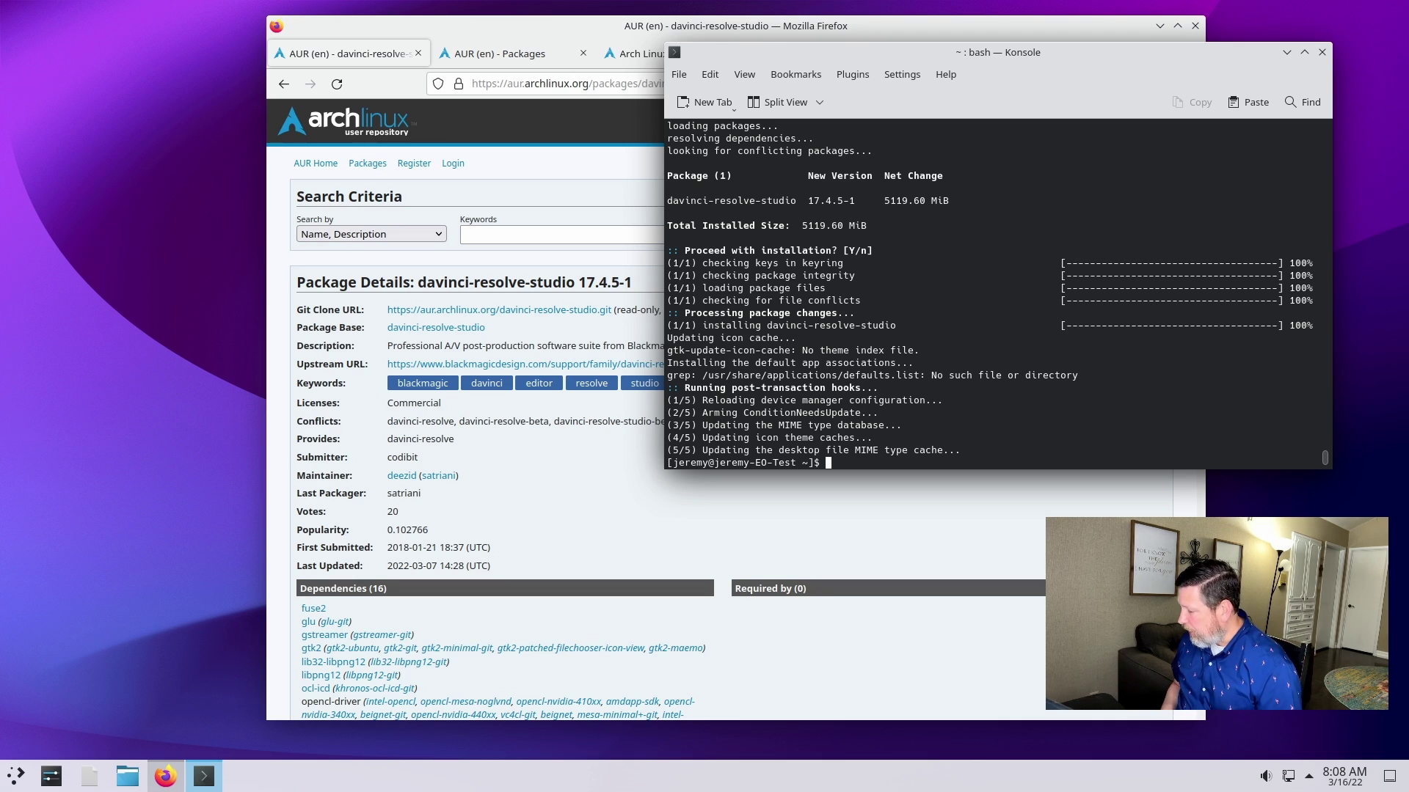
Step: Close the terminal, minimize Firefox, and launch DaVinci Resolve by searching the applications for "davin"
click(1321, 55)
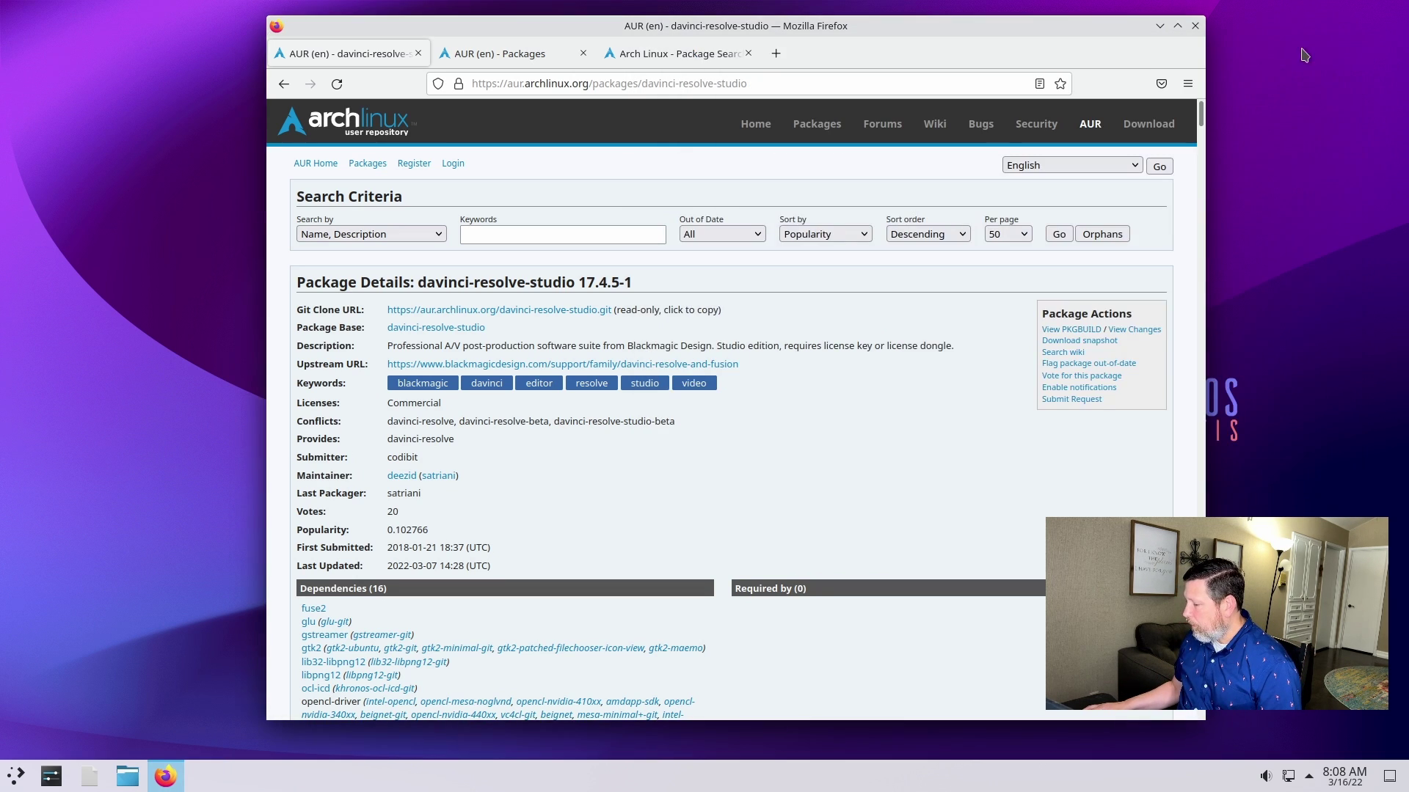
click(1159, 26)
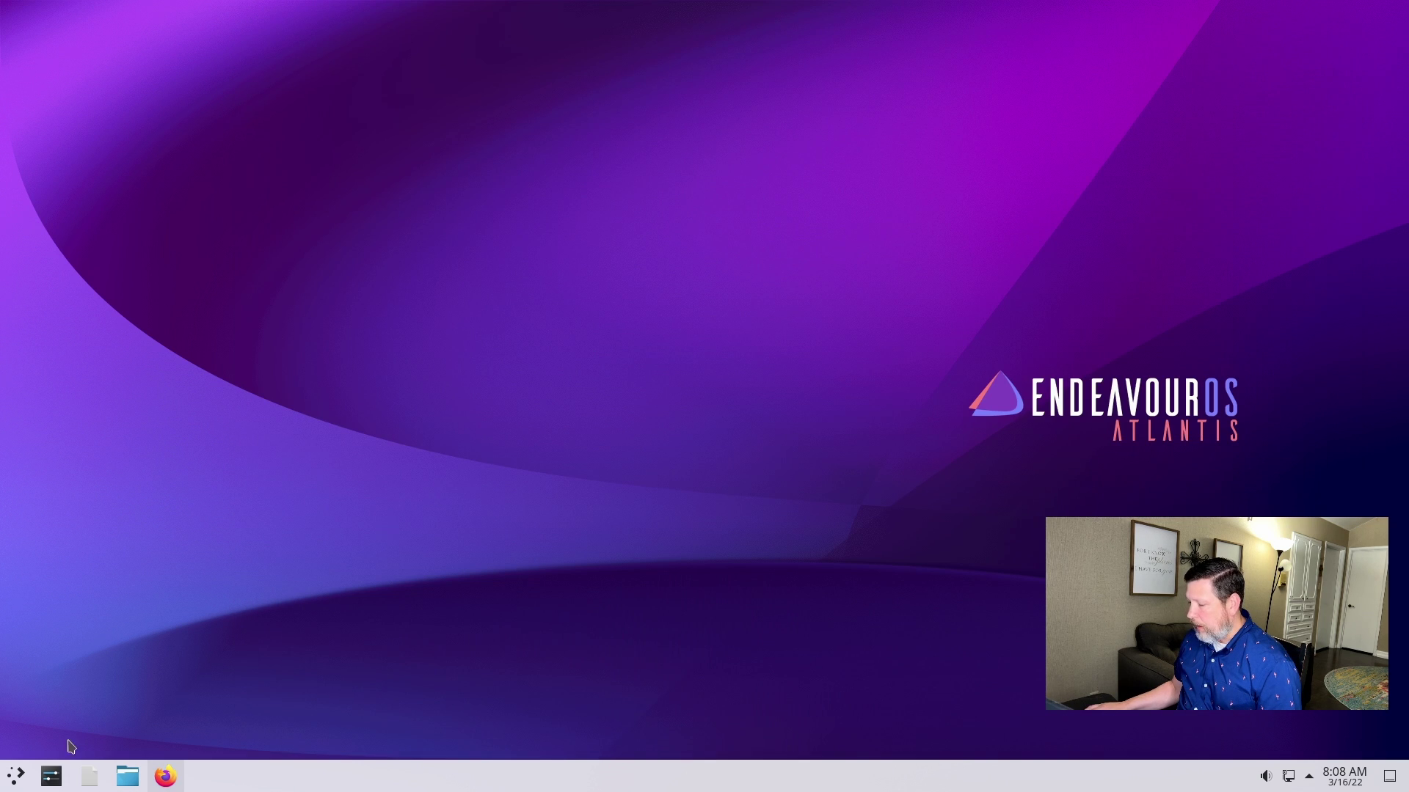
click(16, 776)
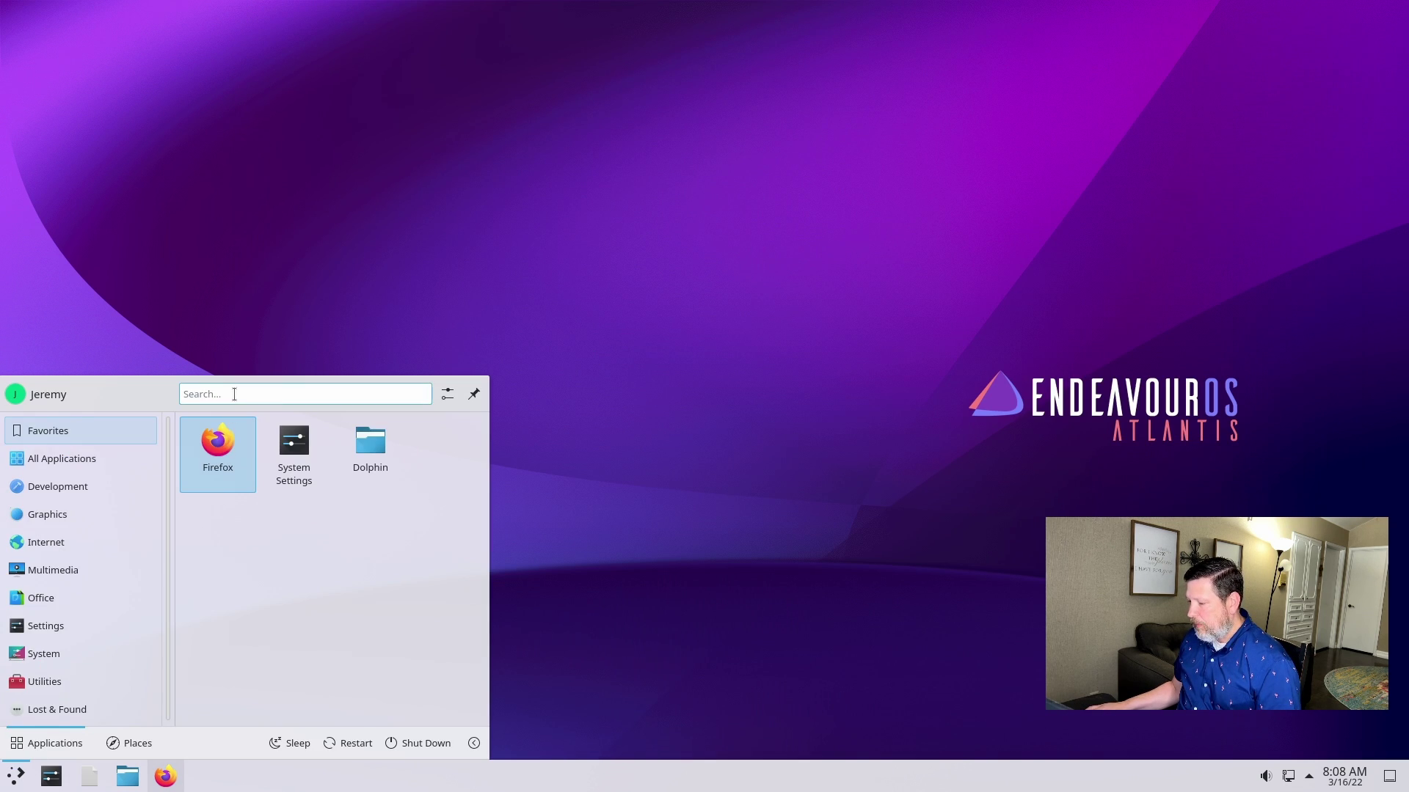
text(davin)
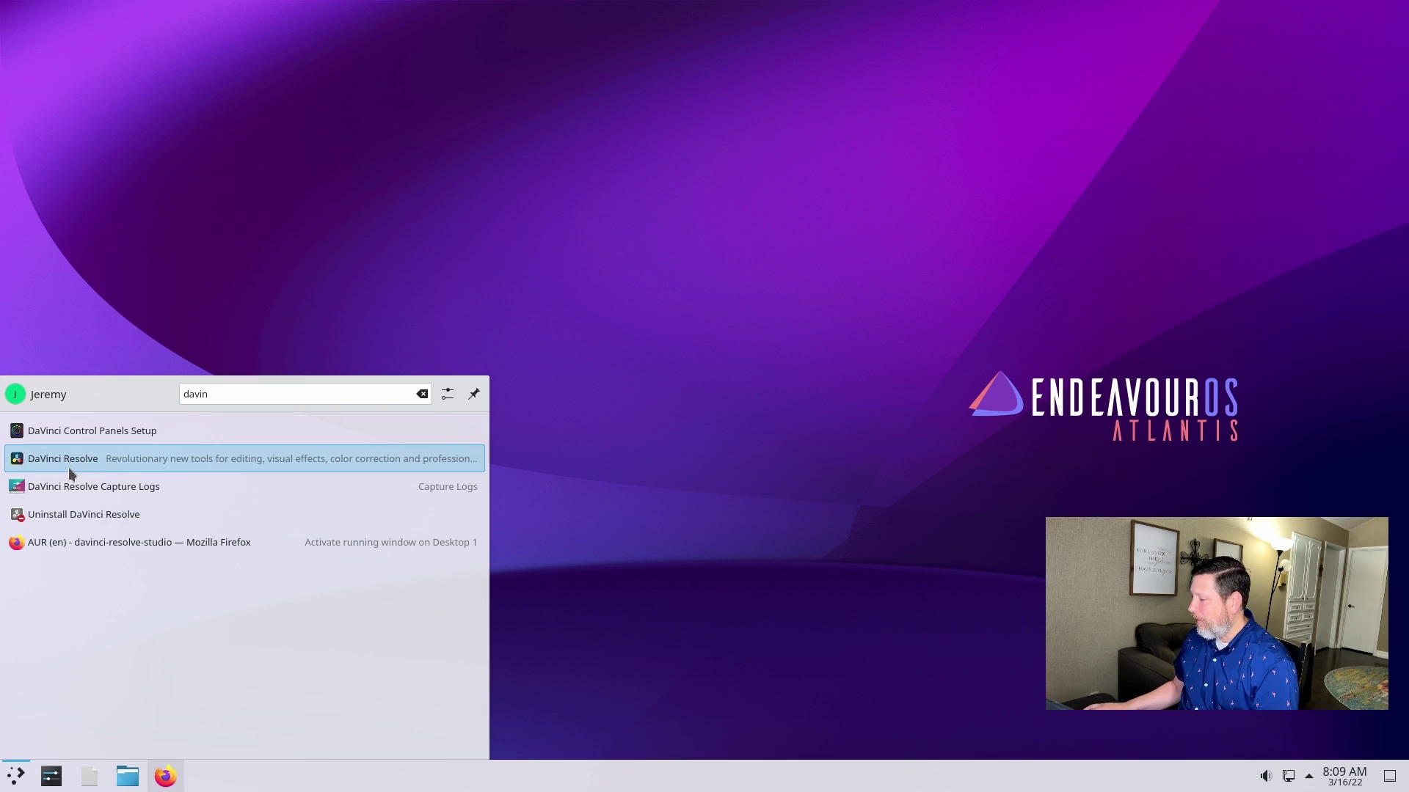
click(32, 460)
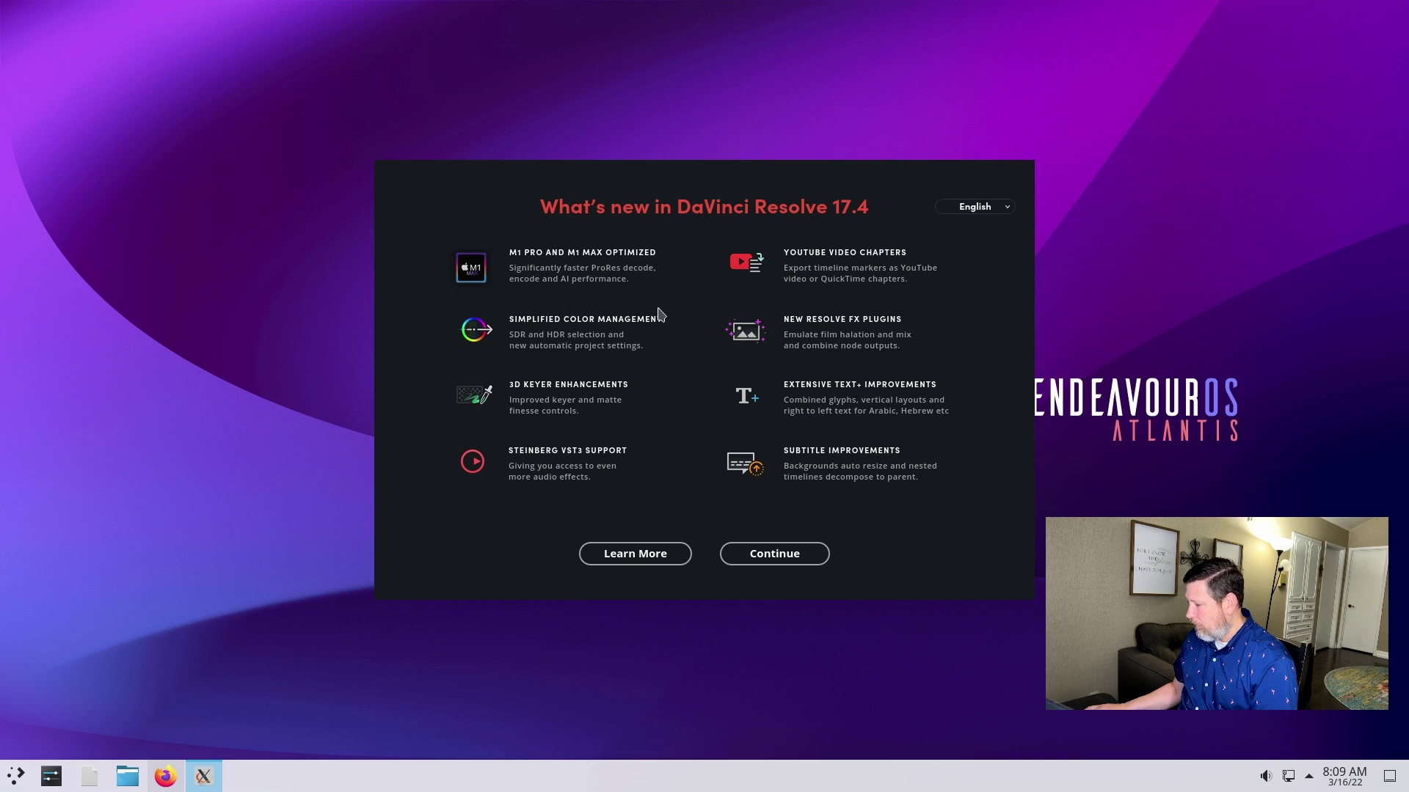
Step: Continue past the What's new screen and skip the quick setup to start DaVinci Resolve right away
click(771, 560)
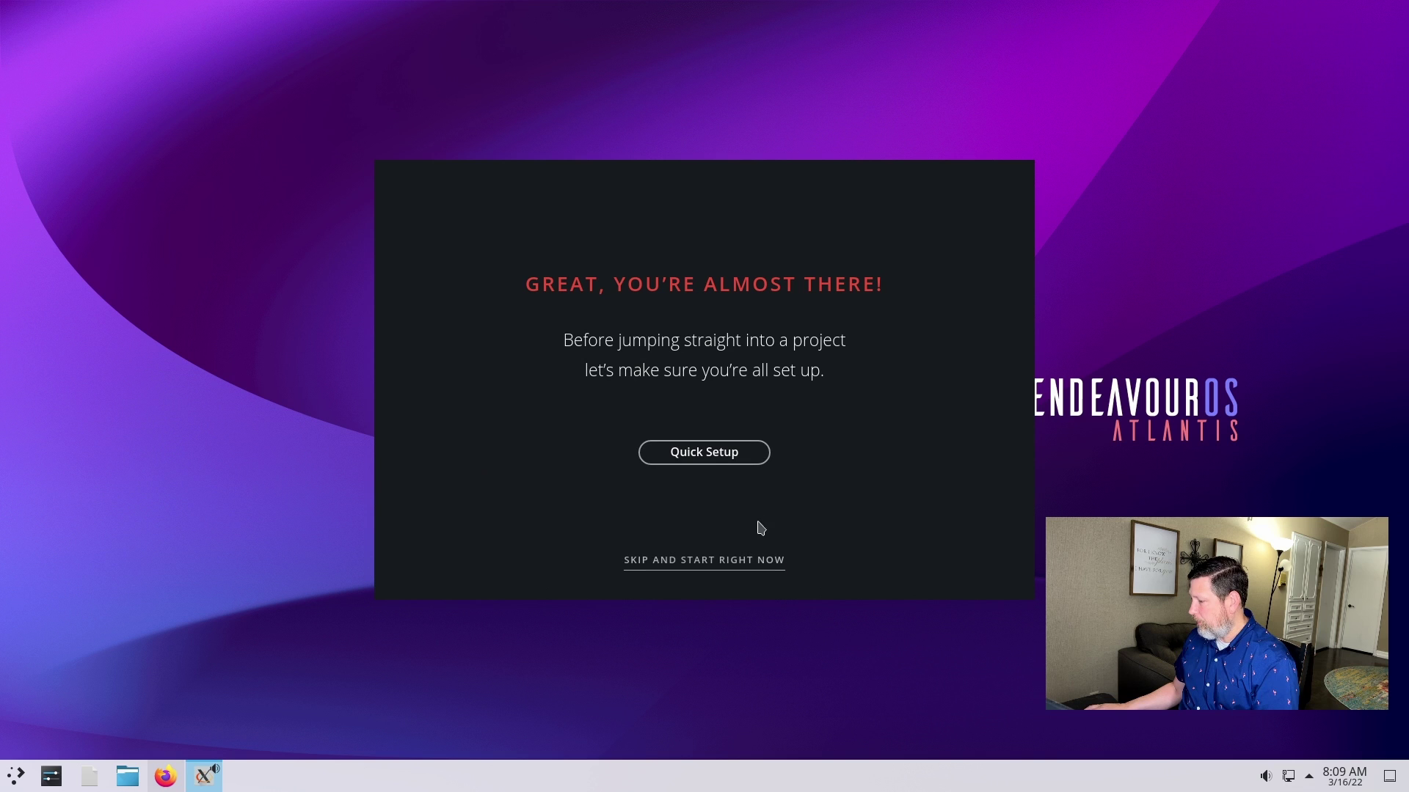
click(677, 561)
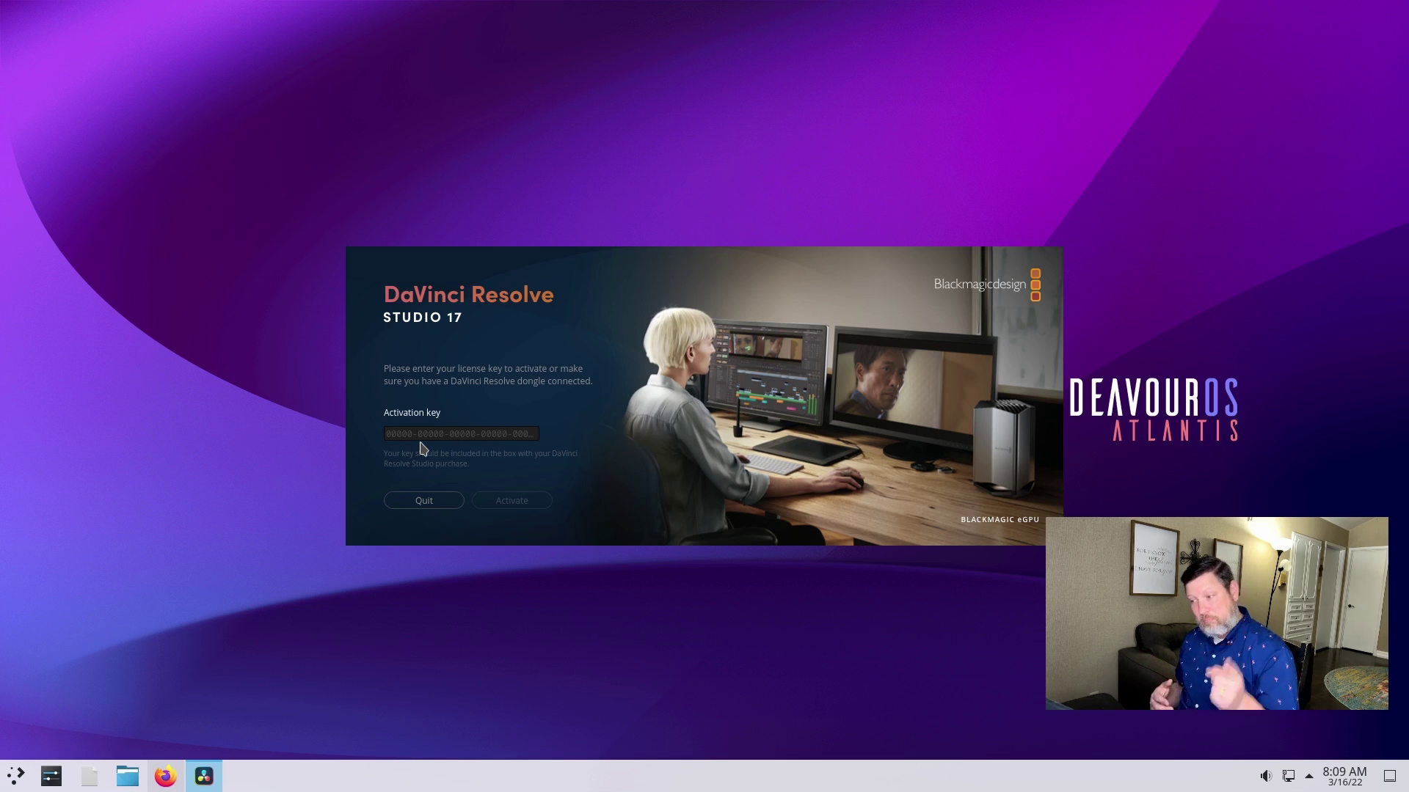
Step: Leave the virtual machine's full-screen view and close both its window and Virtual Machine Manager
mouse_move(715, 5)
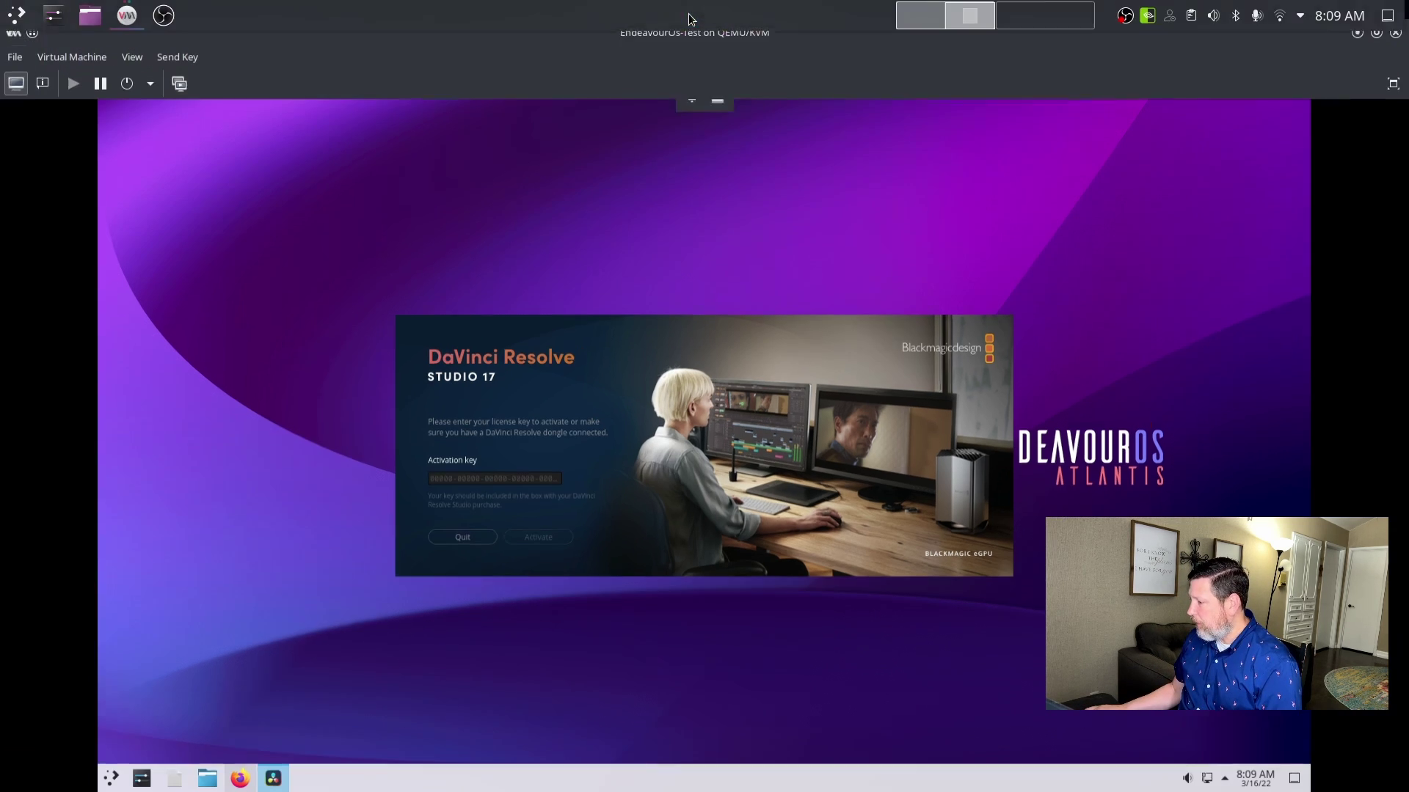
click(692, 18)
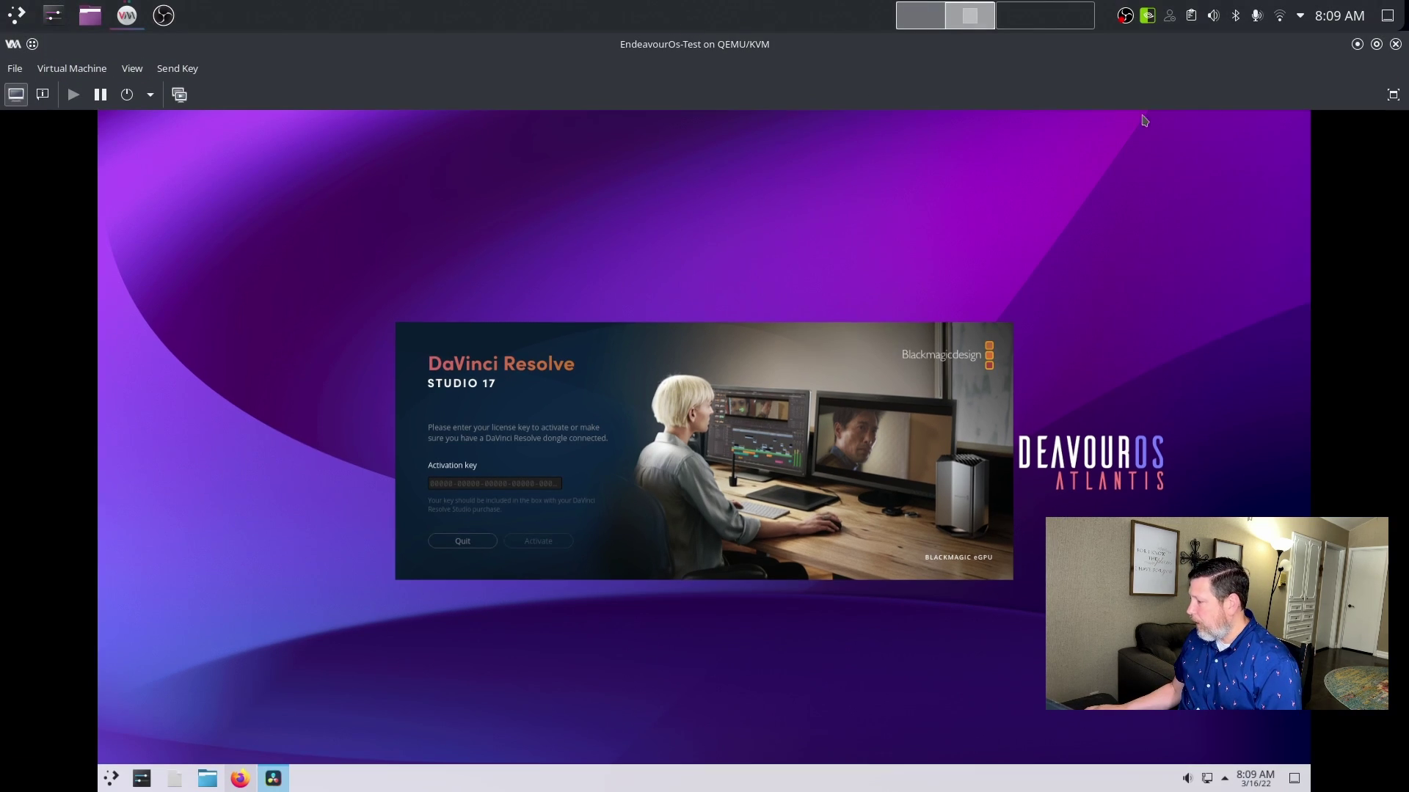
click(1396, 44)
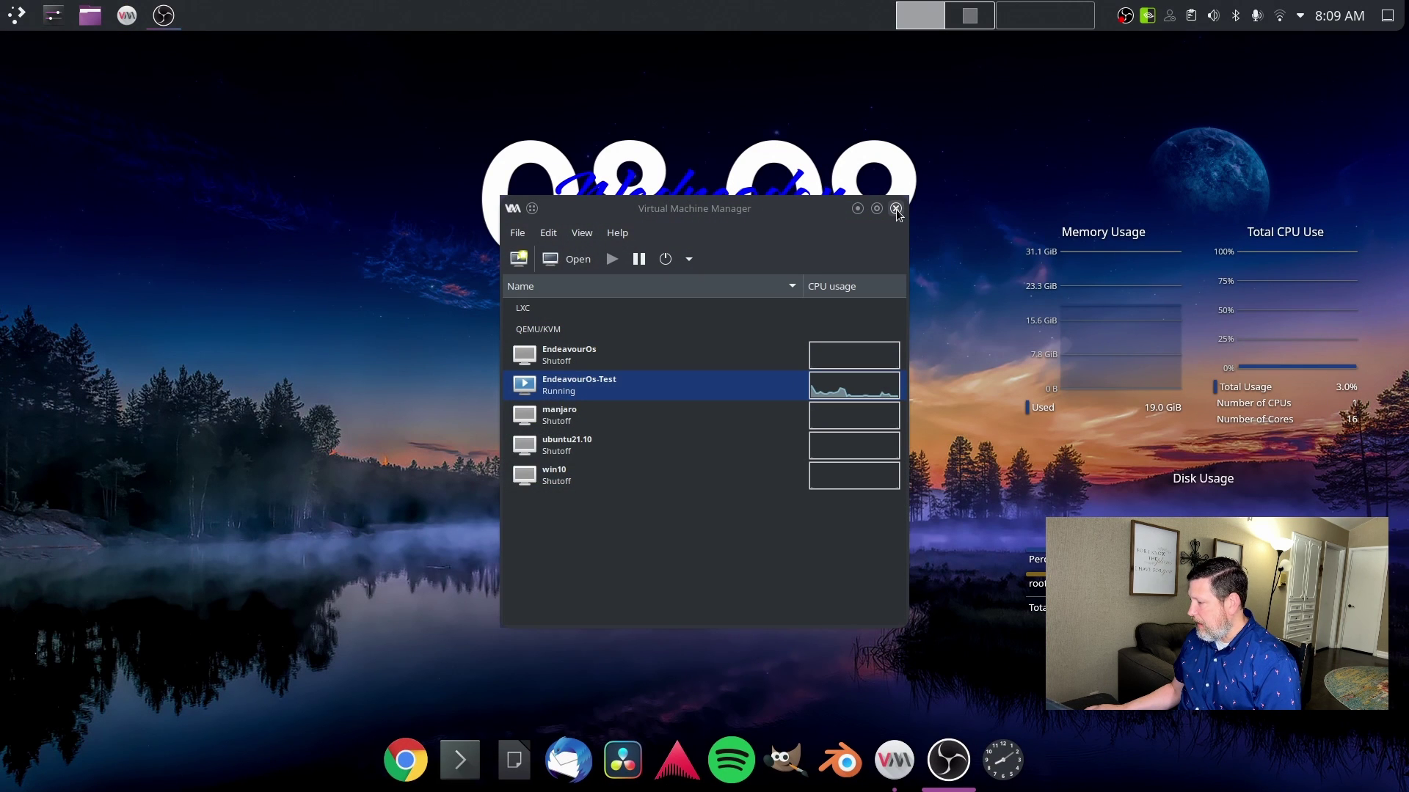
click(895, 209)
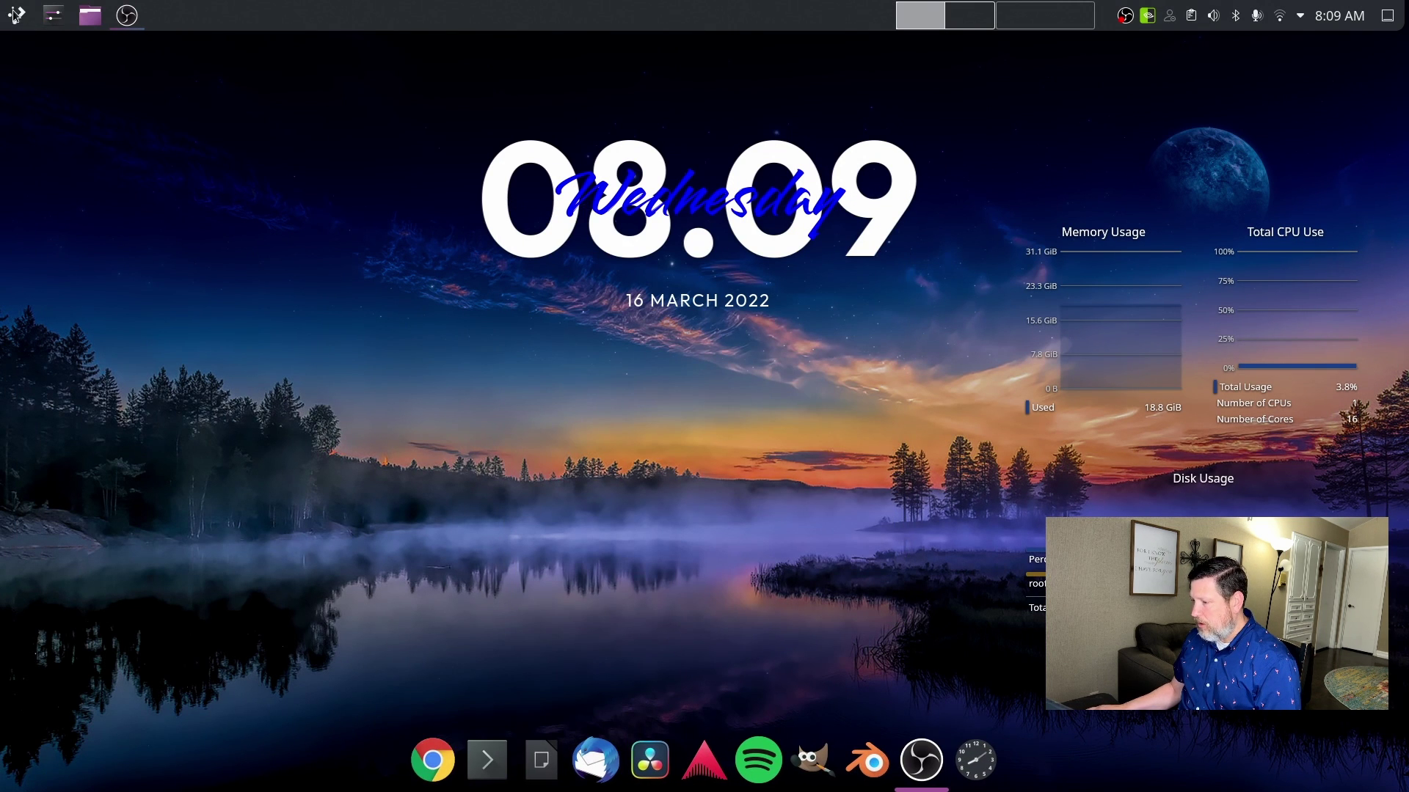
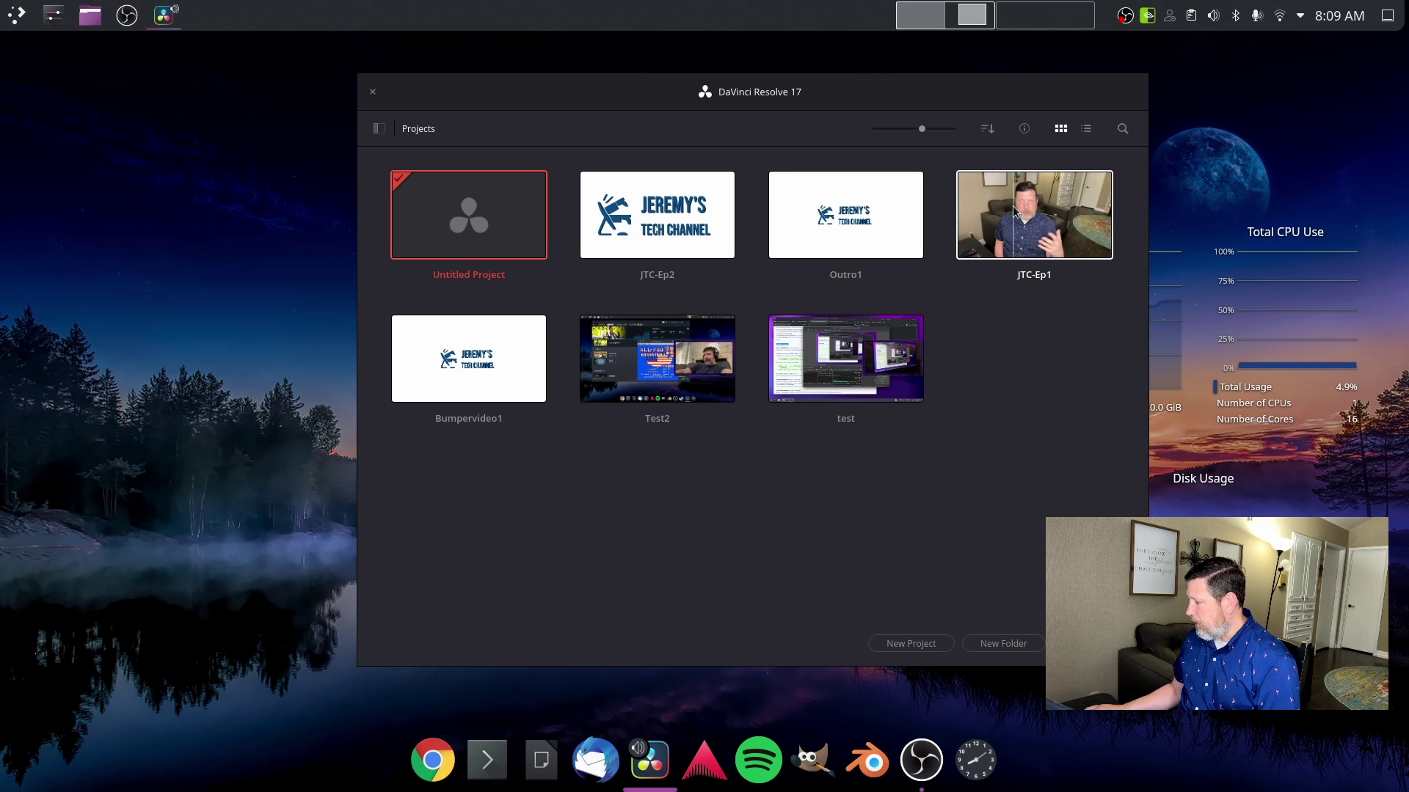
Step: Open the project JTC-Ep1 in DaVinci Resolve on the host system and show its timeline on the Edit page
double_click(1008, 208)
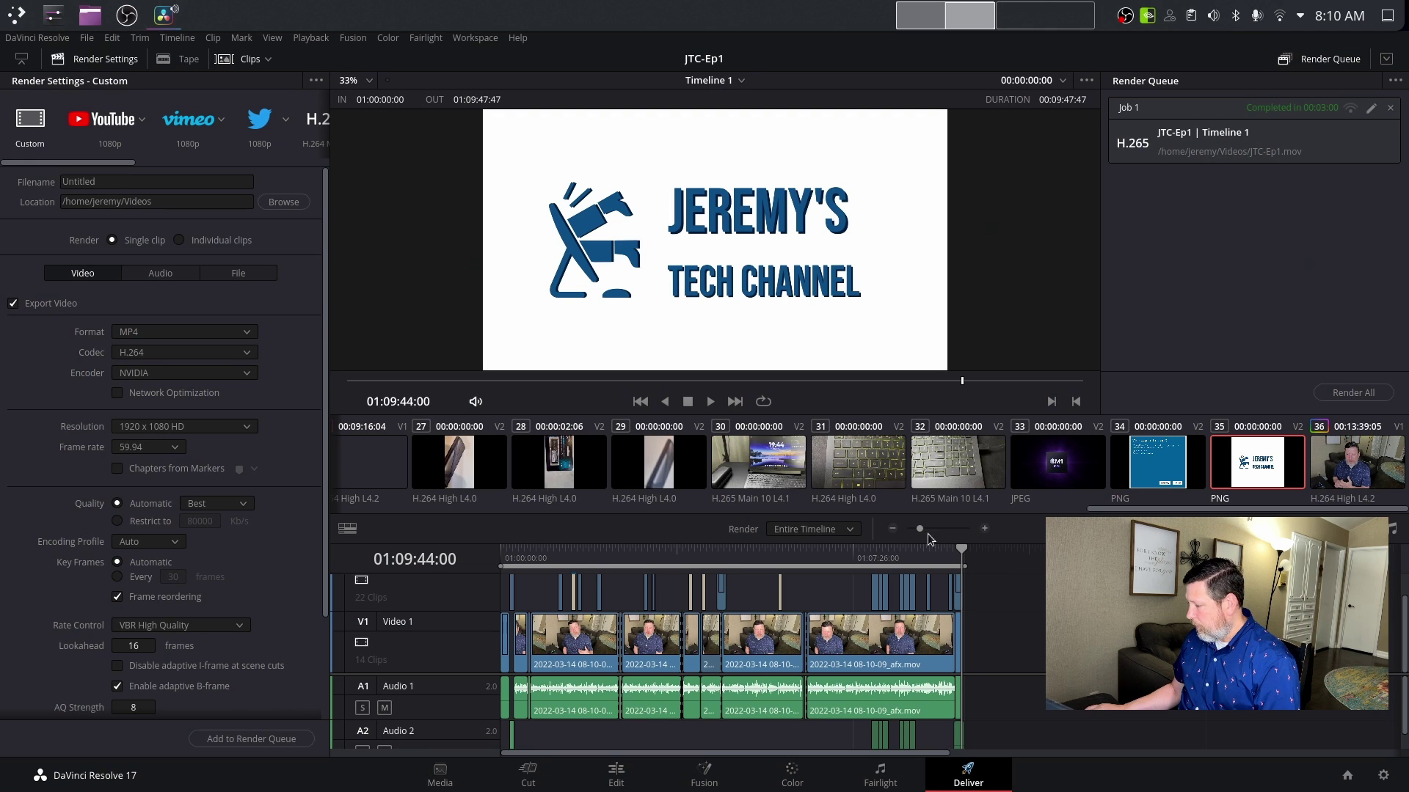
click(616, 774)
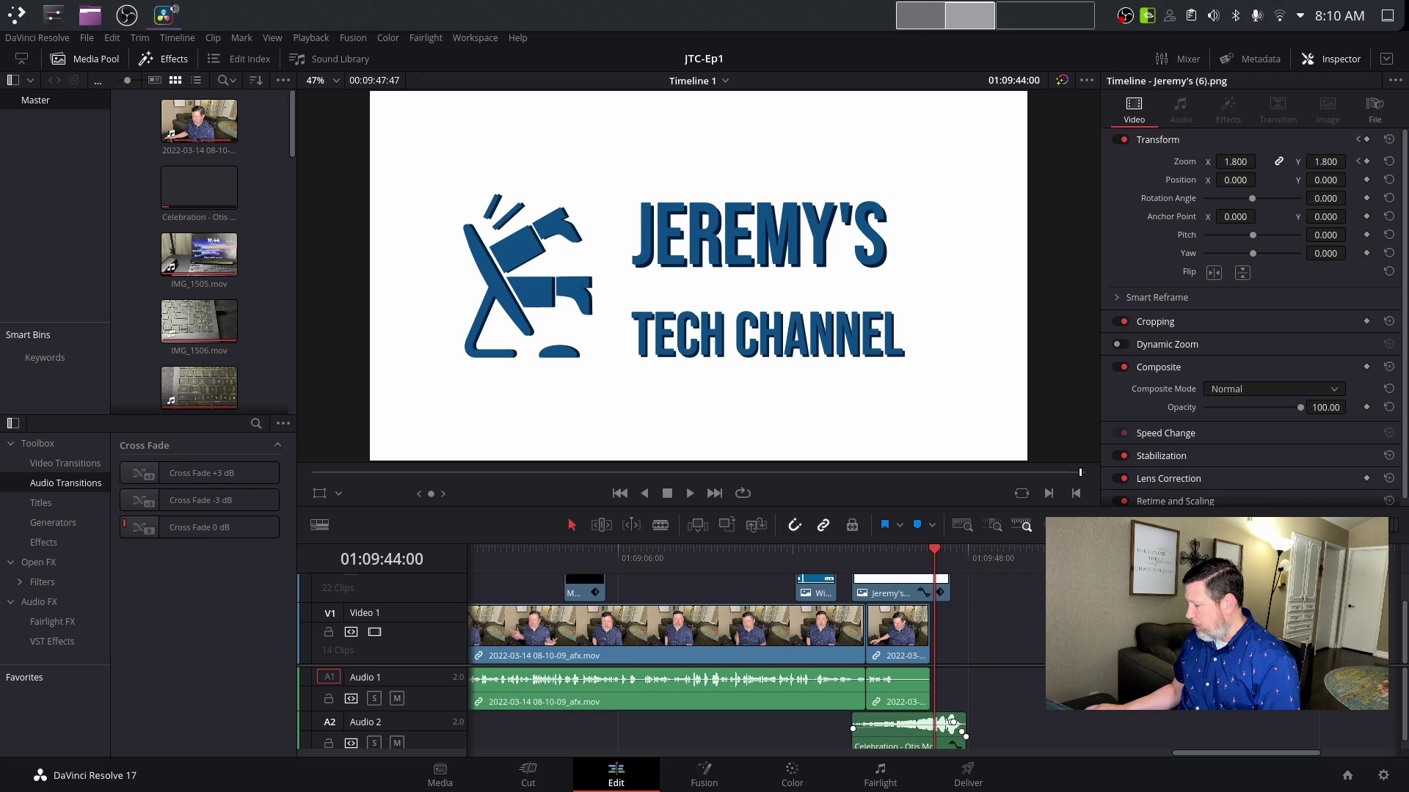
Step: Move the timeline playhead back to about 01:07:27, view that clip's nodes on the Fusion page, and return to the Edit page
key(ctrl+equal)
key(ctrl+equal)
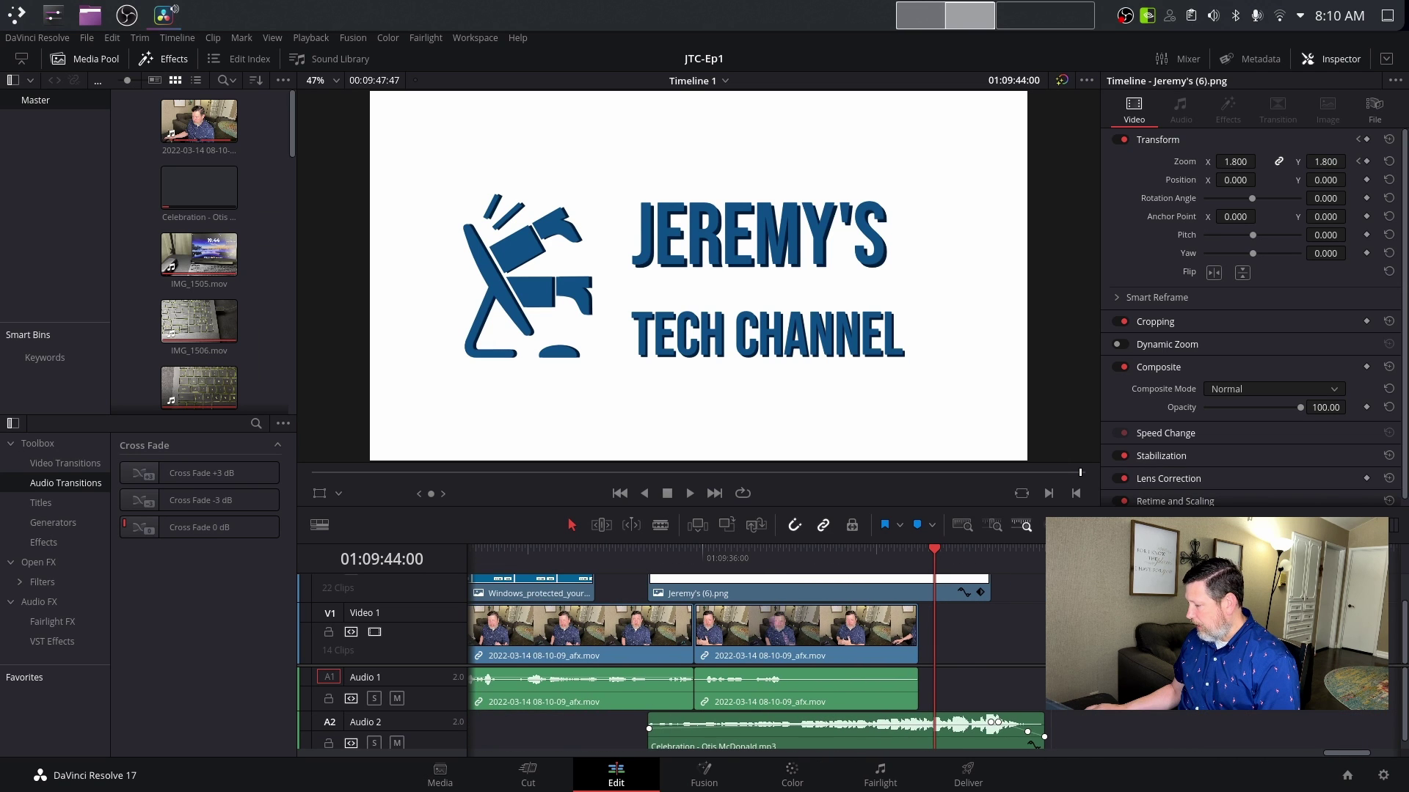
drag(934, 551, 640, 587)
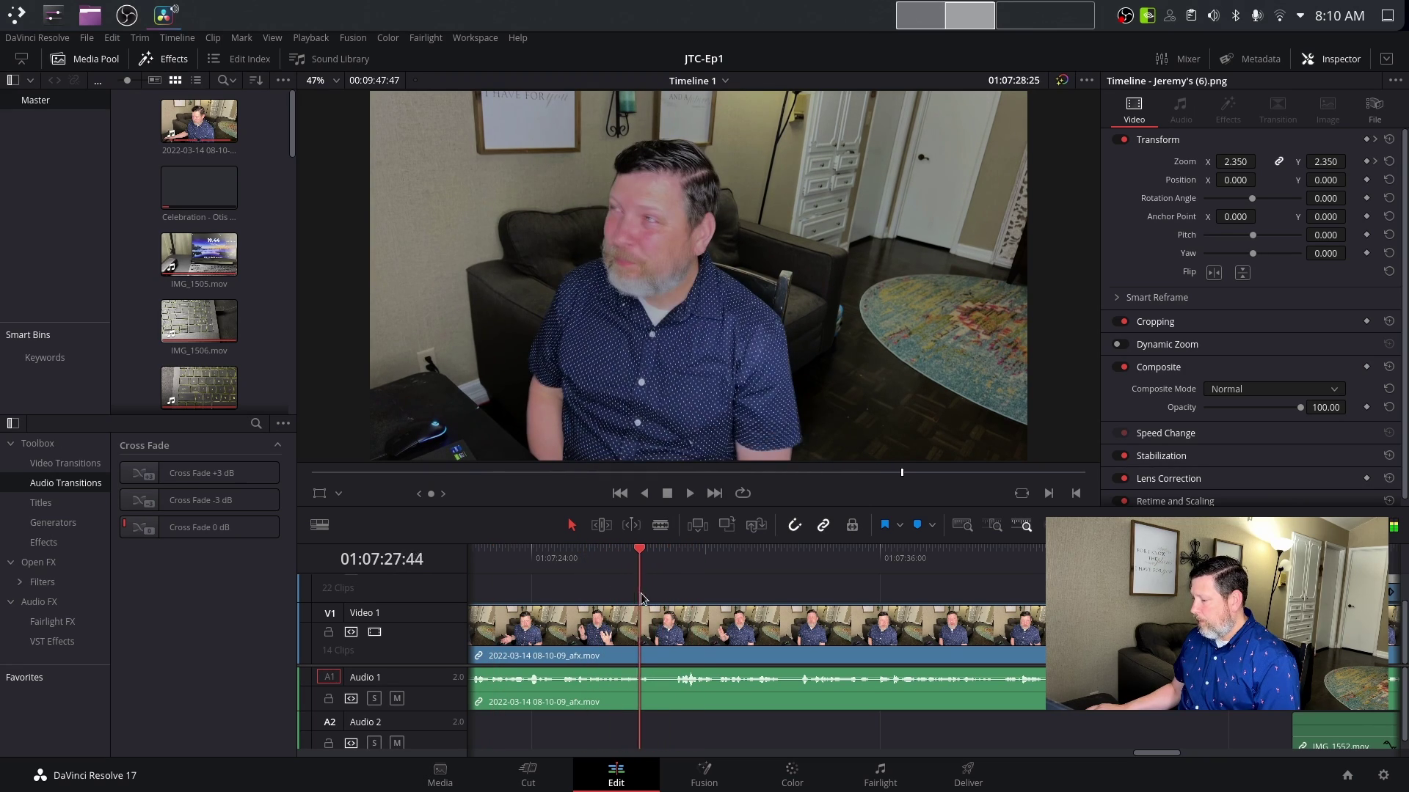
click(693, 780)
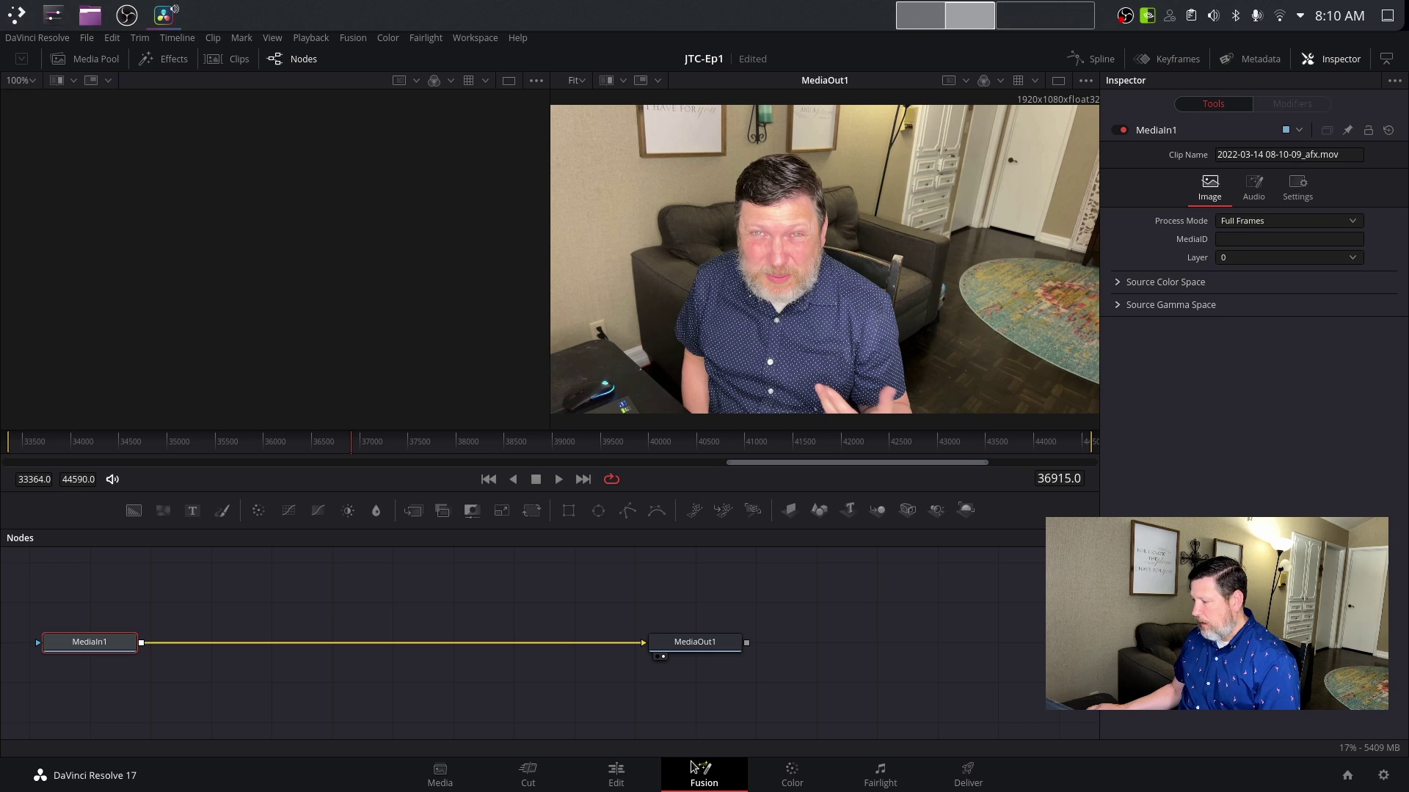
click(618, 775)
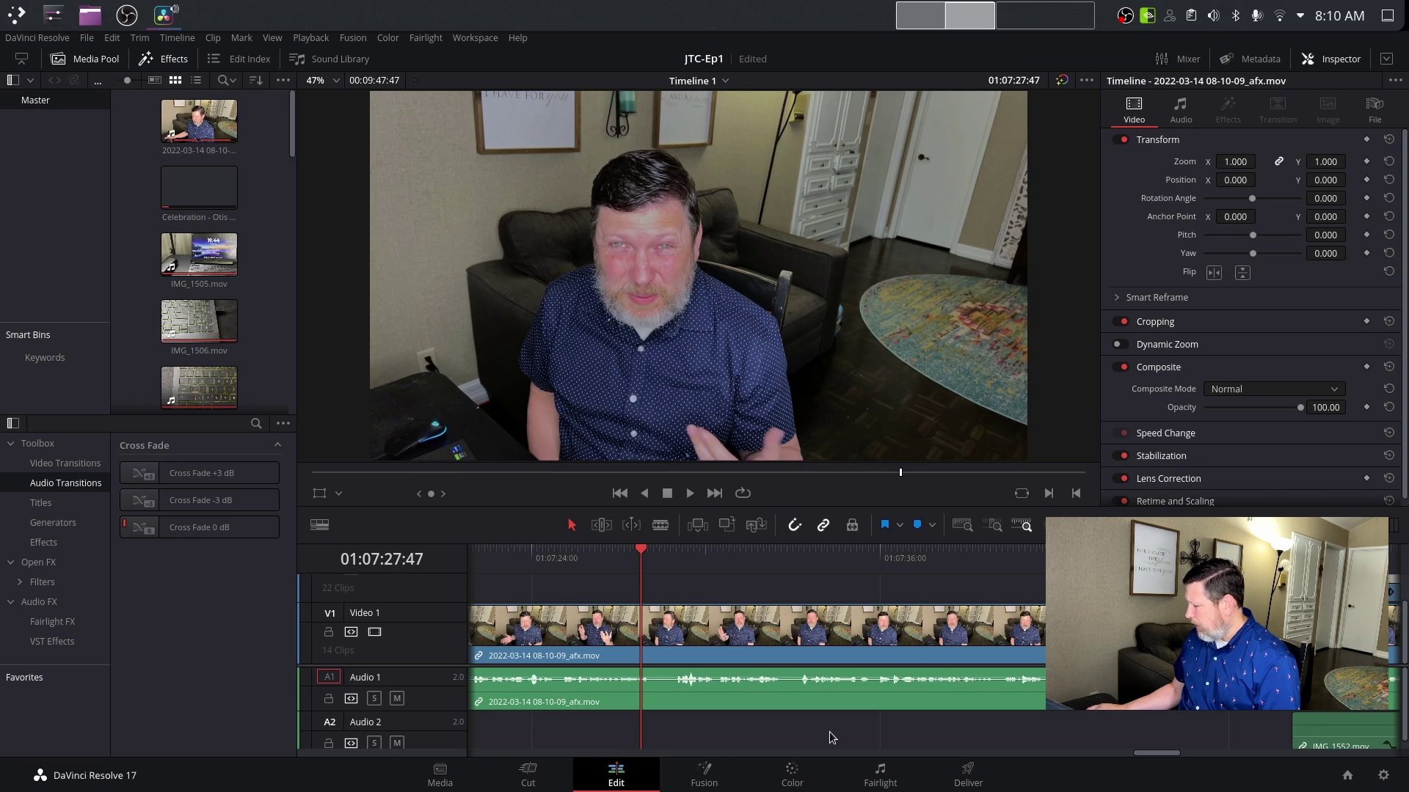
Step: On the Color page, set the HDR wheels' Light exposure to 3.10 and the primaries' color temperature to -1560
click(791, 770)
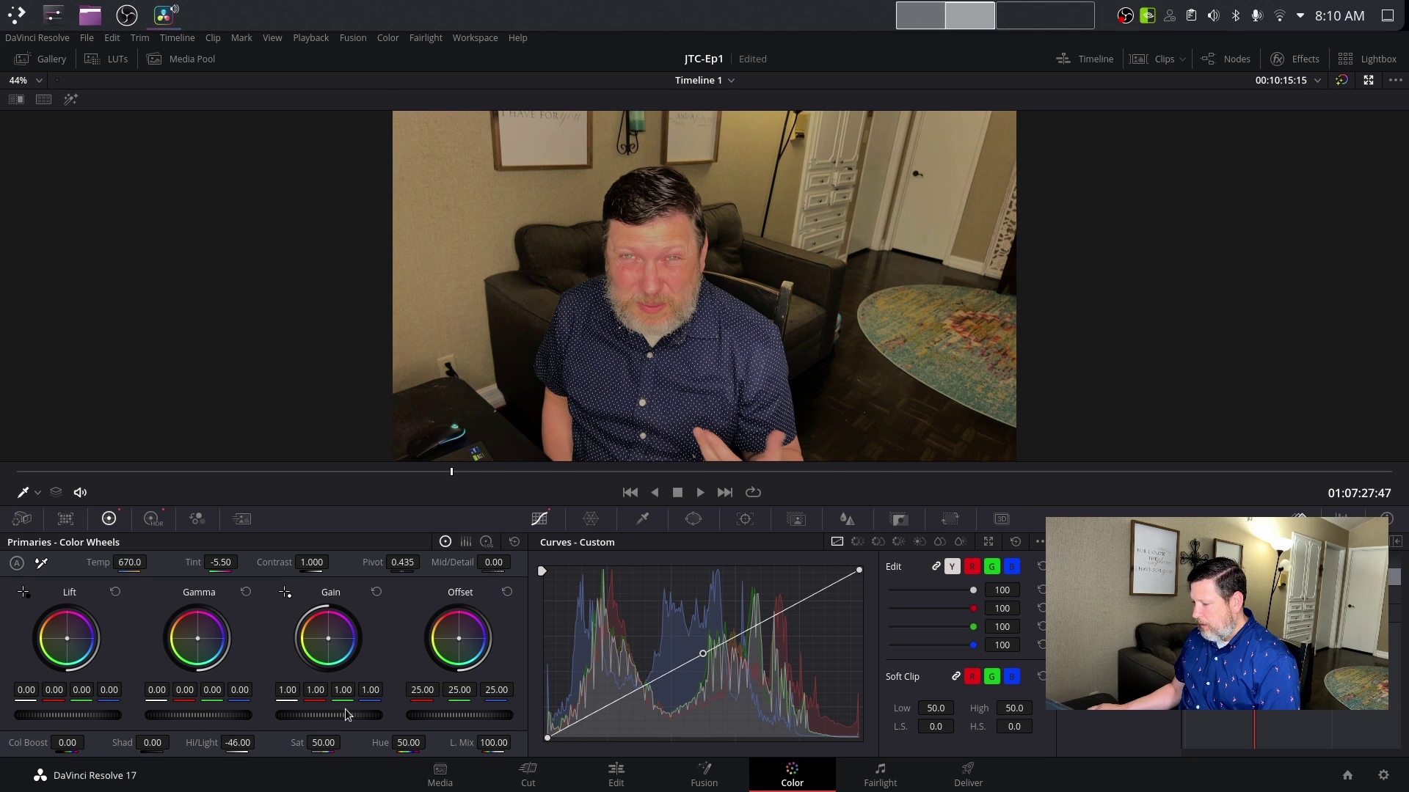
click(152, 520)
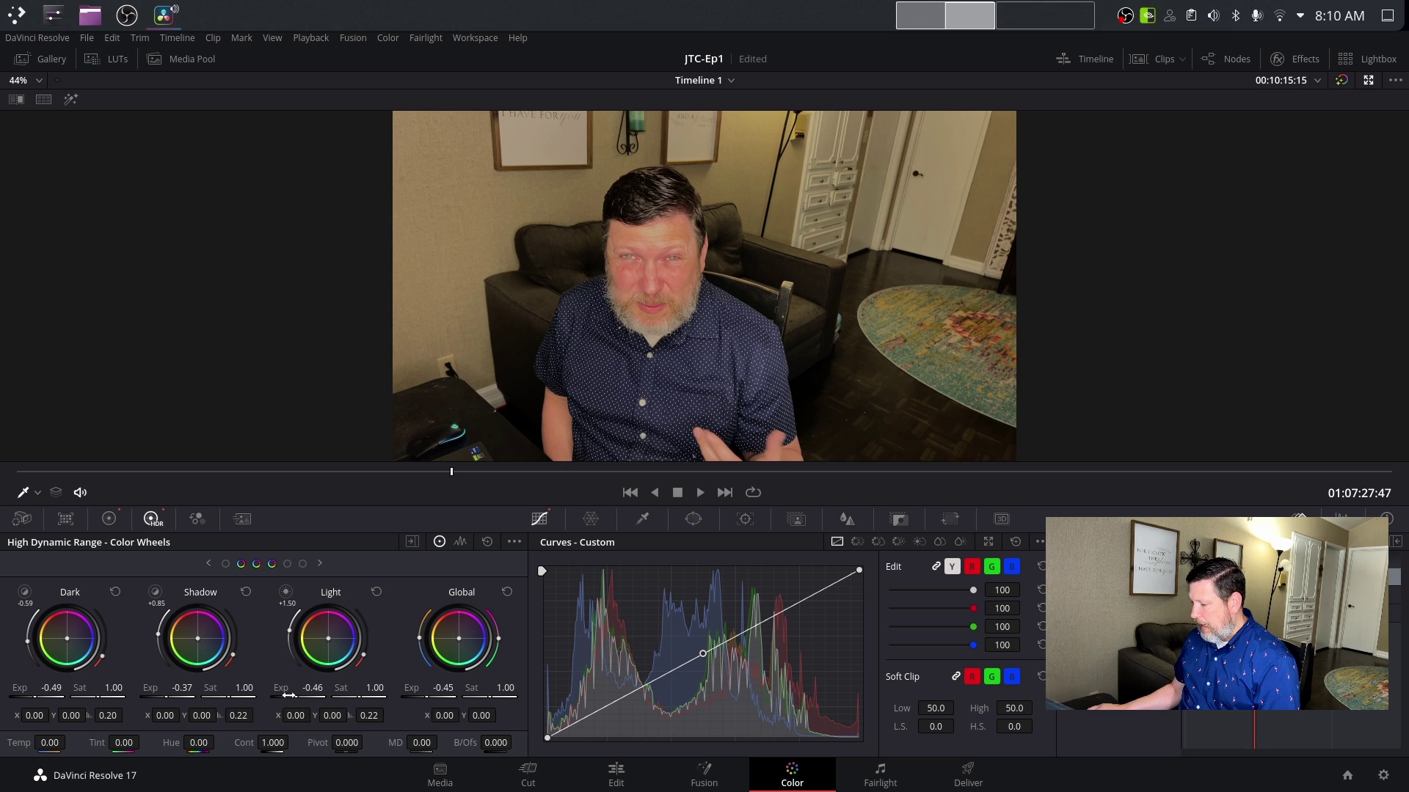
drag(314, 688, 359, 688)
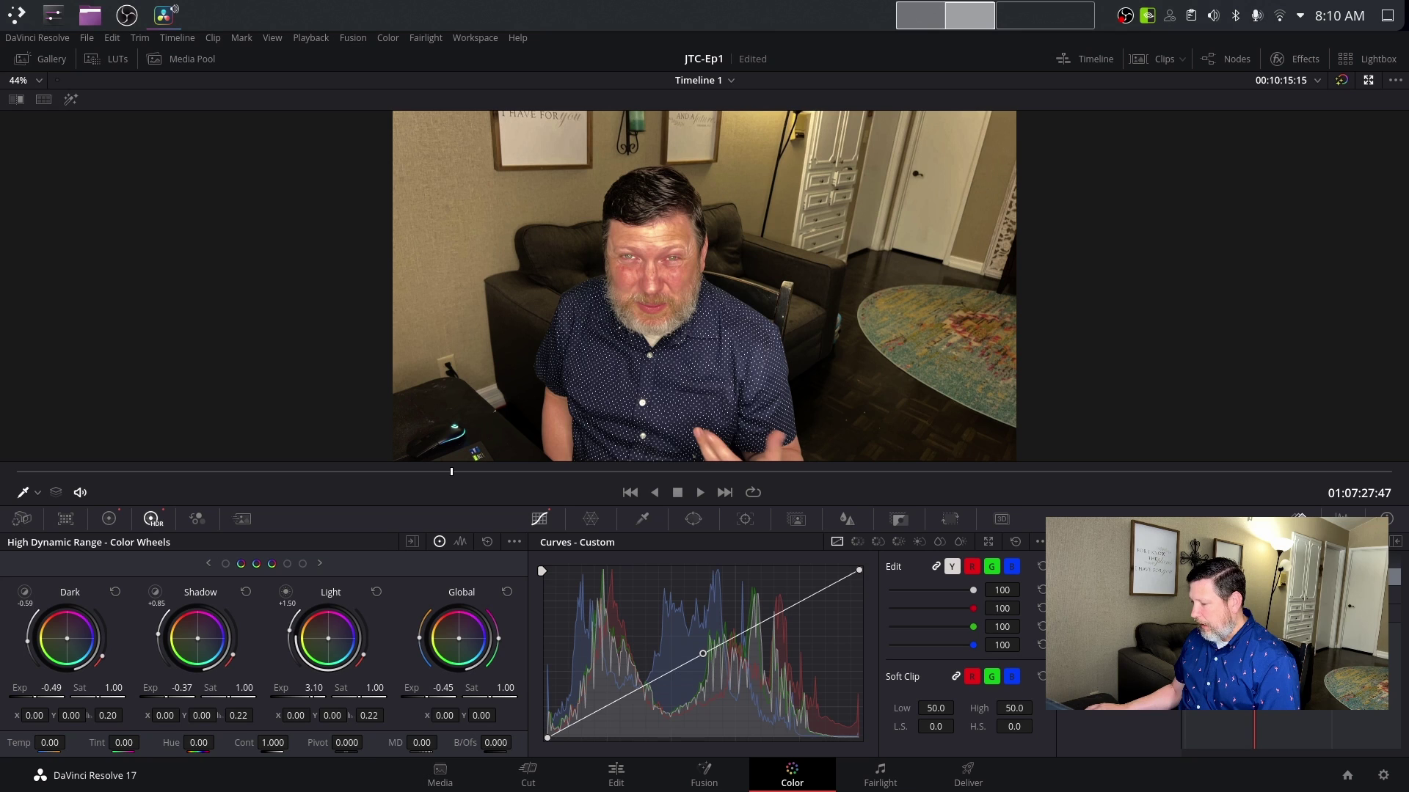
click(110, 518)
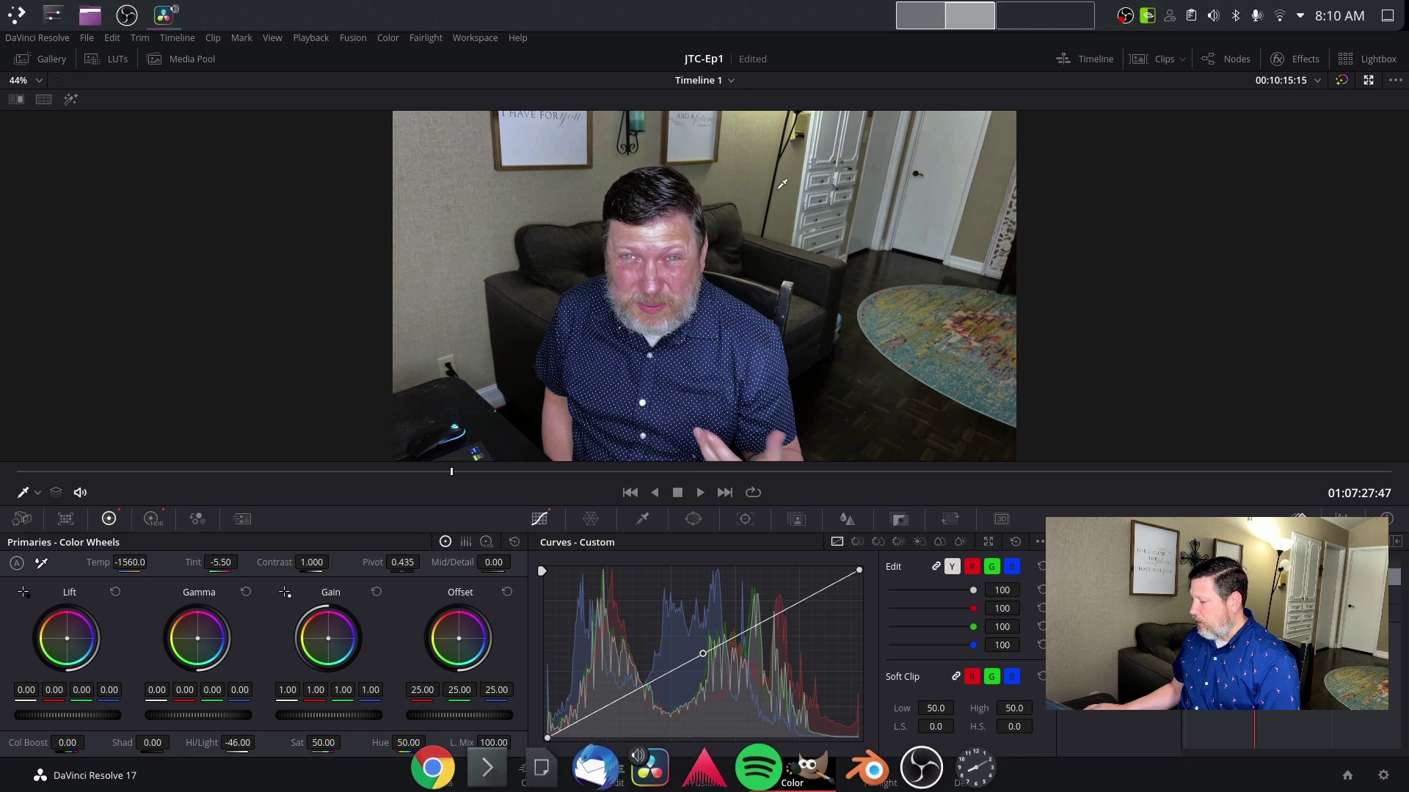
Step: Examine the dynamics, equalizer and available effect categories for the Audio 1 track on the Fairlight page
click(896, 768)
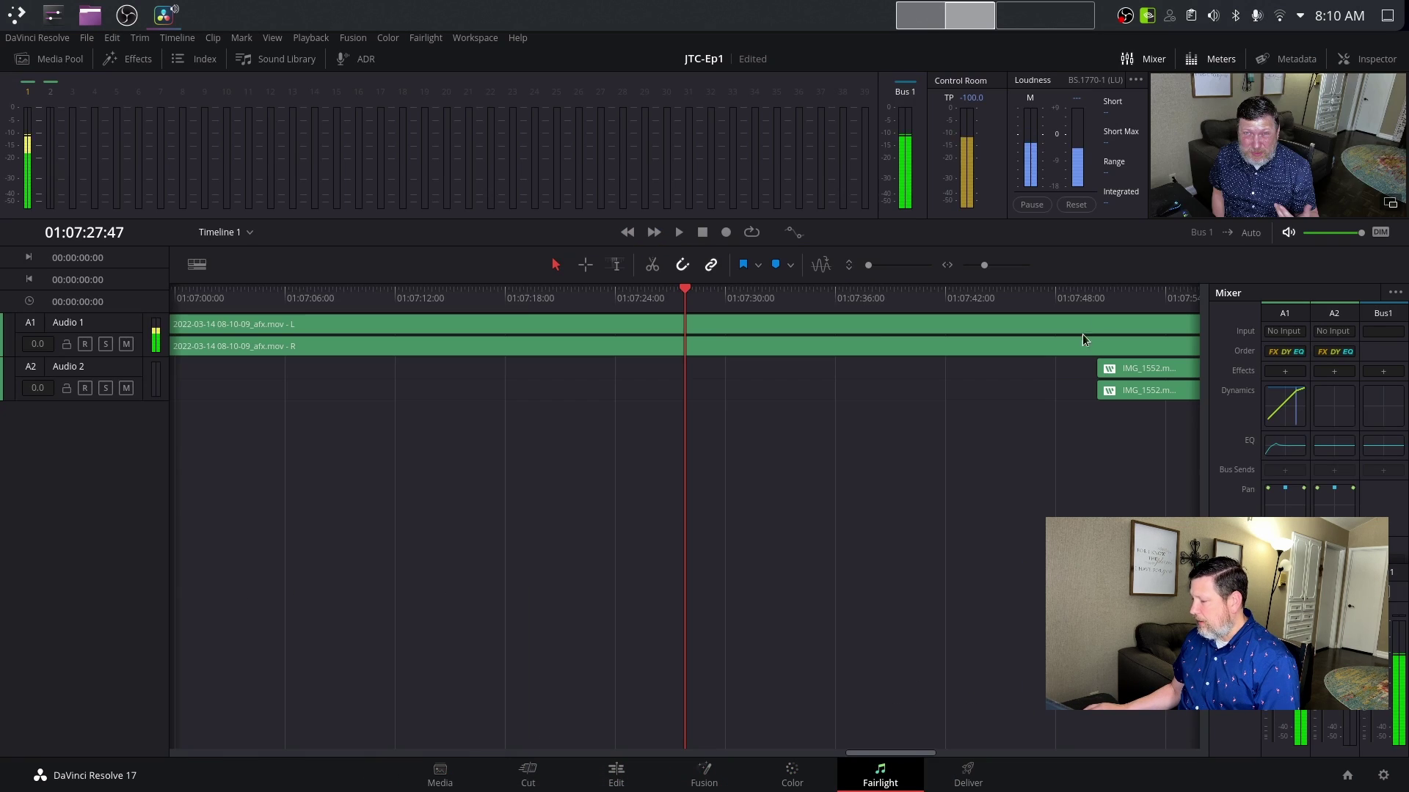
double_click(1283, 400)
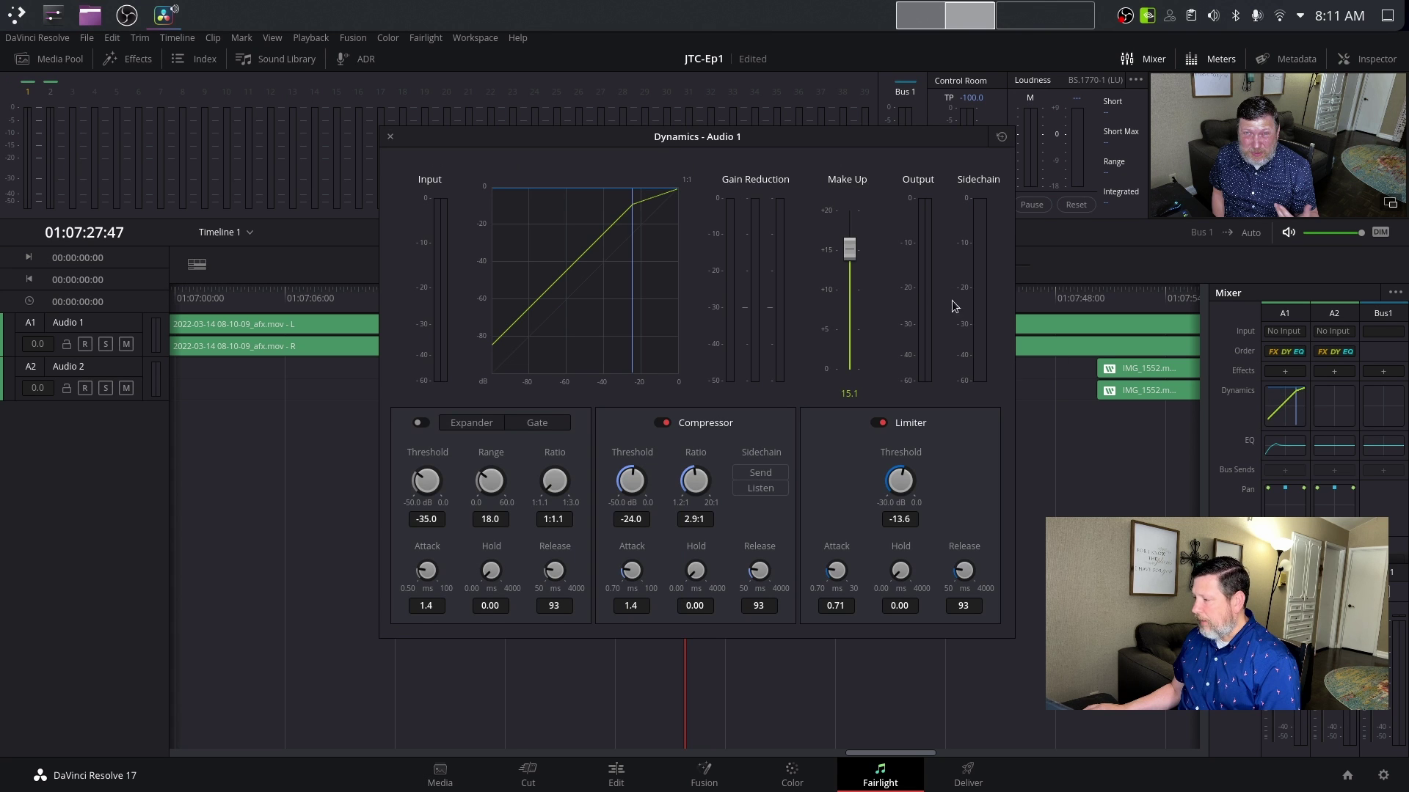
click(389, 137)
double_click(1284, 445)
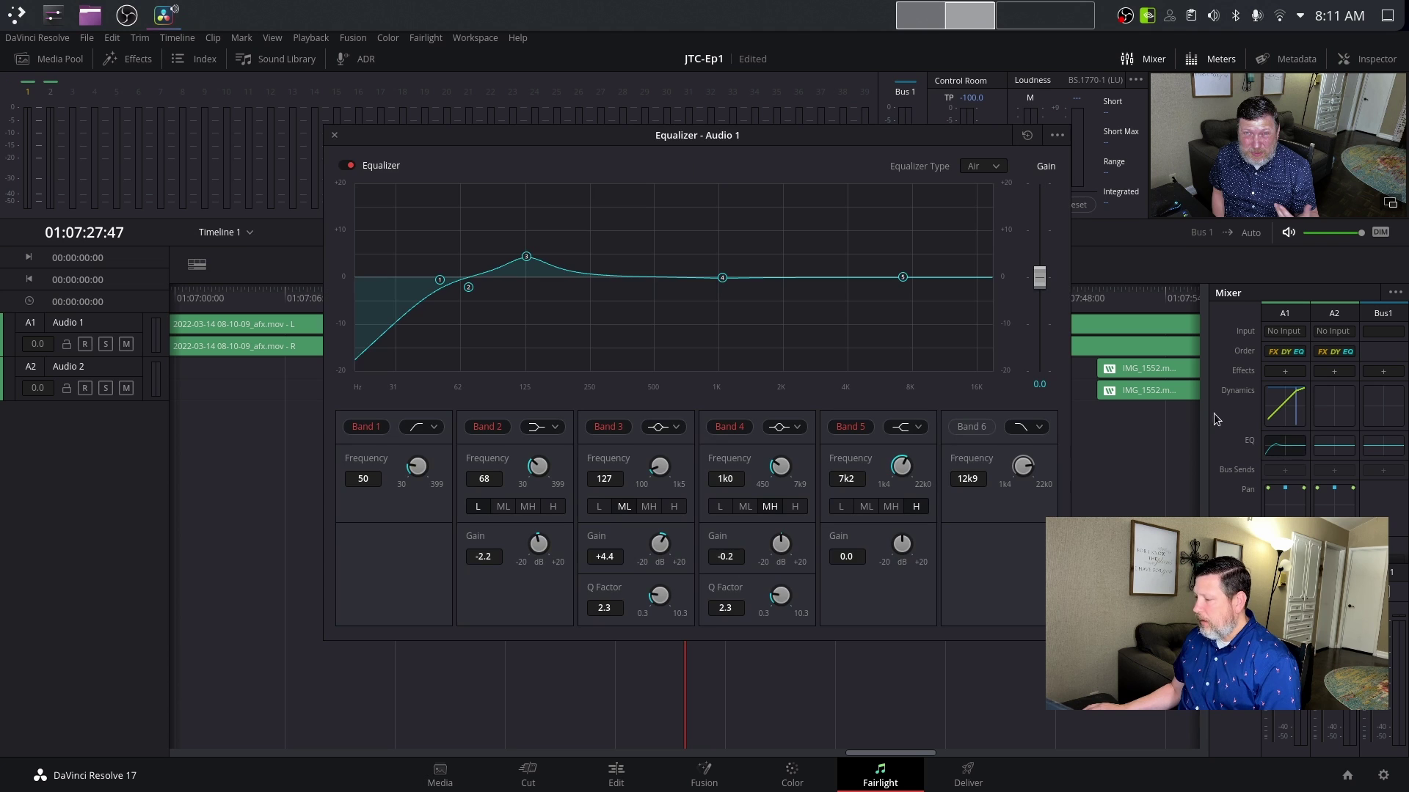
click(334, 137)
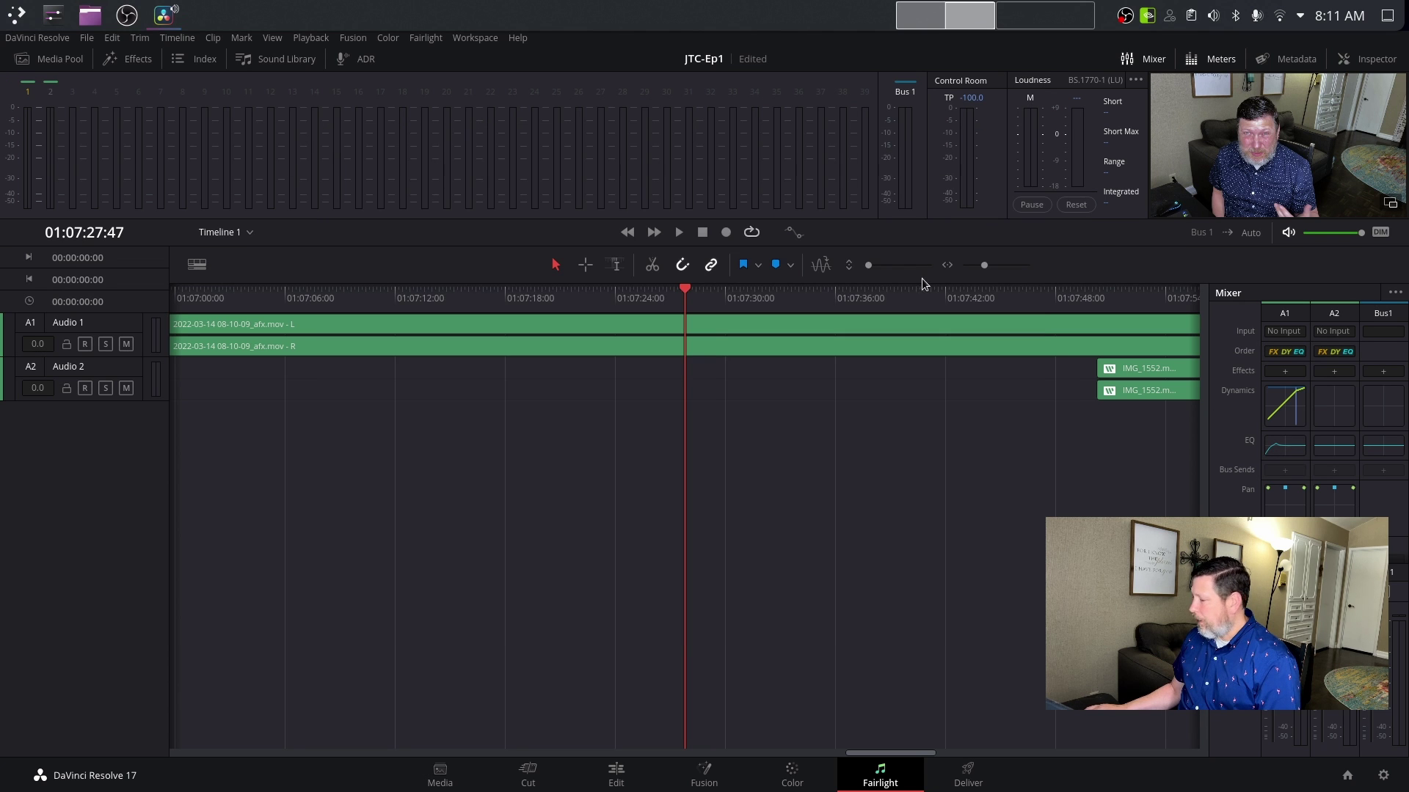
click(1285, 371)
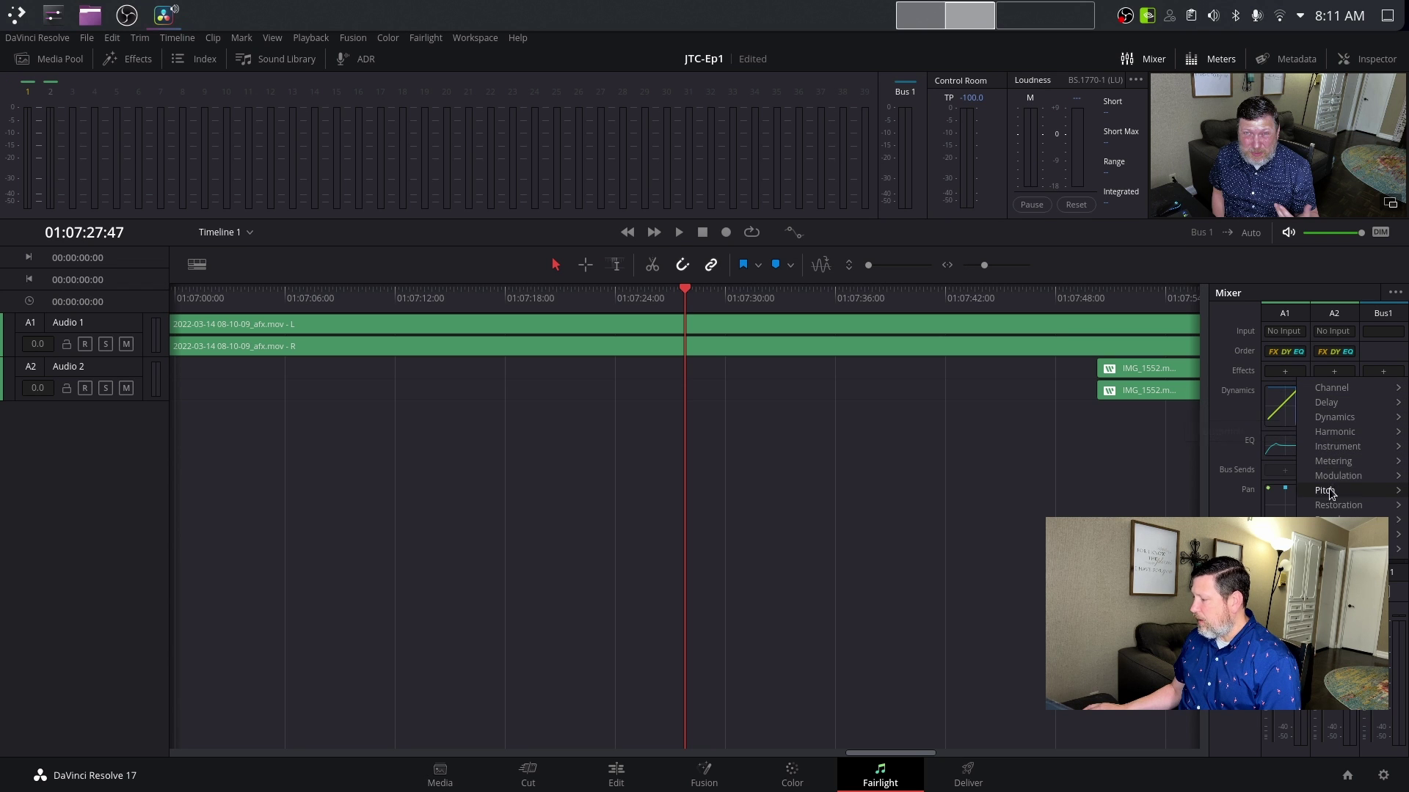
click(1067, 470)
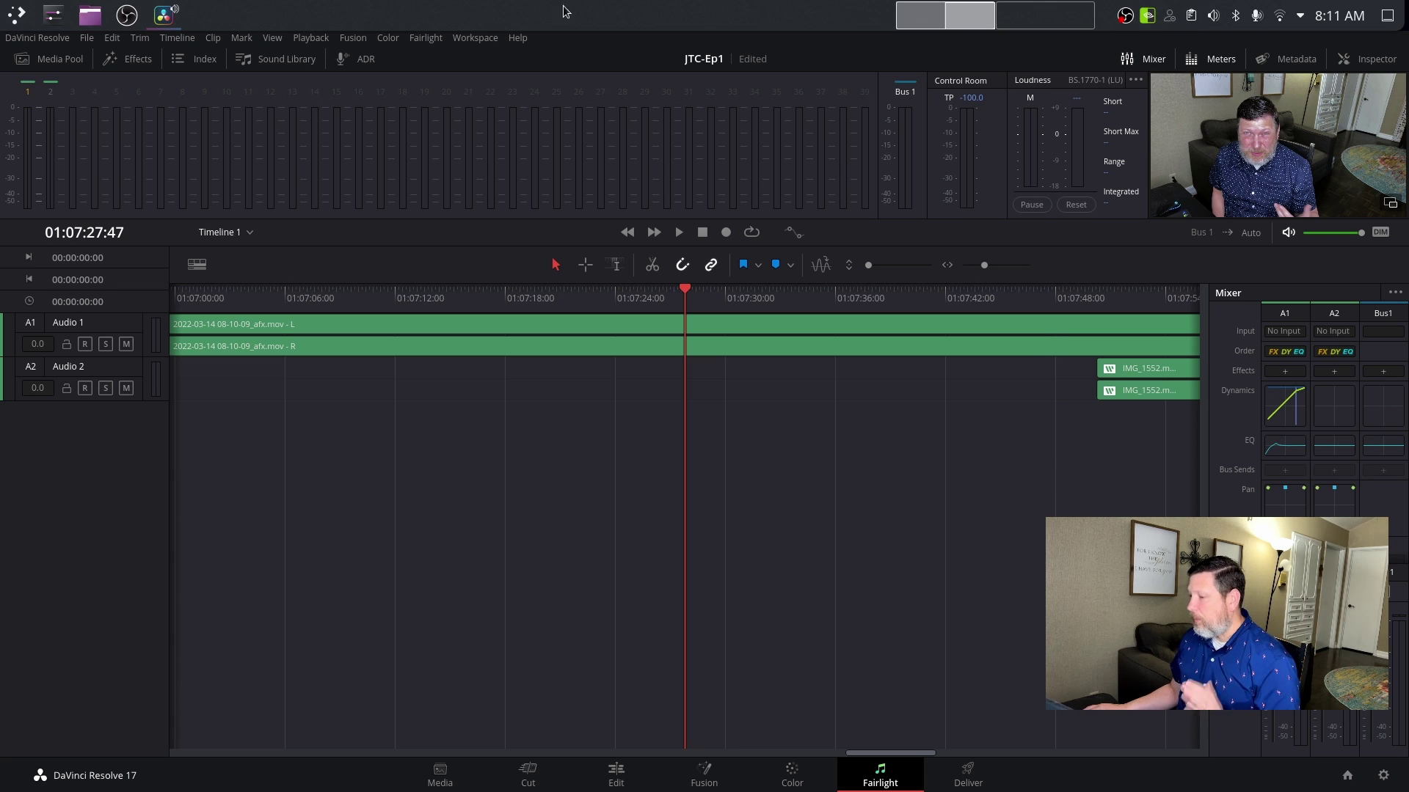
Step: View the project's timeline on the Cut page and return to the Edit page
click(527, 771)
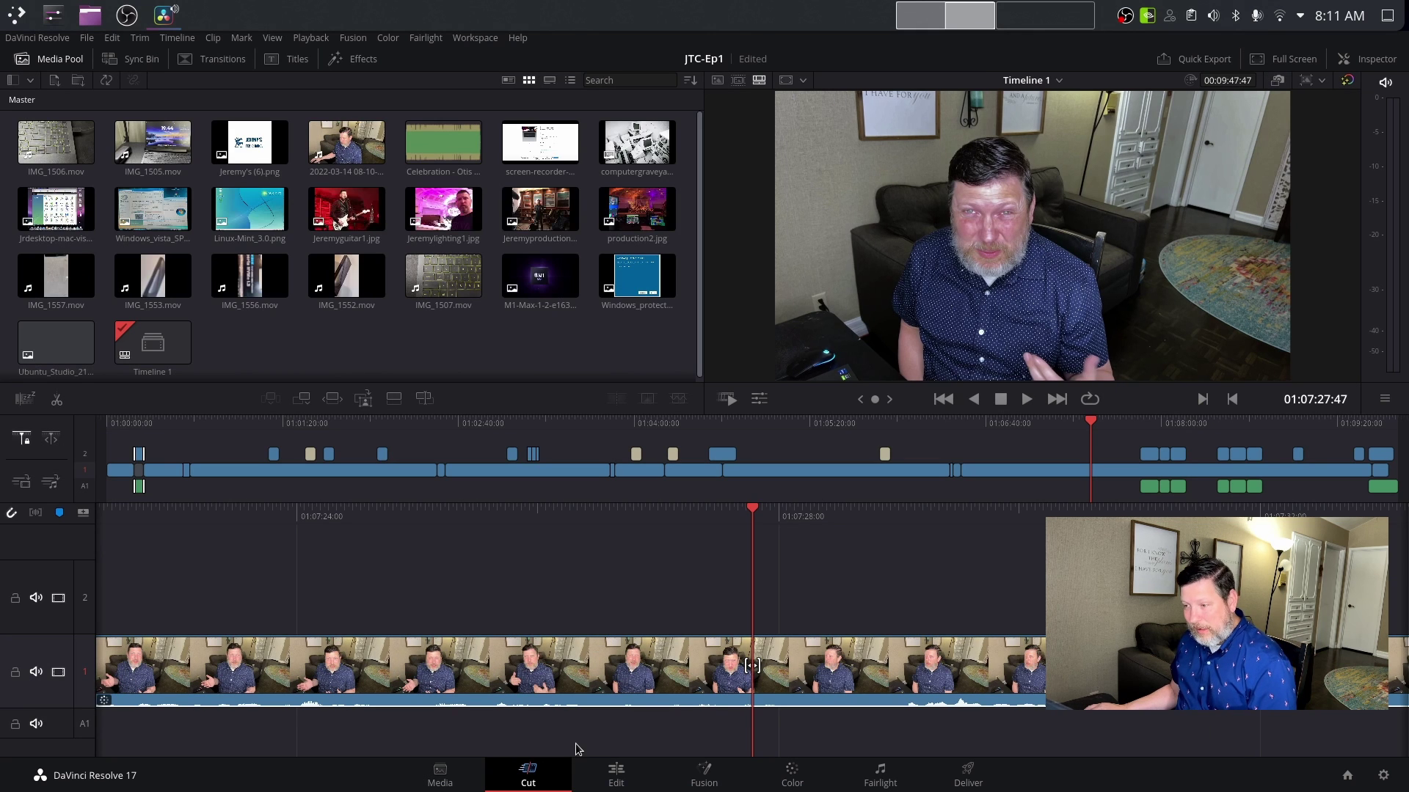
click(609, 768)
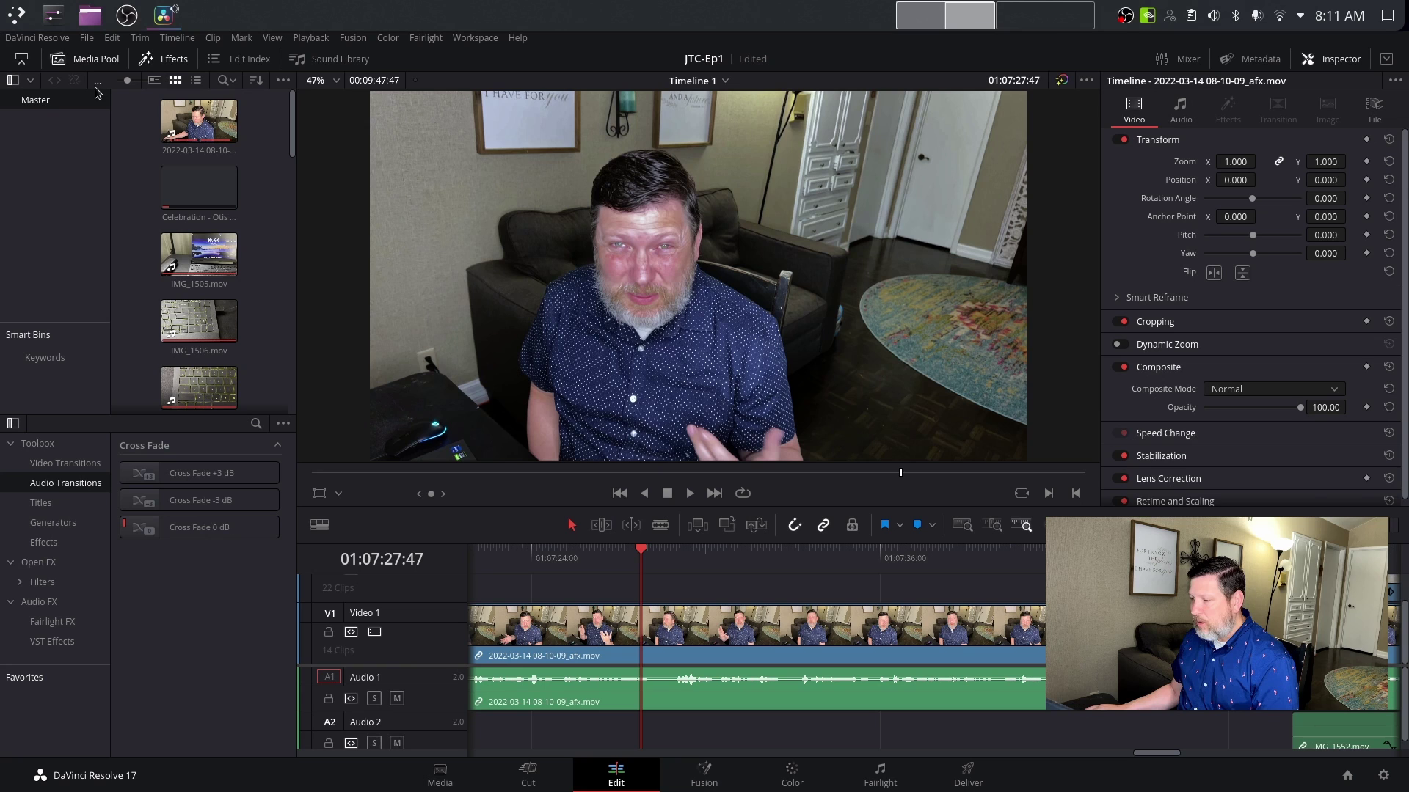
click(53, 37)
click(55, 36)
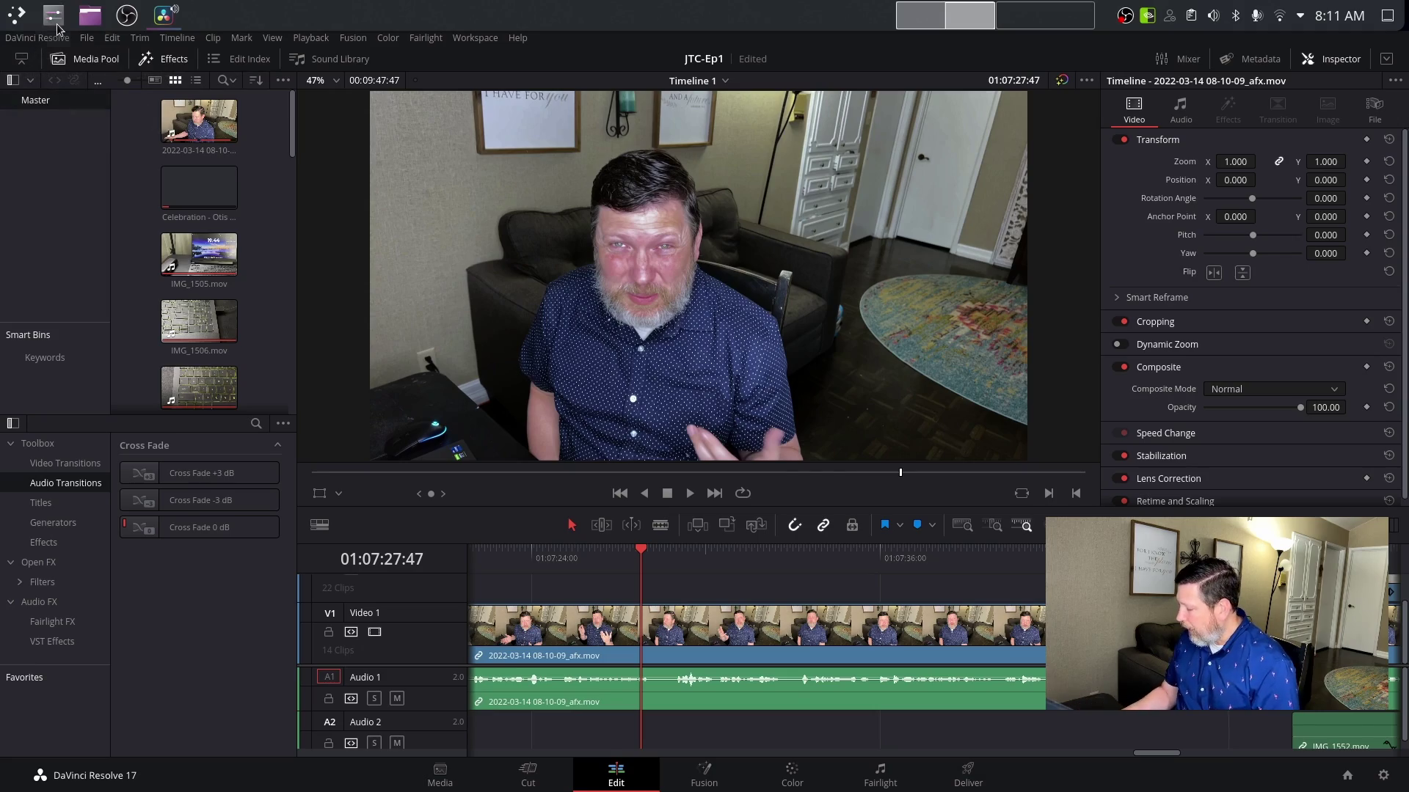